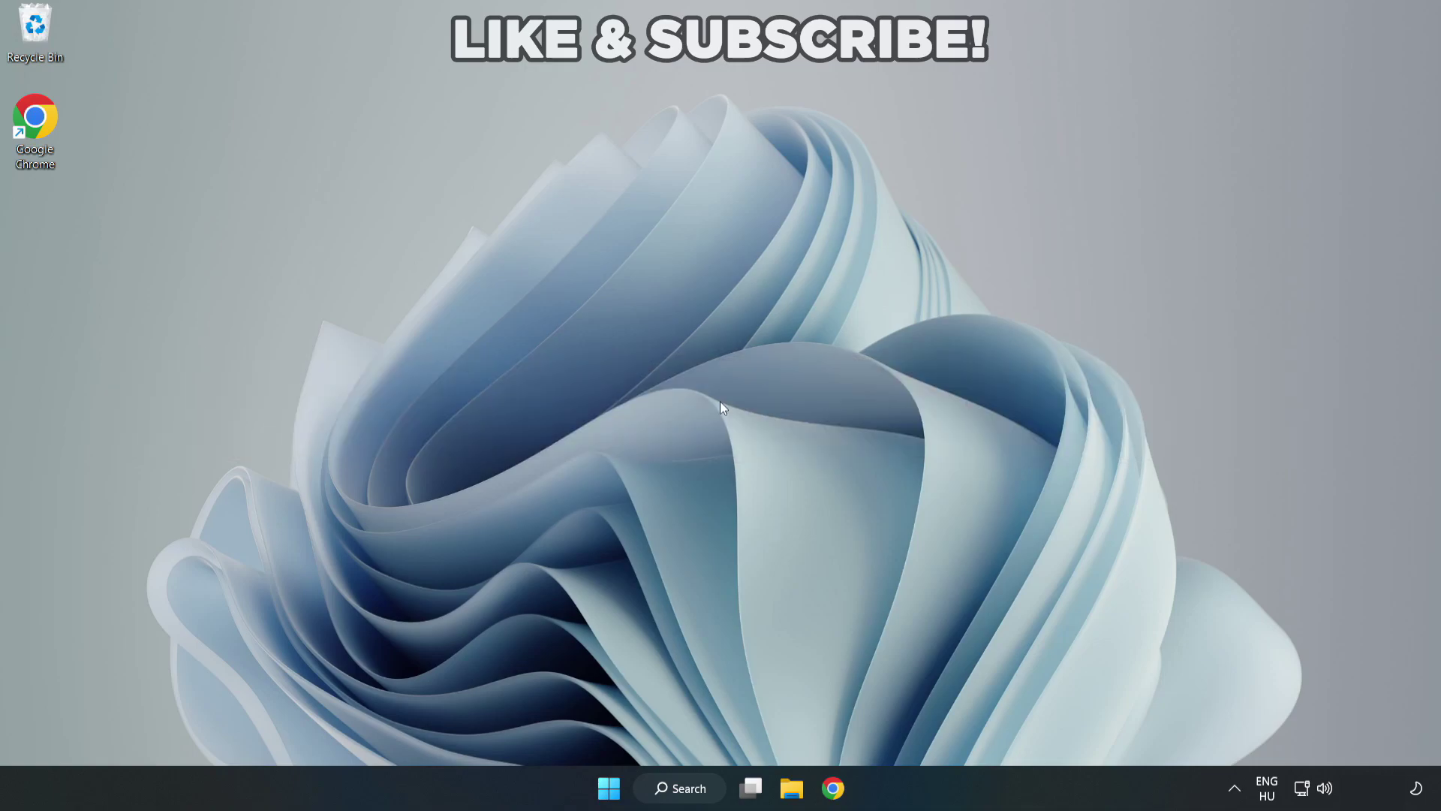
# Step: Search Windows for 'device manager'
pyautogui.click(685, 790)
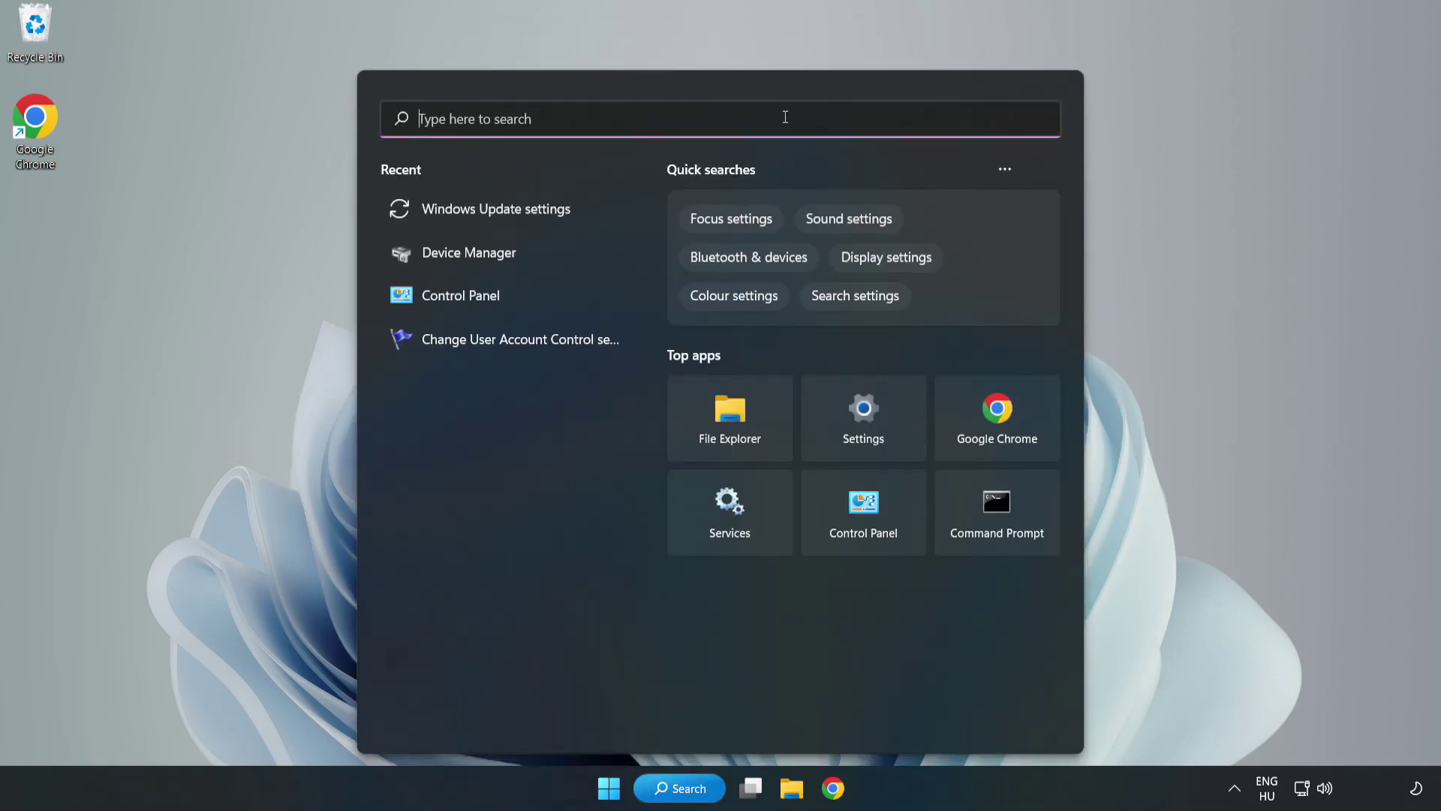
pyautogui.write('devic')
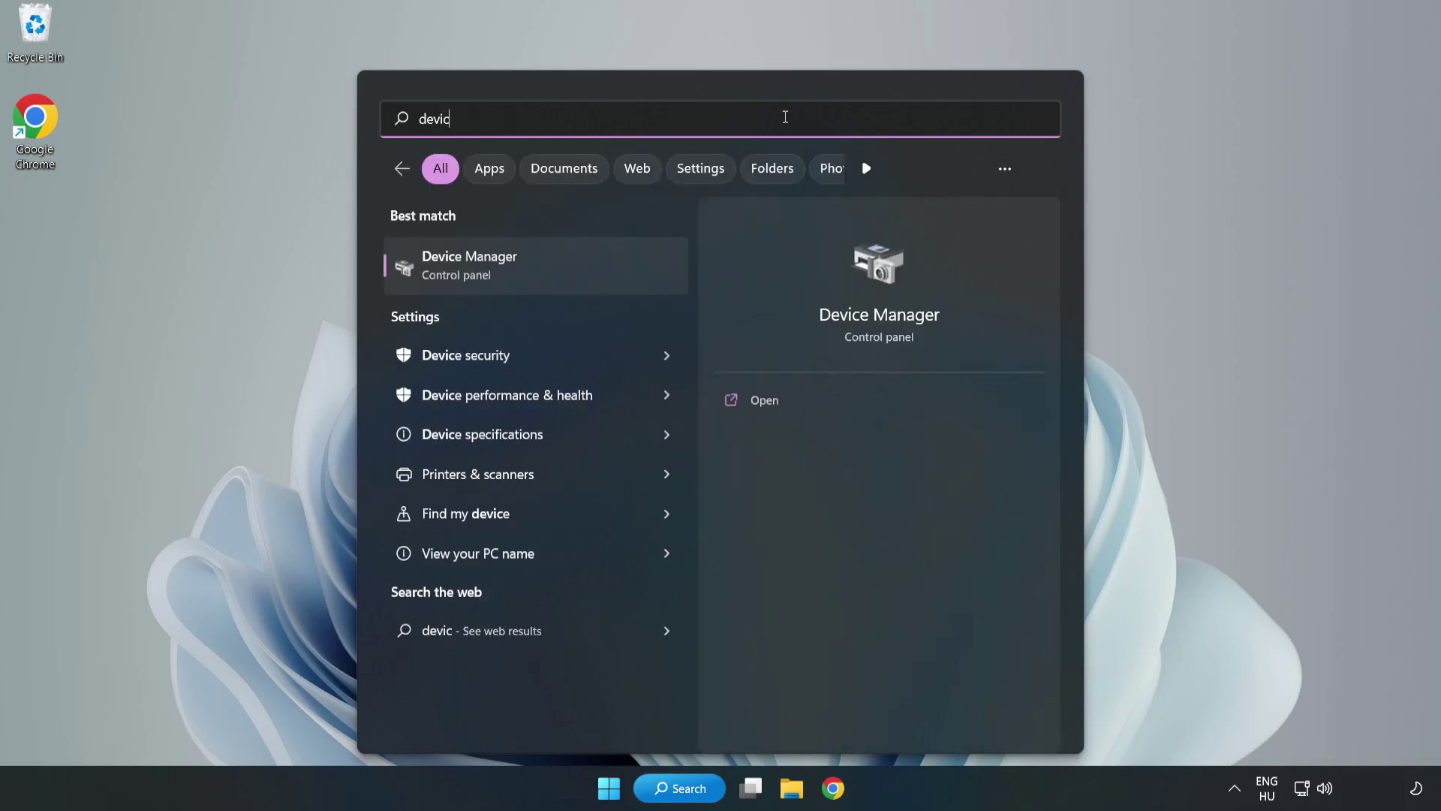
pyautogui.write('e manager')
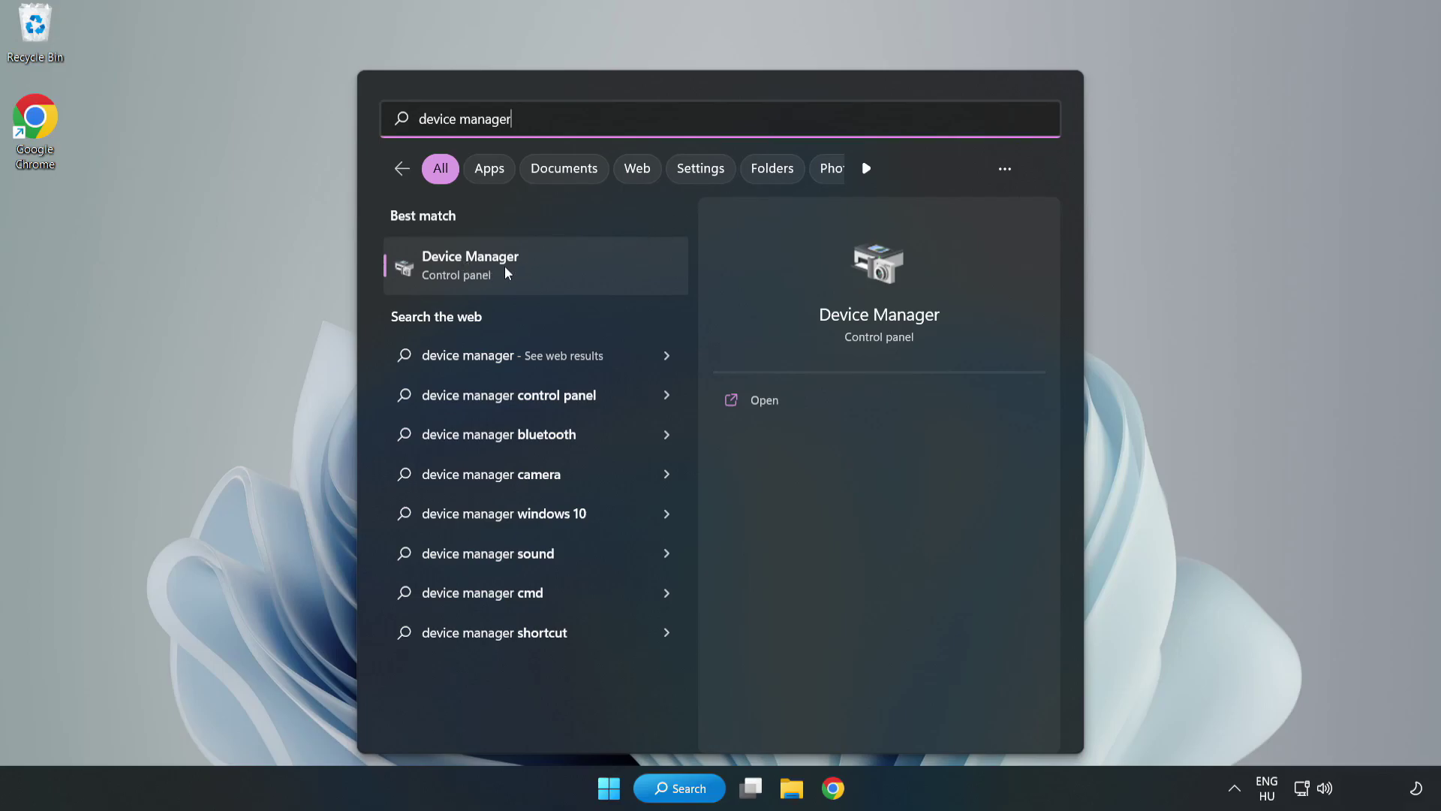
# Step: Launch Device Manager, centre it, expand Display adapters and bring up VMware SVGA 3D's actions
pyautogui.click(535, 275)
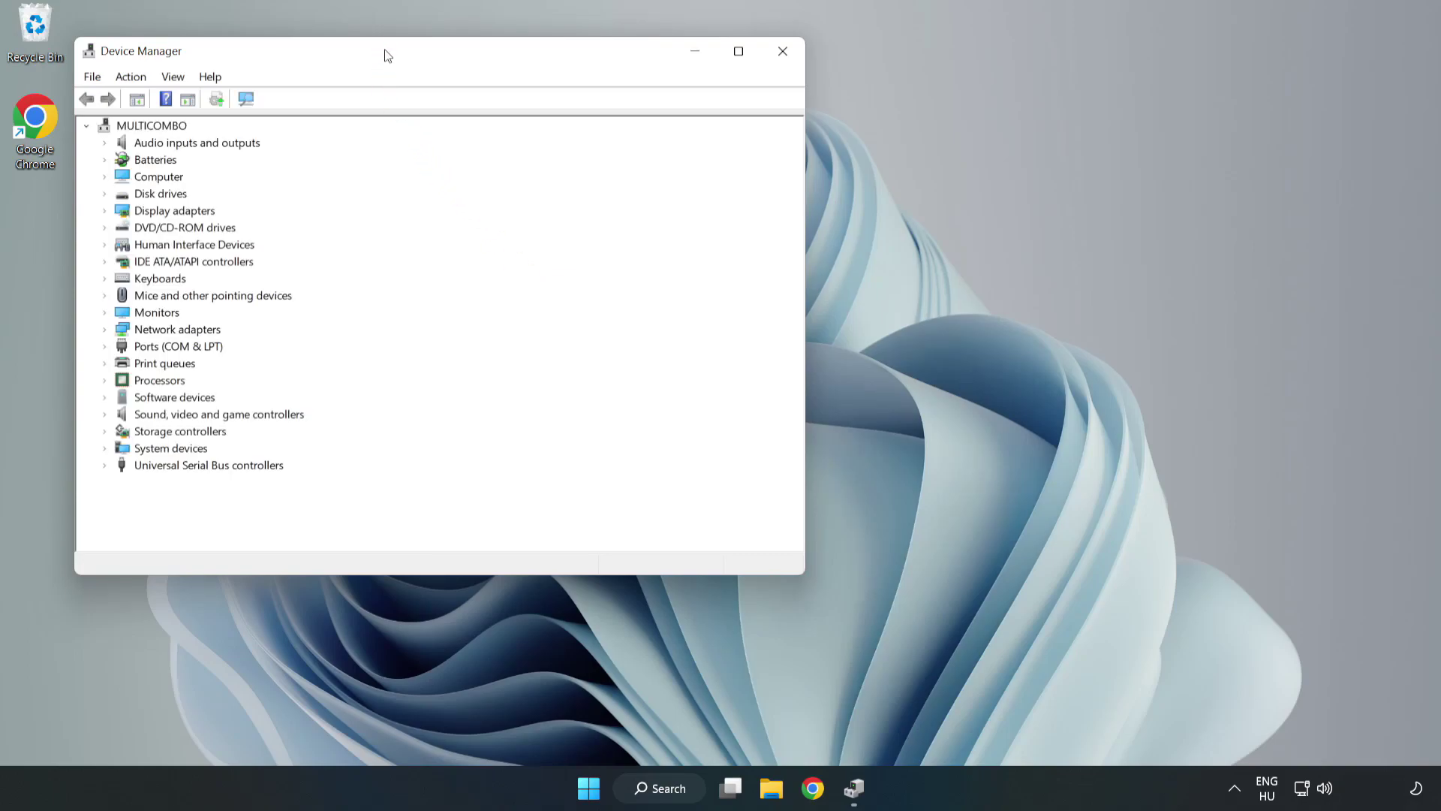
pyautogui.moveTo(385, 56); pyautogui.dragTo(641, 130)
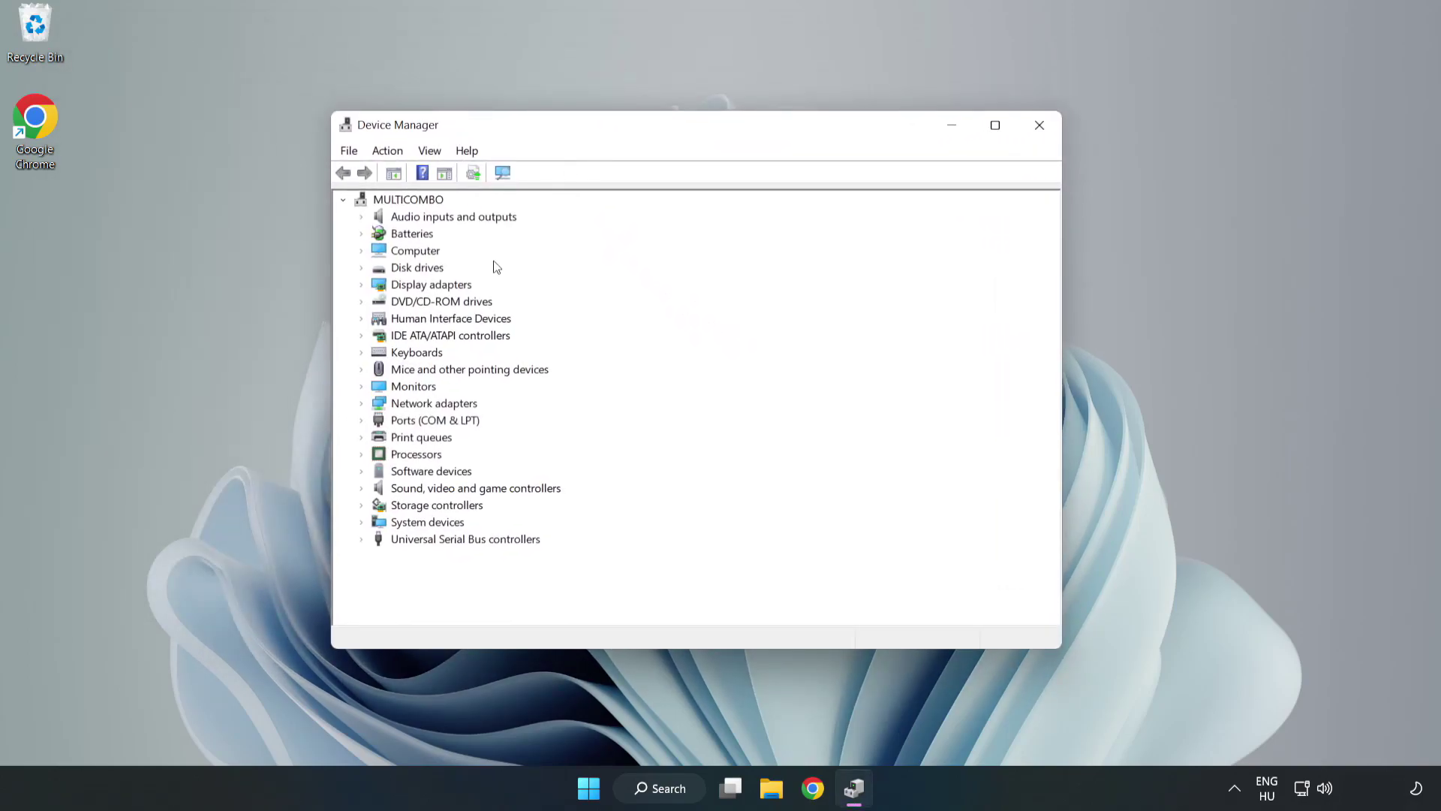
pyautogui.click(389, 287)
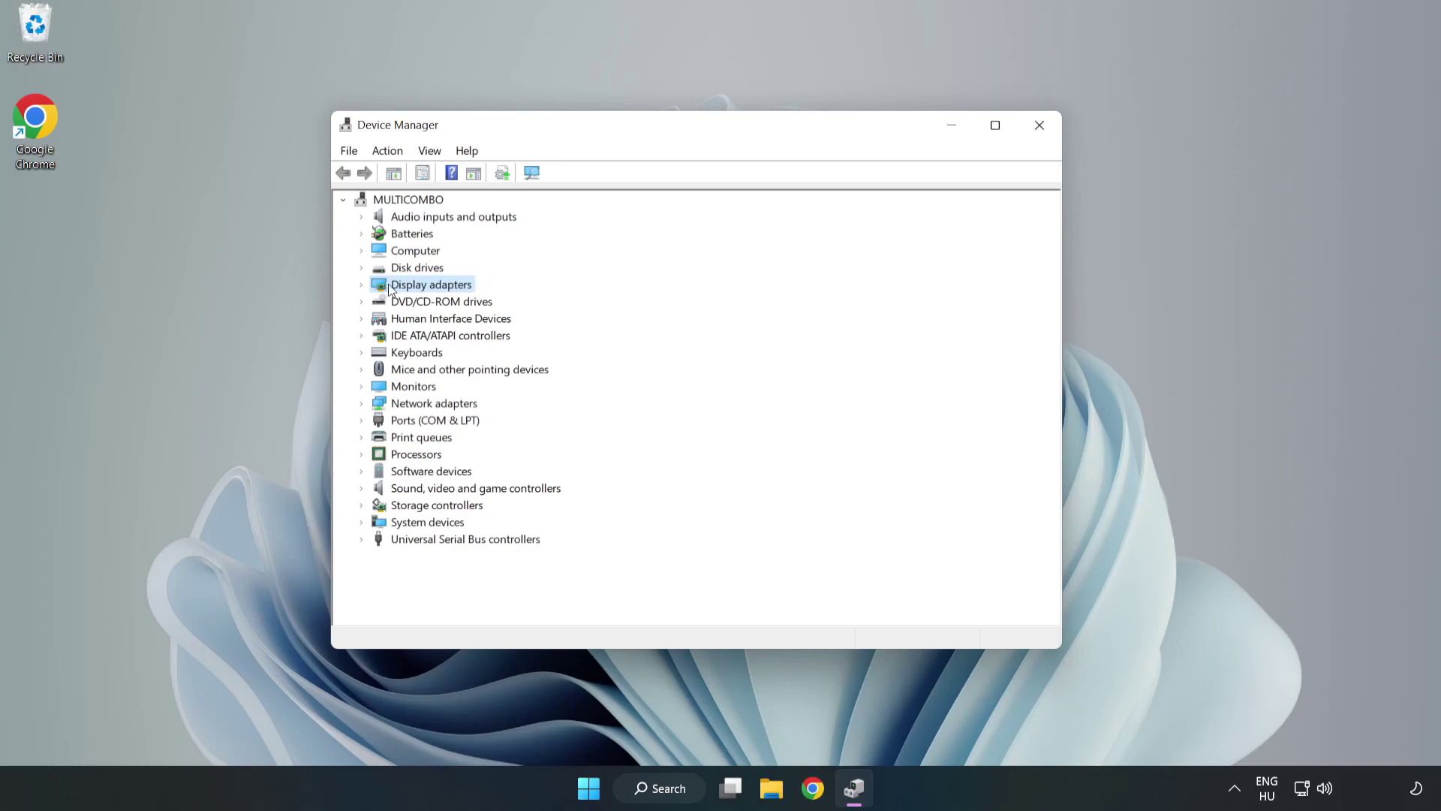
pyautogui.click(362, 287)
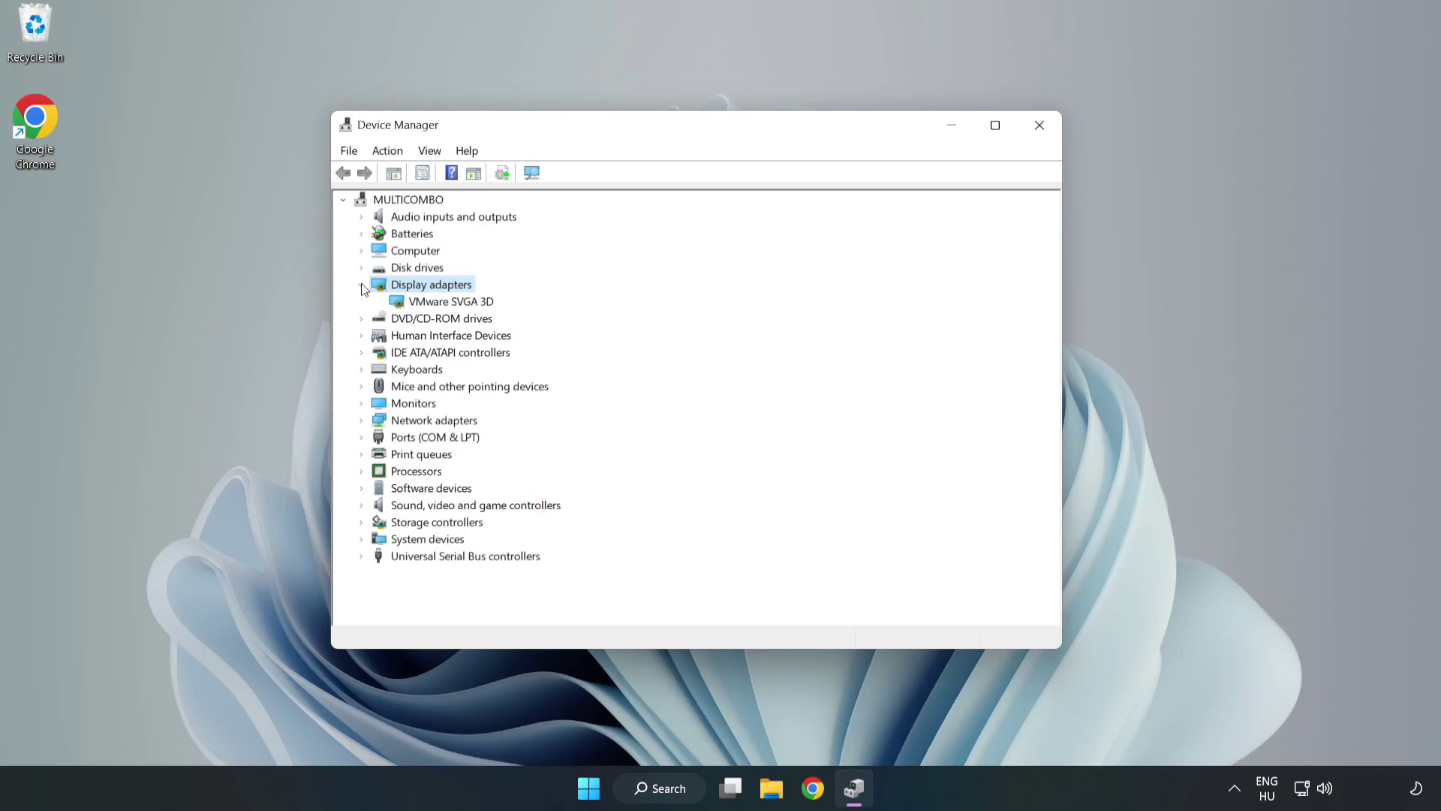
pyautogui.click(457, 302)
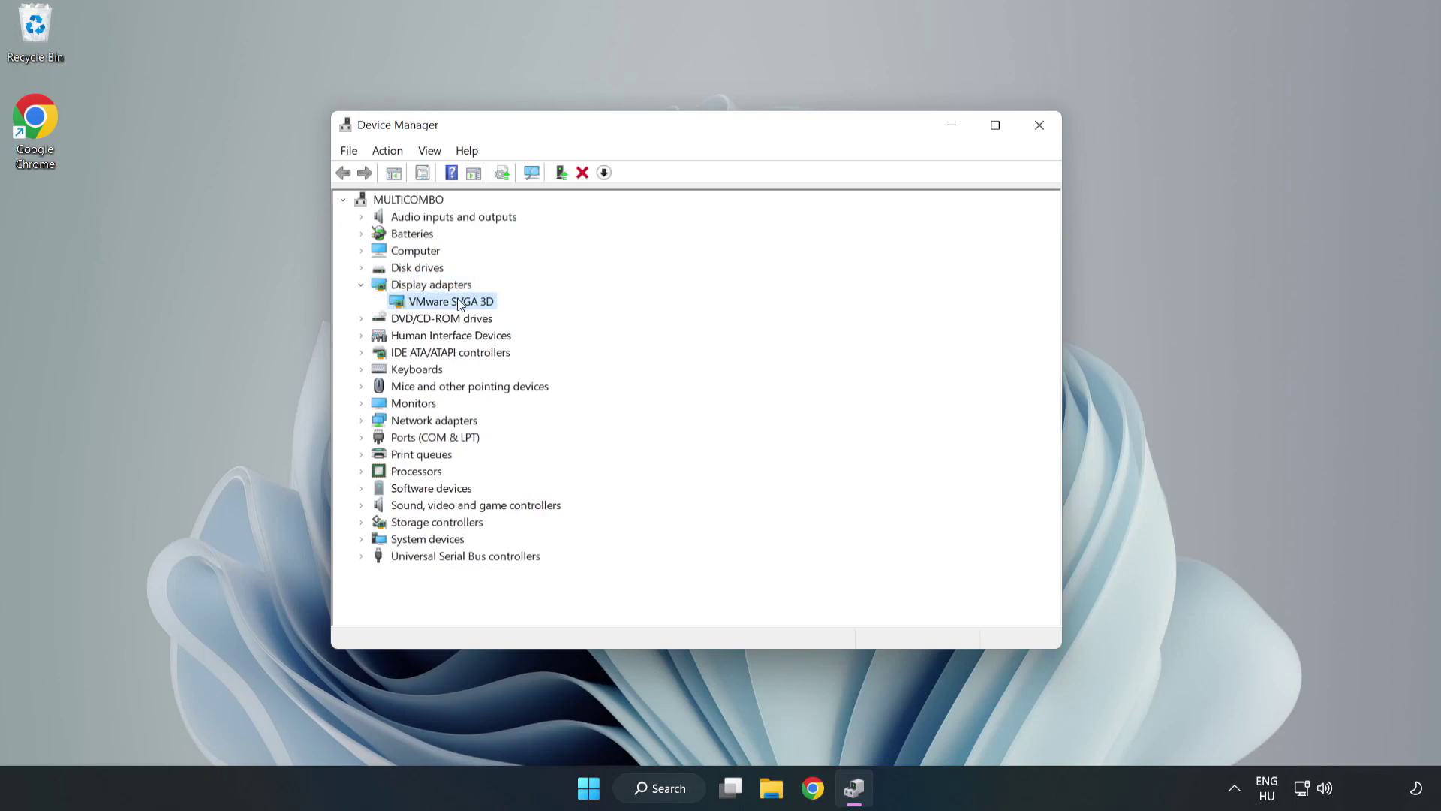
pyautogui.rightClick(448, 307)
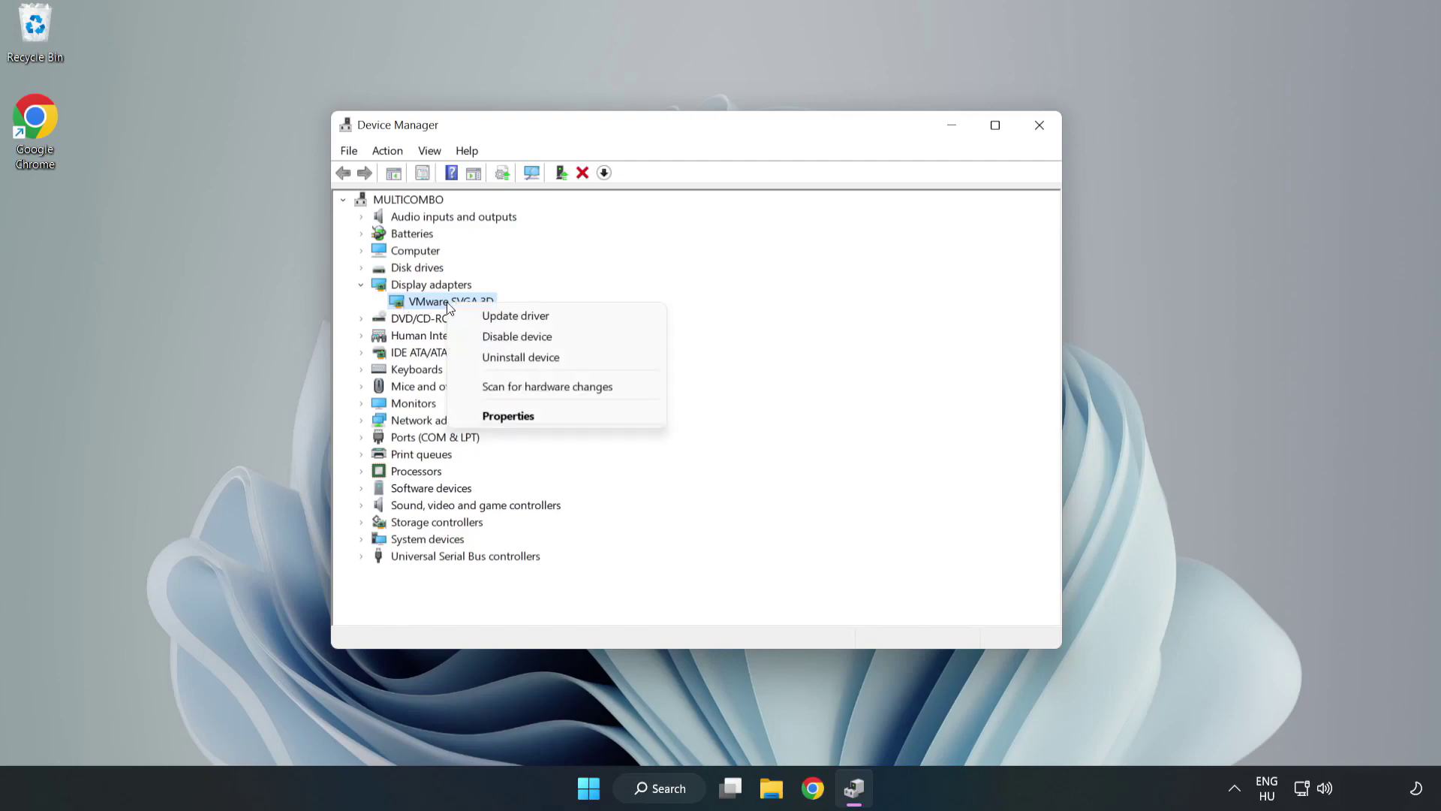
# Step: Search automatically for a VMware SVGA 3D driver, confirm the best one is installed, and close the wizard
pyautogui.click(560, 323)
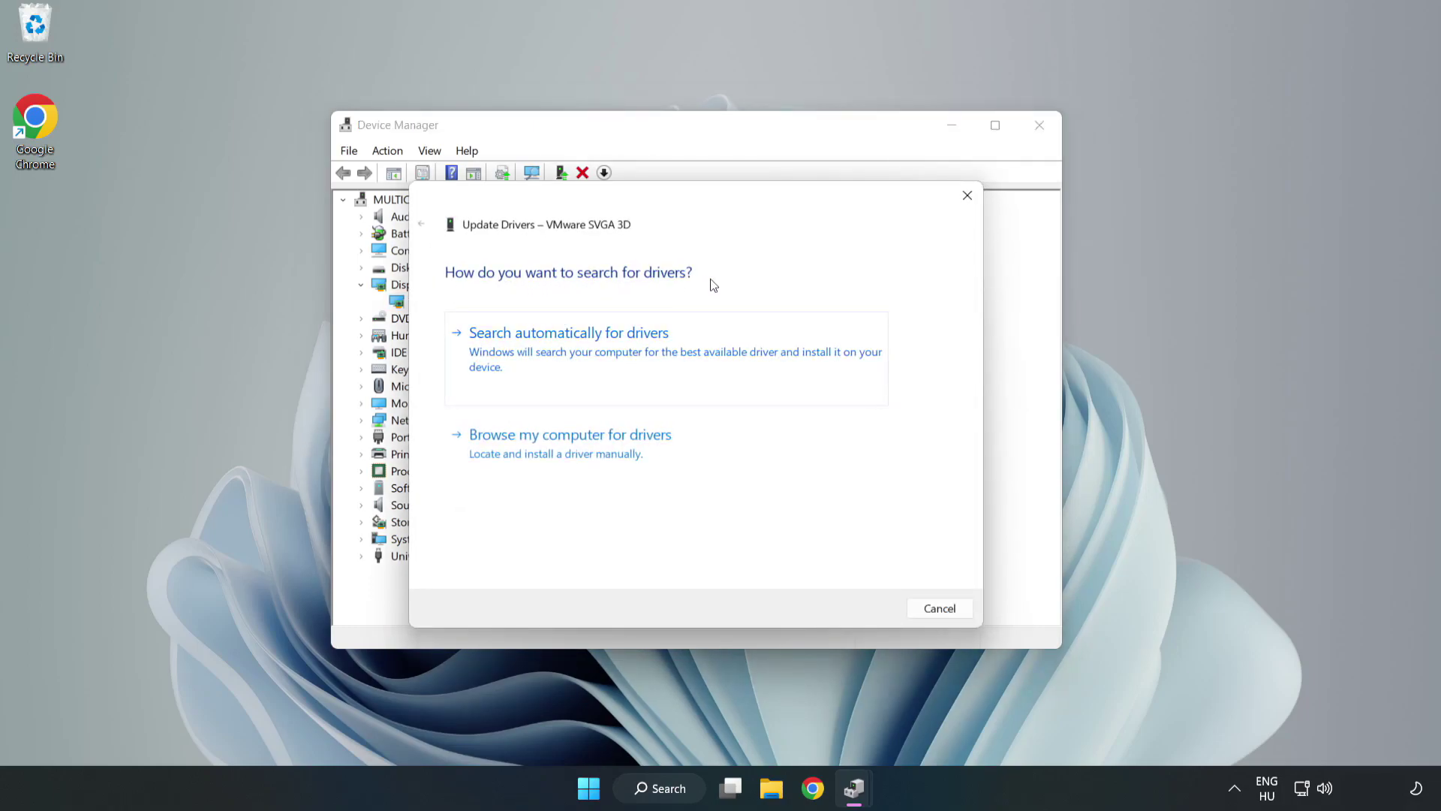
pyautogui.click(575, 351)
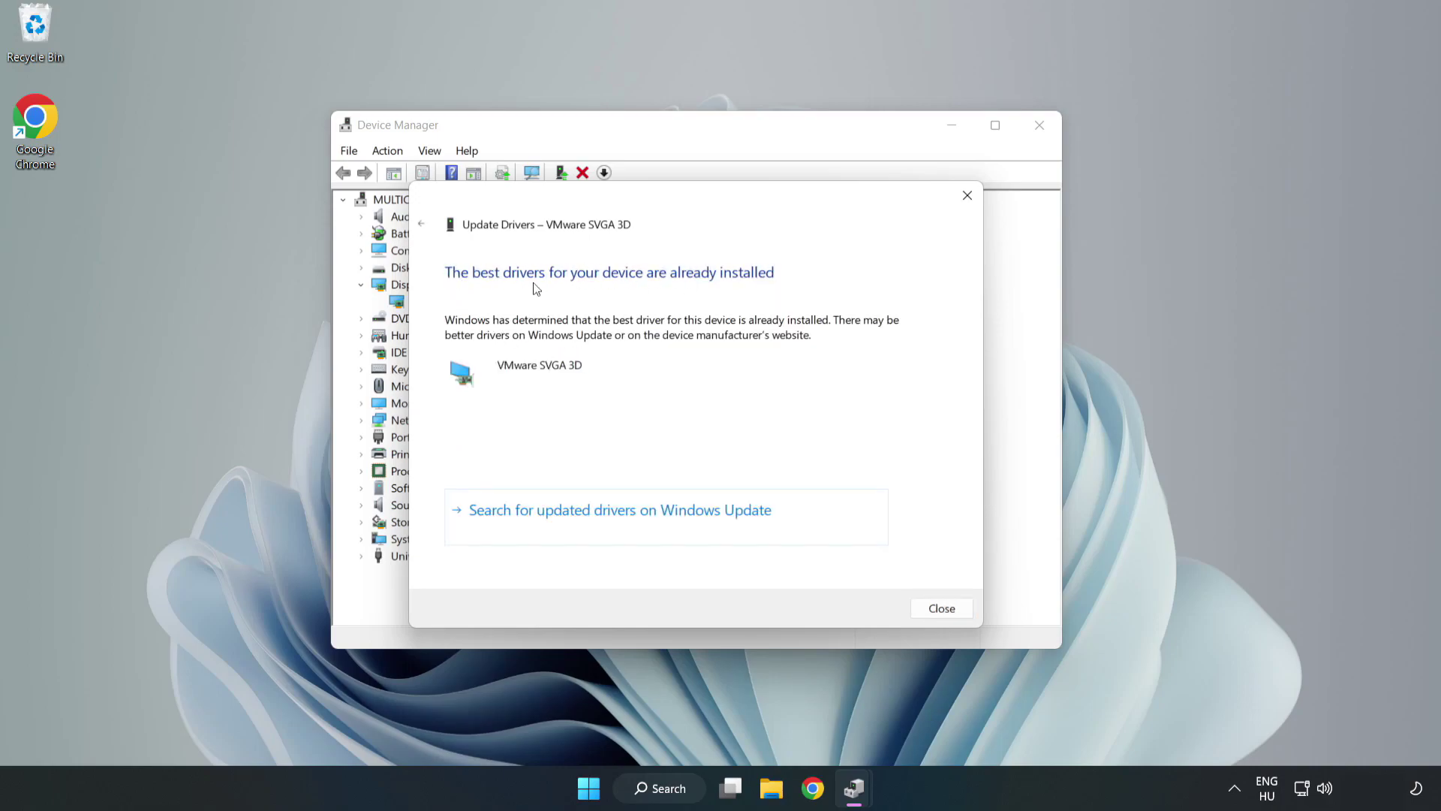
pyautogui.click(943, 608)
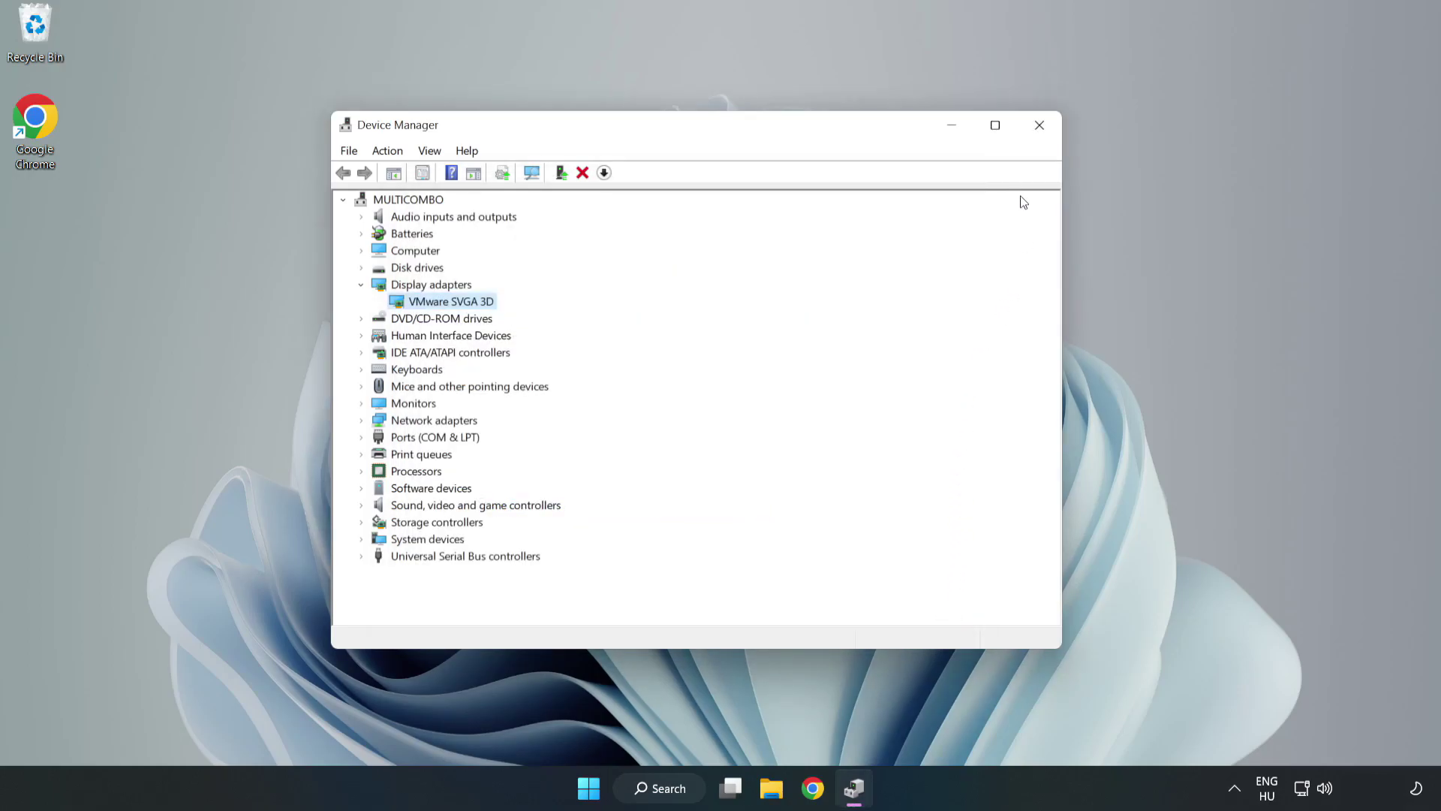
# Step: Close Device Manager and open Windows Update settings via a search for 'updates'
pyautogui.click(1041, 132)
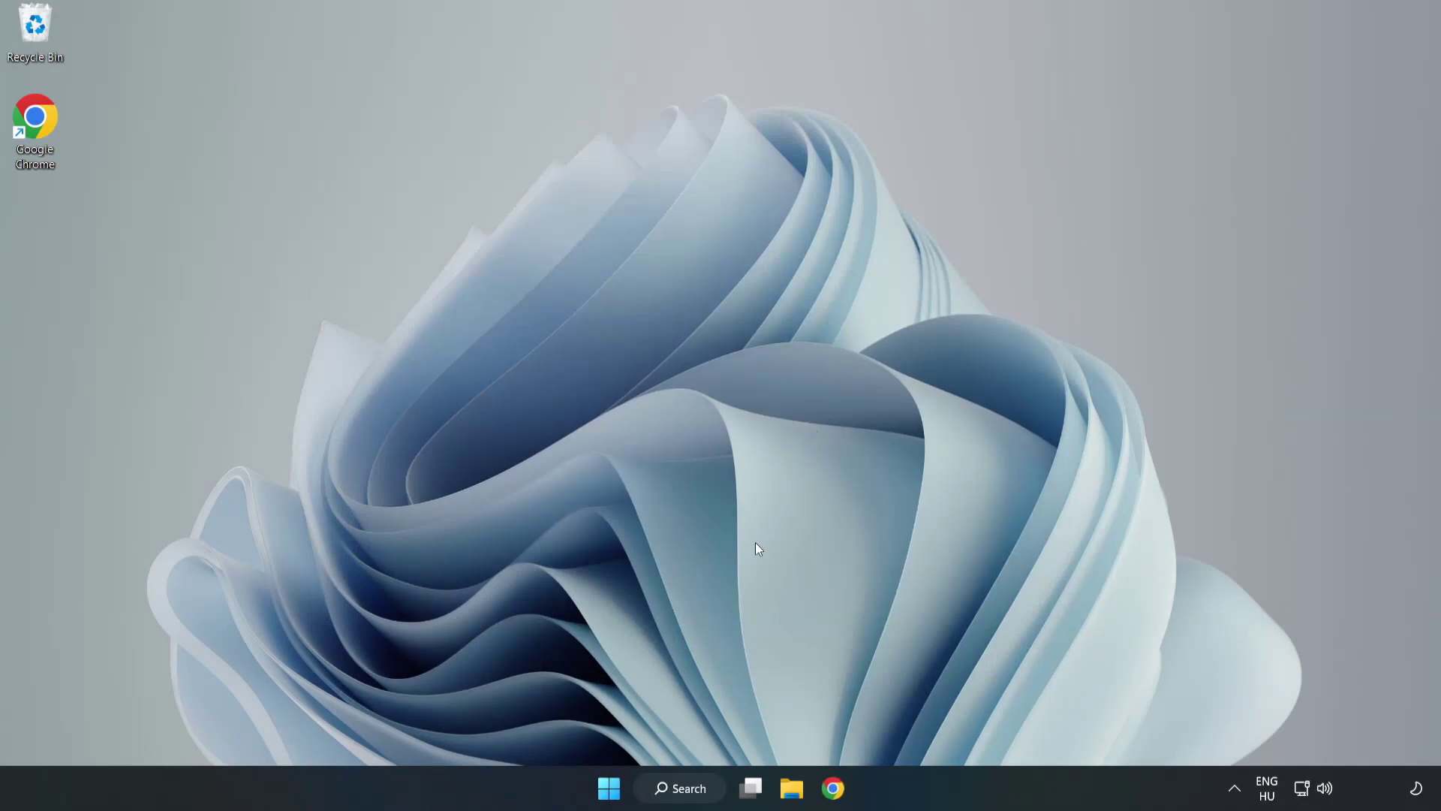
pyautogui.click(663, 790)
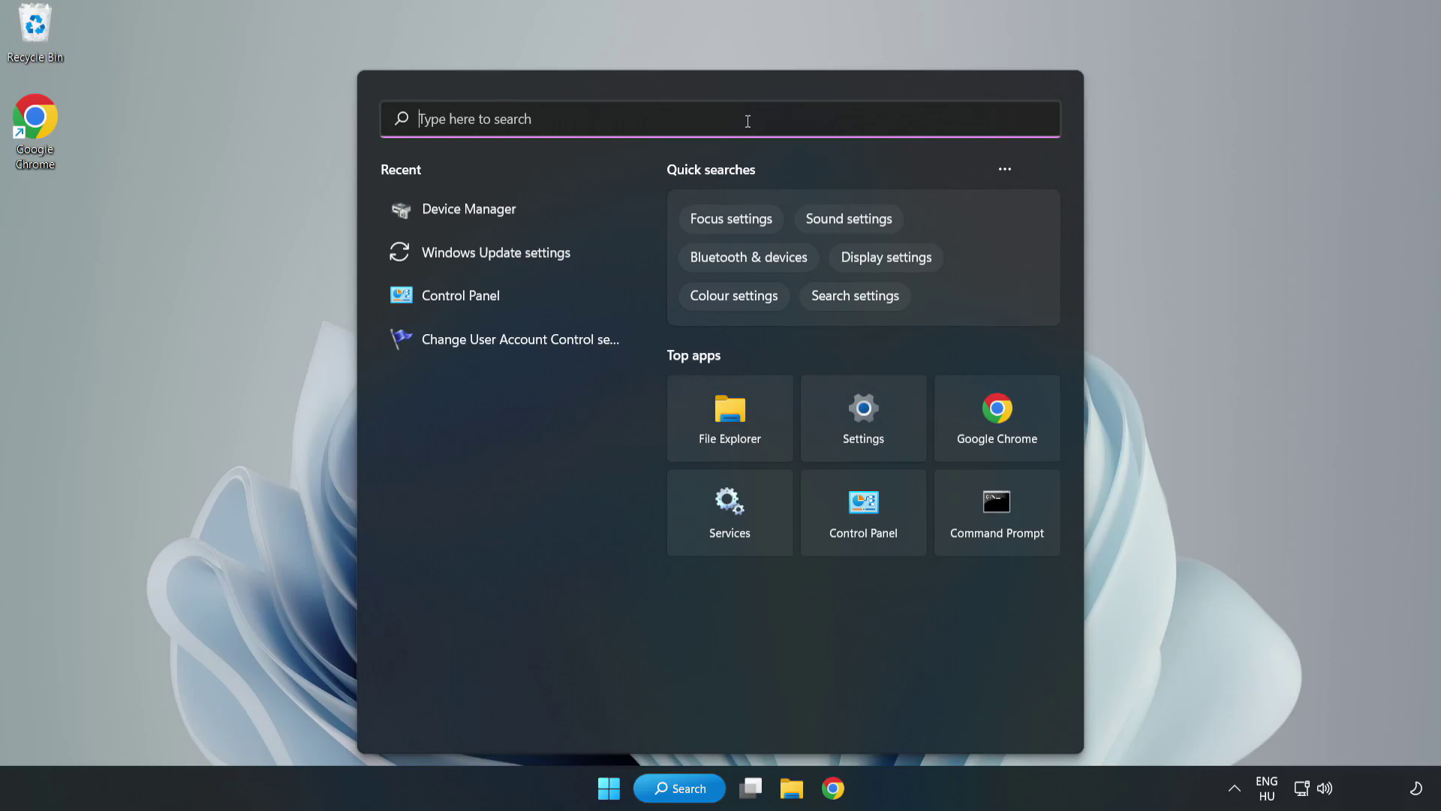
pyautogui.write('updates')
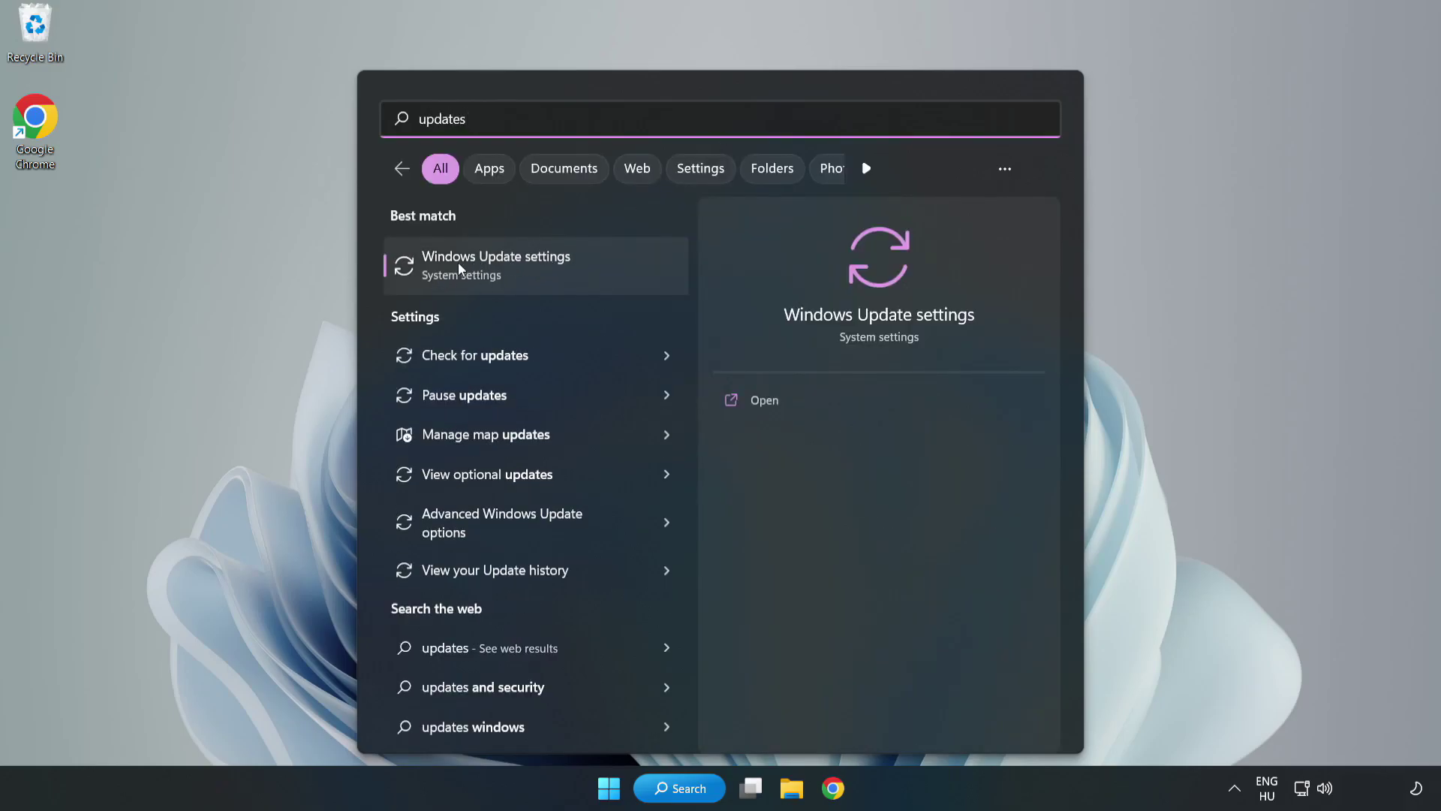
pyautogui.click(514, 268)
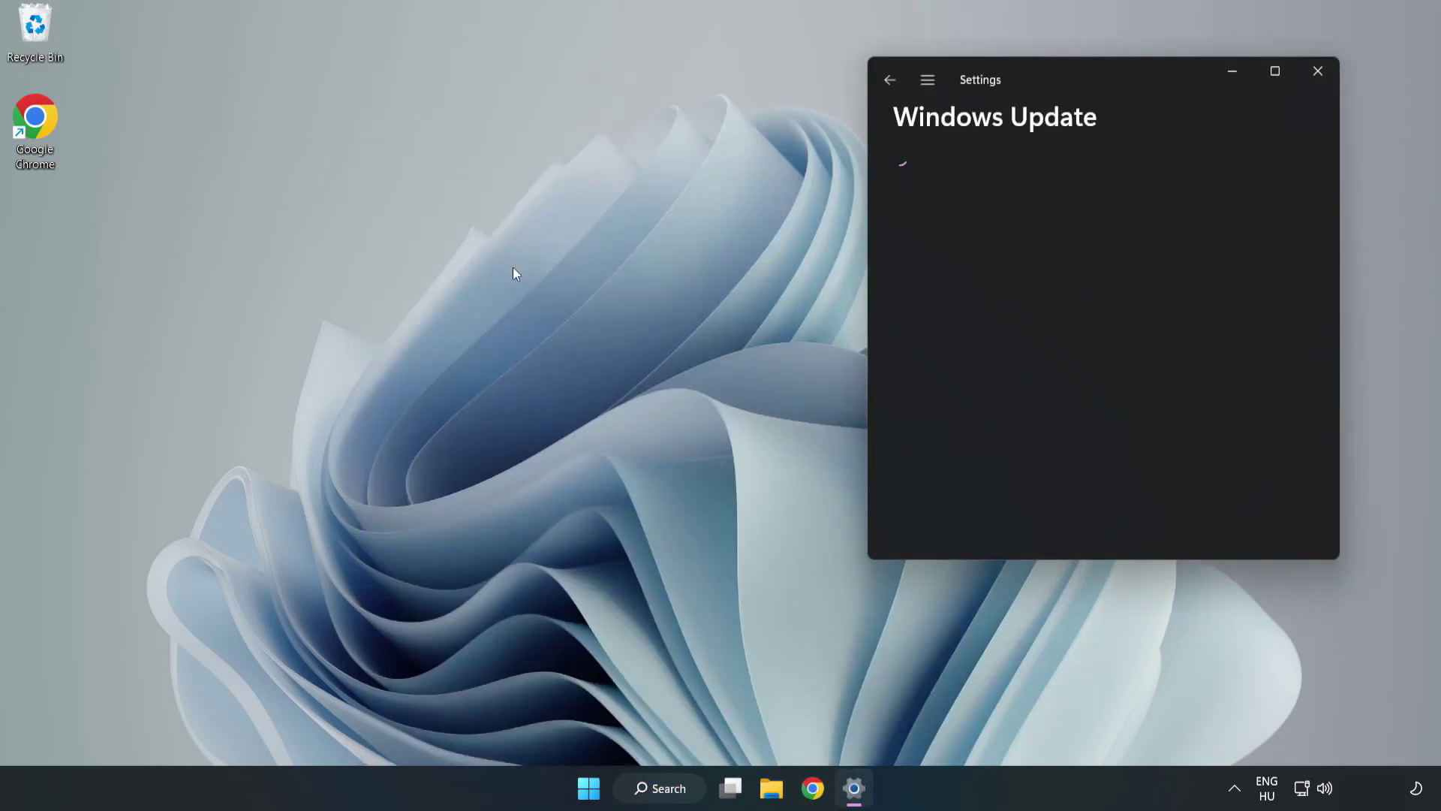
# Step: Maximize Settings, run Check for updates, then close the Settings window
pyautogui.click(1275, 71)
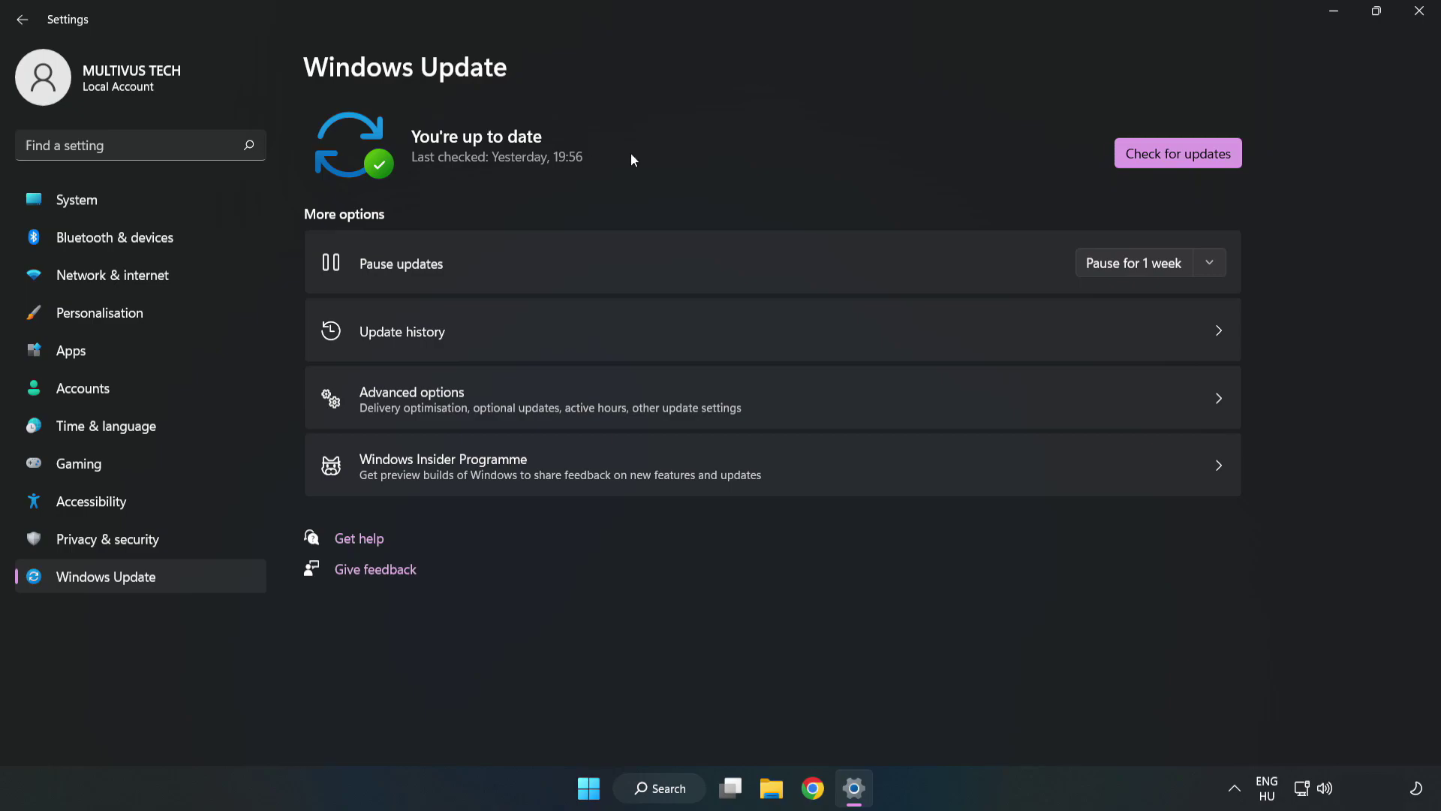
pyautogui.click(1183, 156)
pyautogui.click(1418, 10)
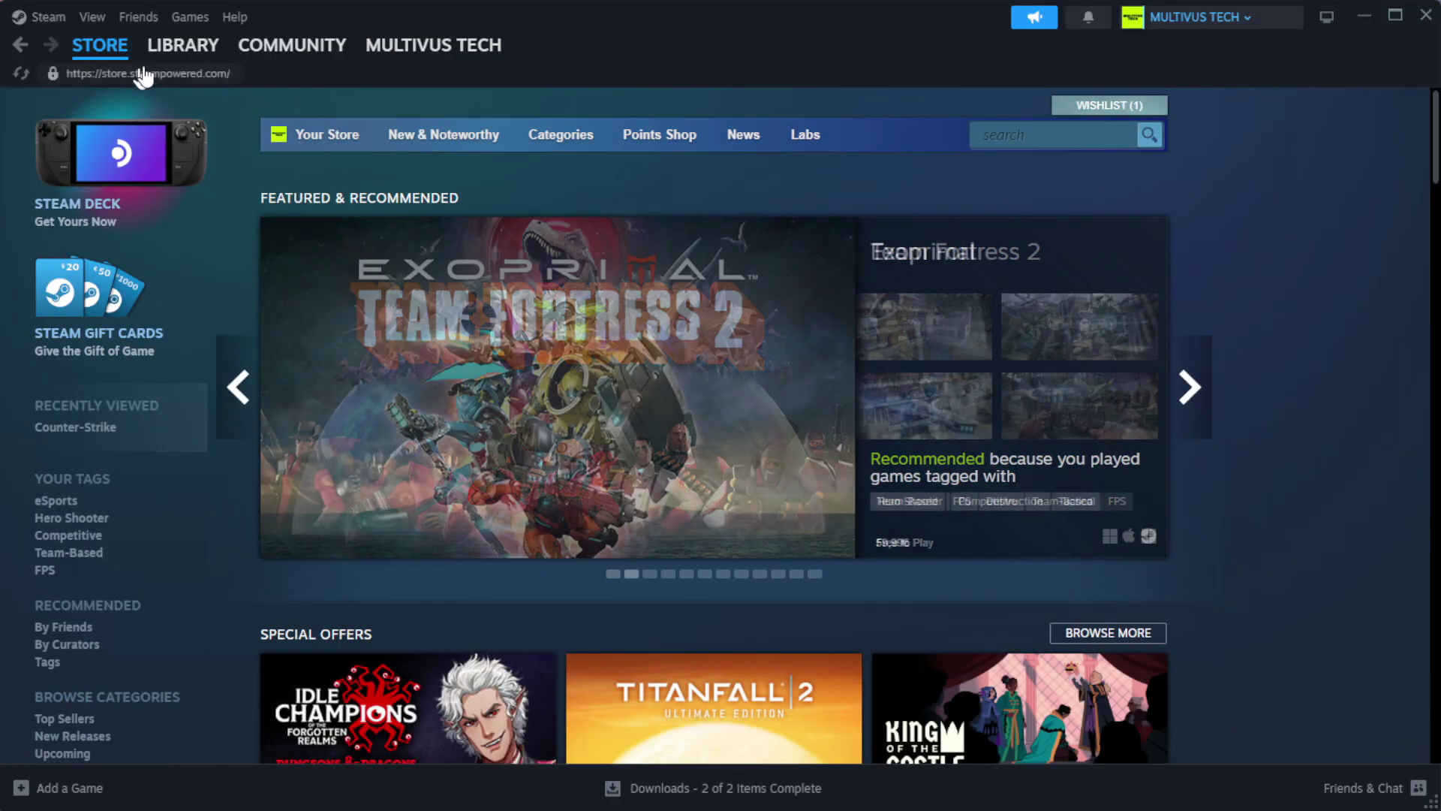
# Step: Go to the Steam Library home and bring up options for YOUR NOT WORKING GAME
pyautogui.moveTo(187, 55)
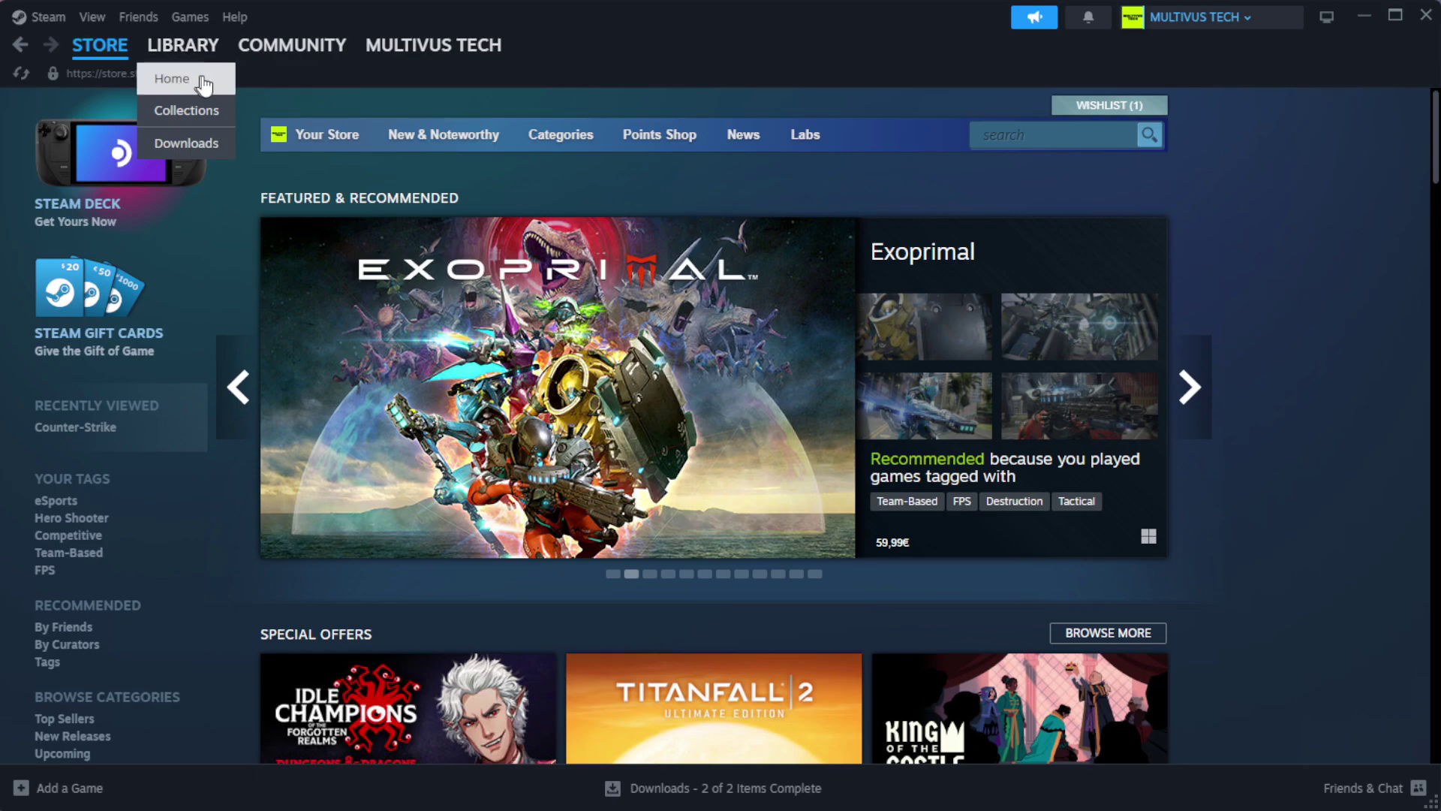
pyautogui.click(205, 78)
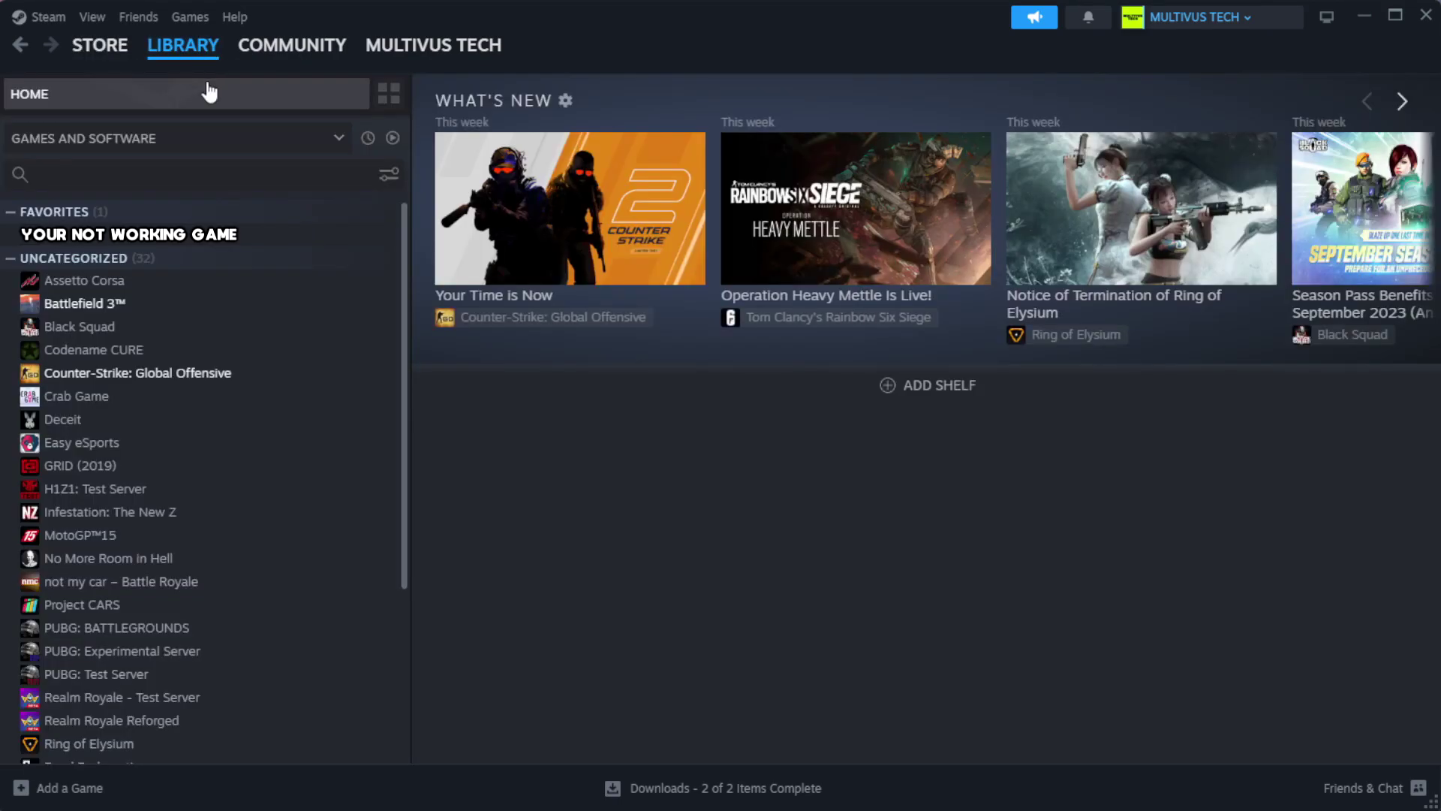
pyautogui.rightClick(354, 238)
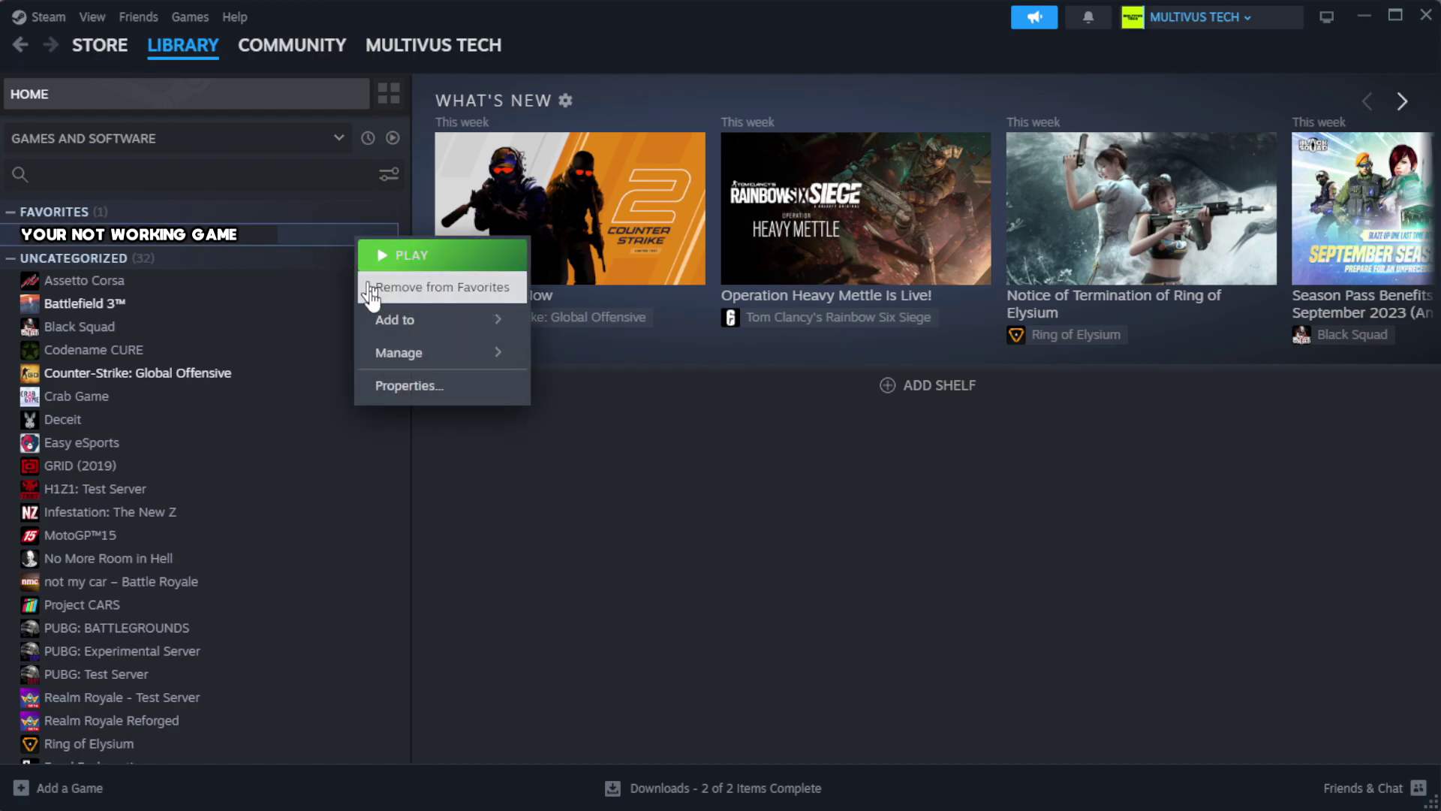
# Step: In the game's Properties, verify the integrity of its installed files (all 1039 validated)
pyautogui.click(456, 395)
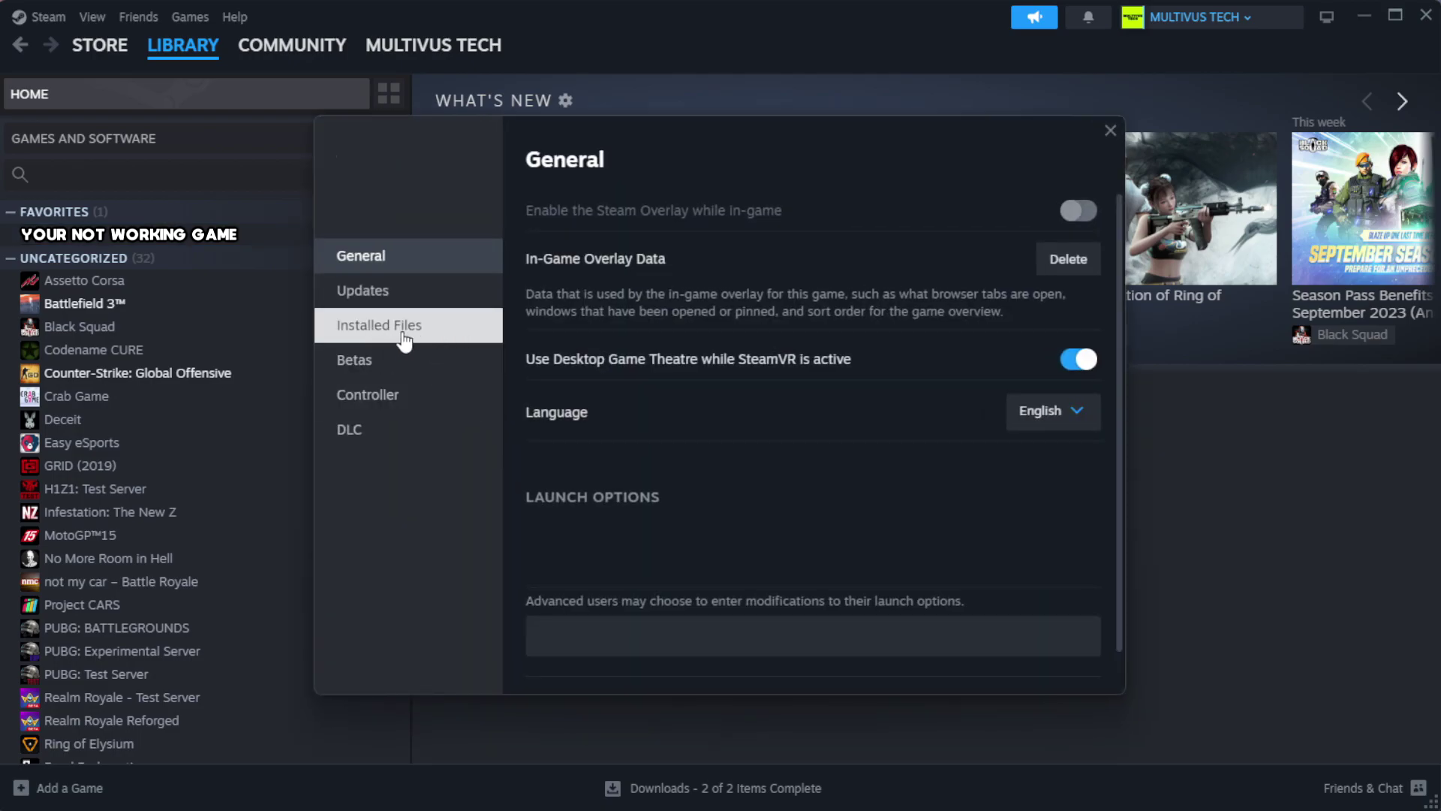
pyautogui.click(474, 342)
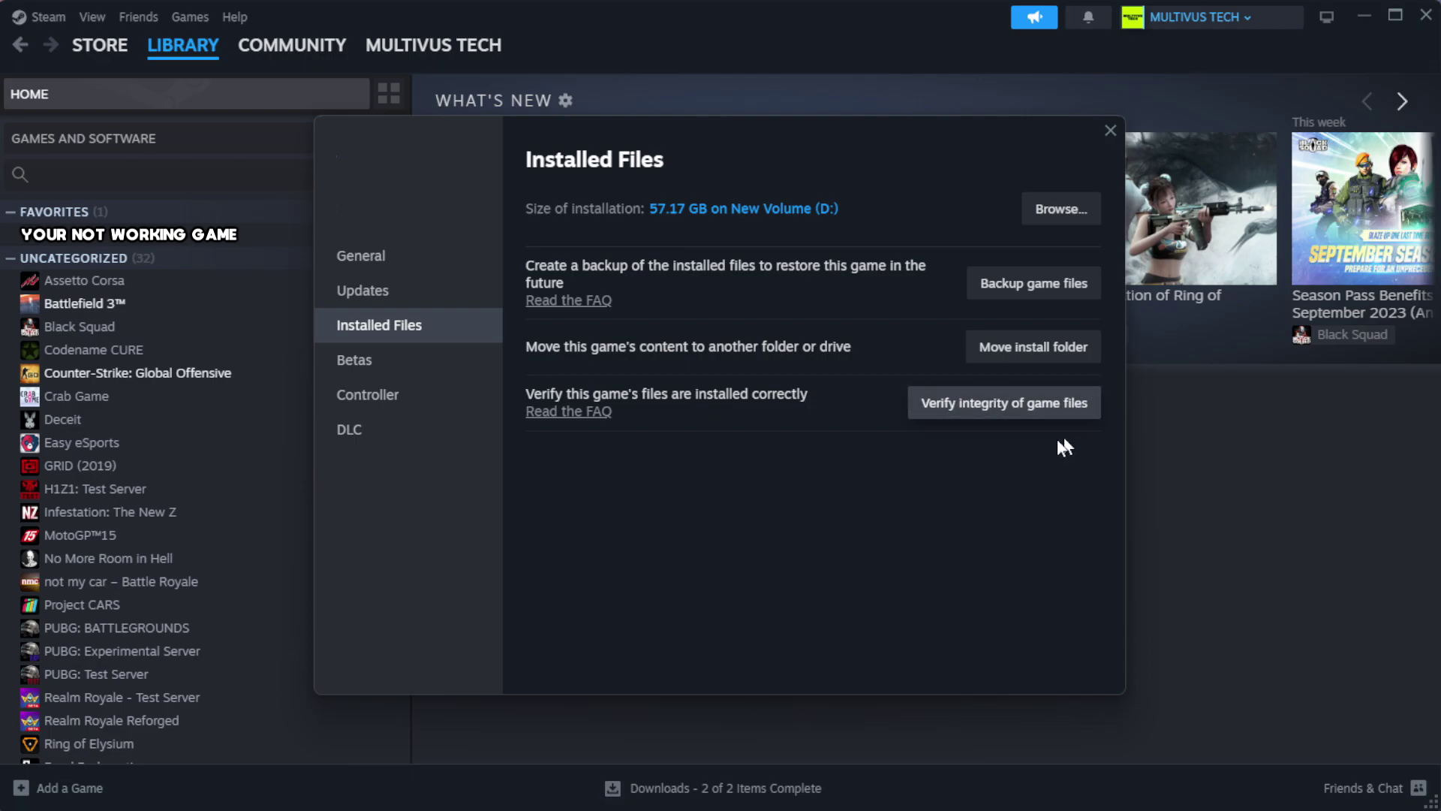
pyautogui.click(1013, 417)
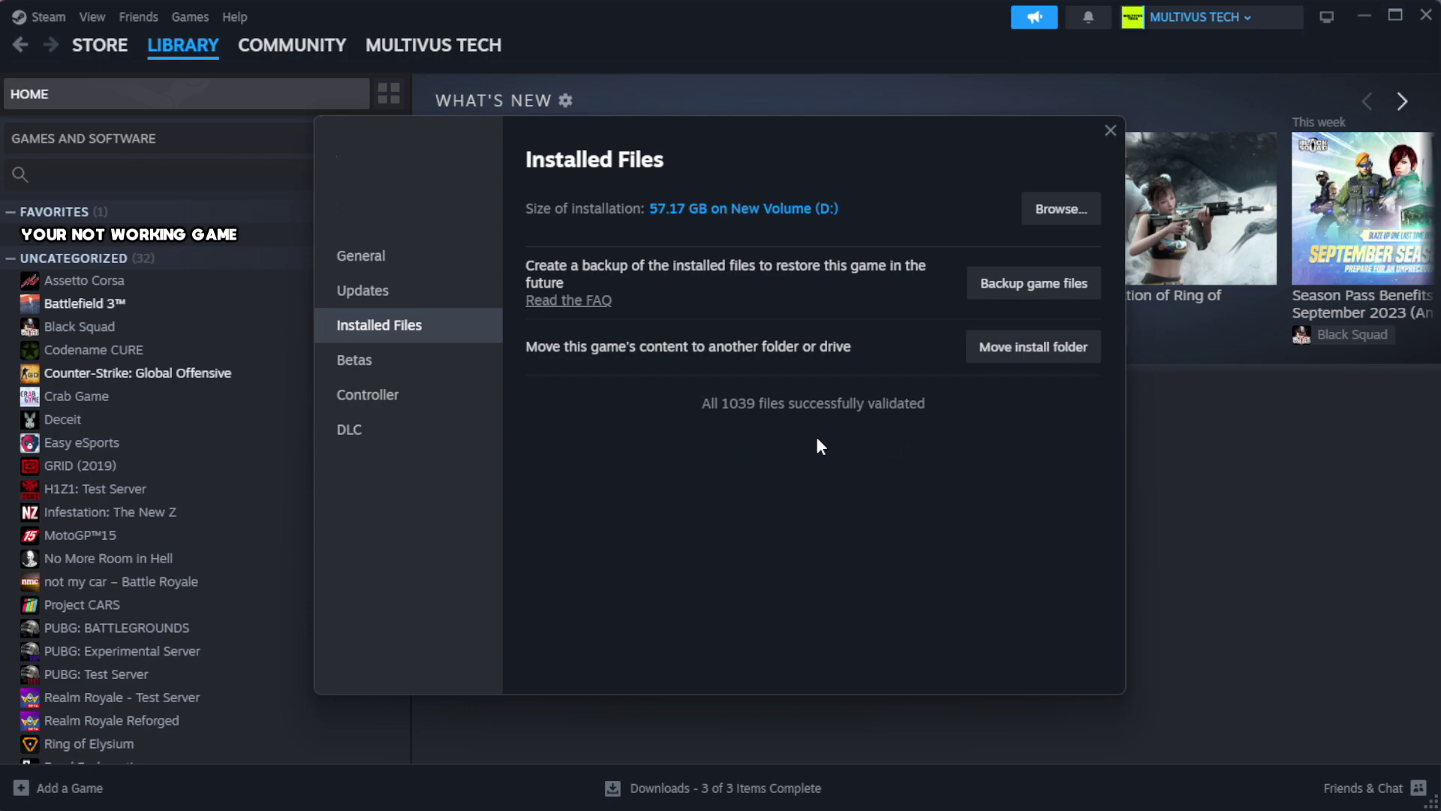
# Step: Browse to the game's install folder and bring up options for the YOUR NOT WORKING GAME shortcut
pyautogui.click(1059, 210)
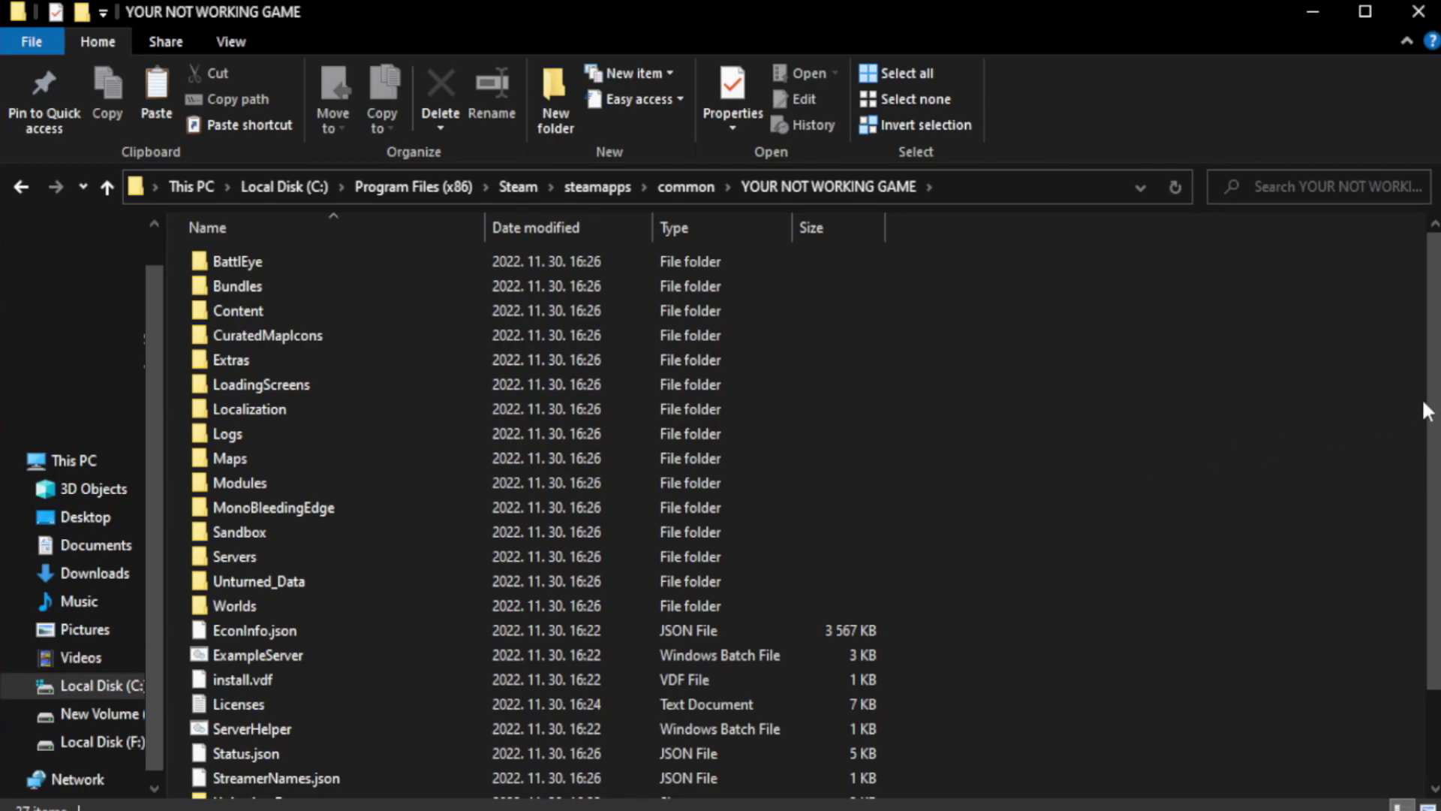
pyautogui.scroll(-2, 1426, 412)
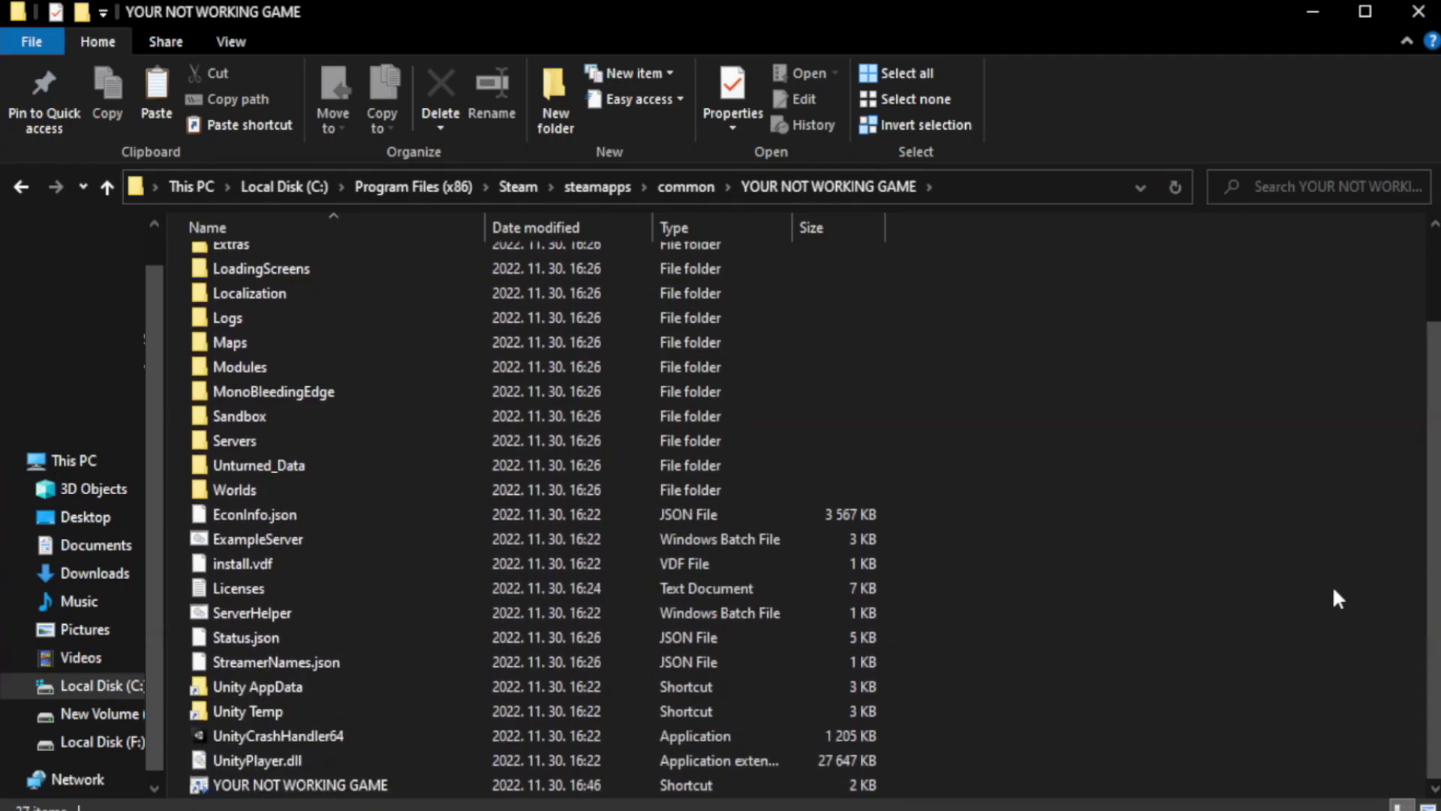
pyautogui.click(570, 788)
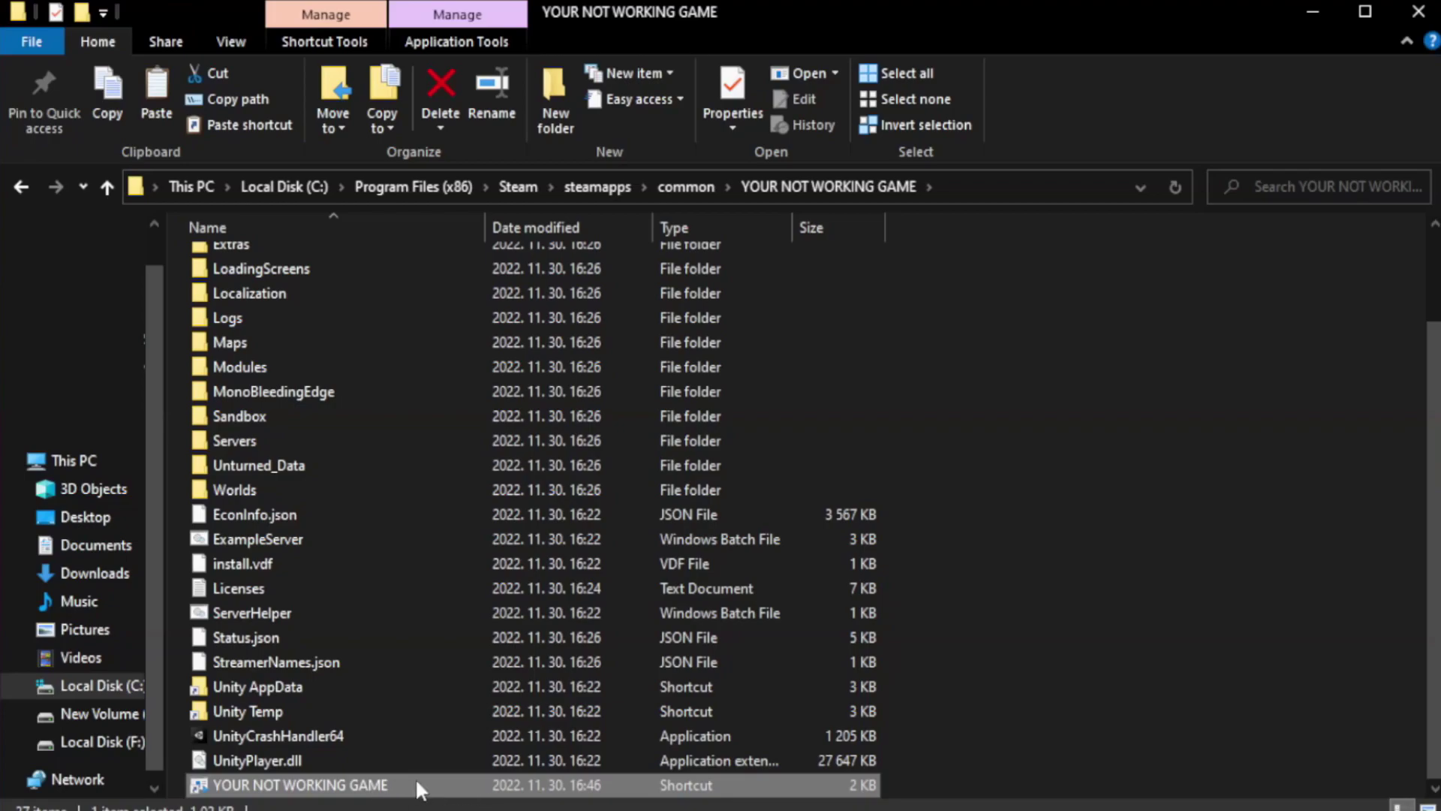
pyautogui.rightClick(481, 785)
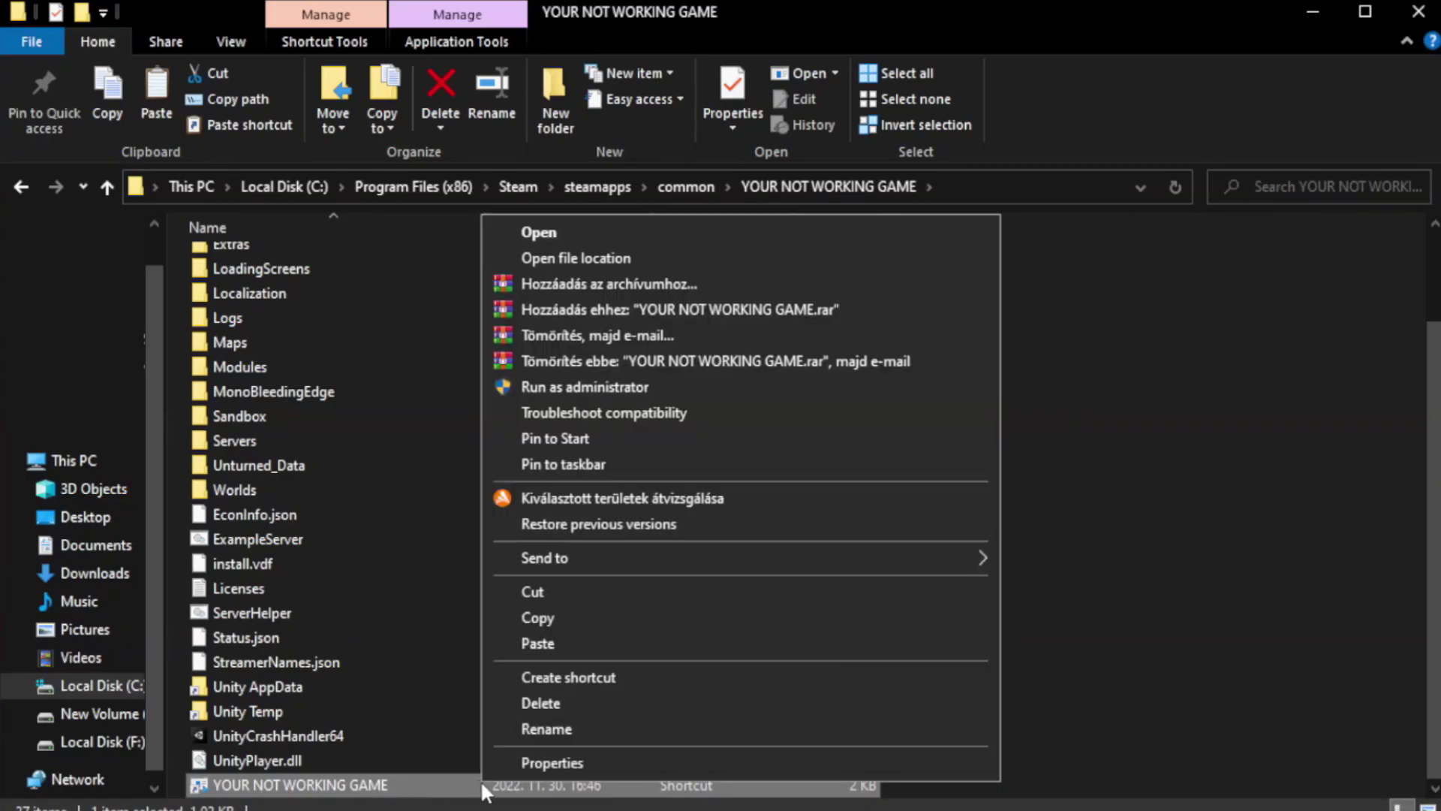
# Step: Open the game shortcut's Properties and move the dialog higher on screen
pyautogui.click(735, 763)
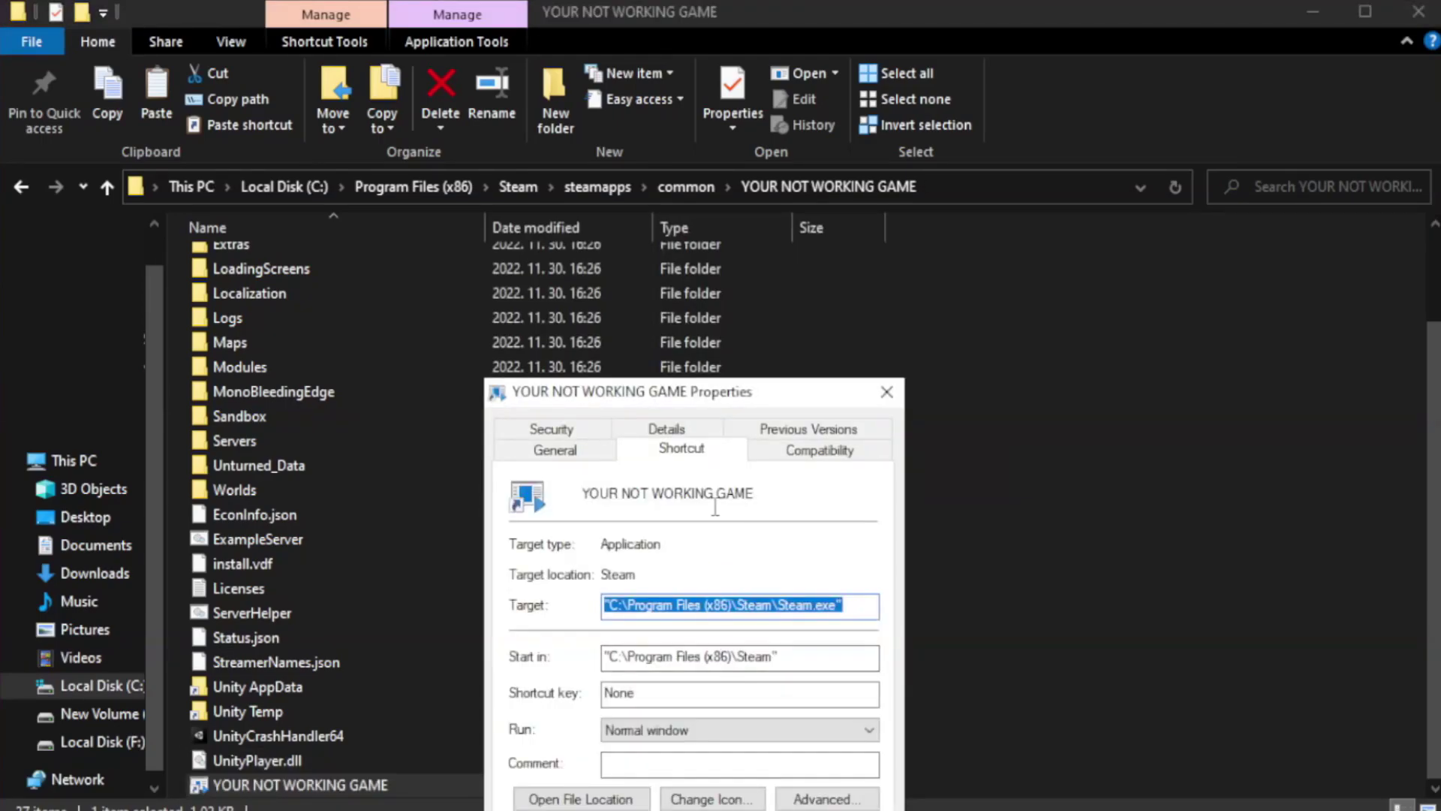
pyautogui.moveTo(722, 400); pyautogui.dragTo(723, 147)
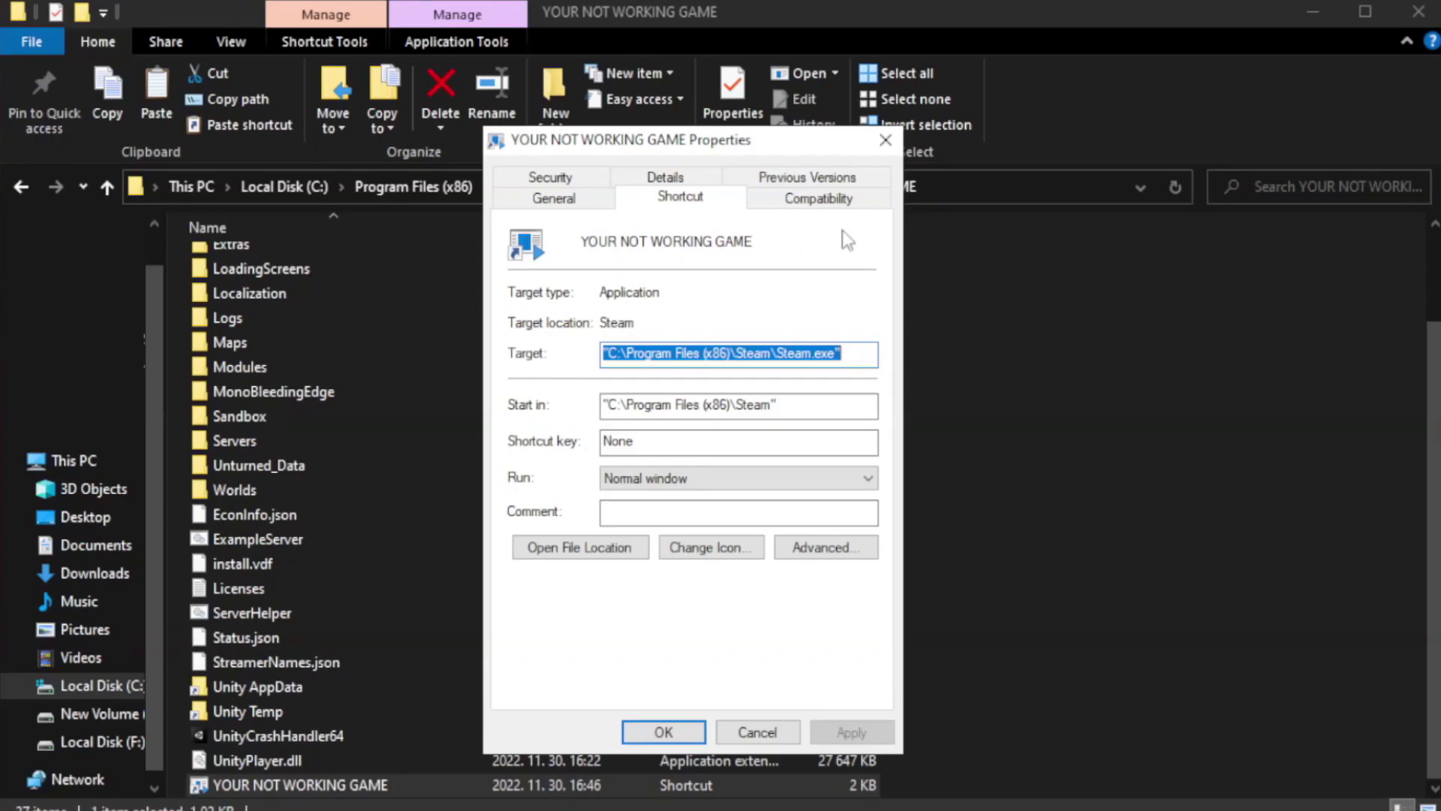
# Step: Set the shortcut to Windows 8 compatibility, disable fullscreen optimizations, run as administrator, and save
pyautogui.click(815, 200)
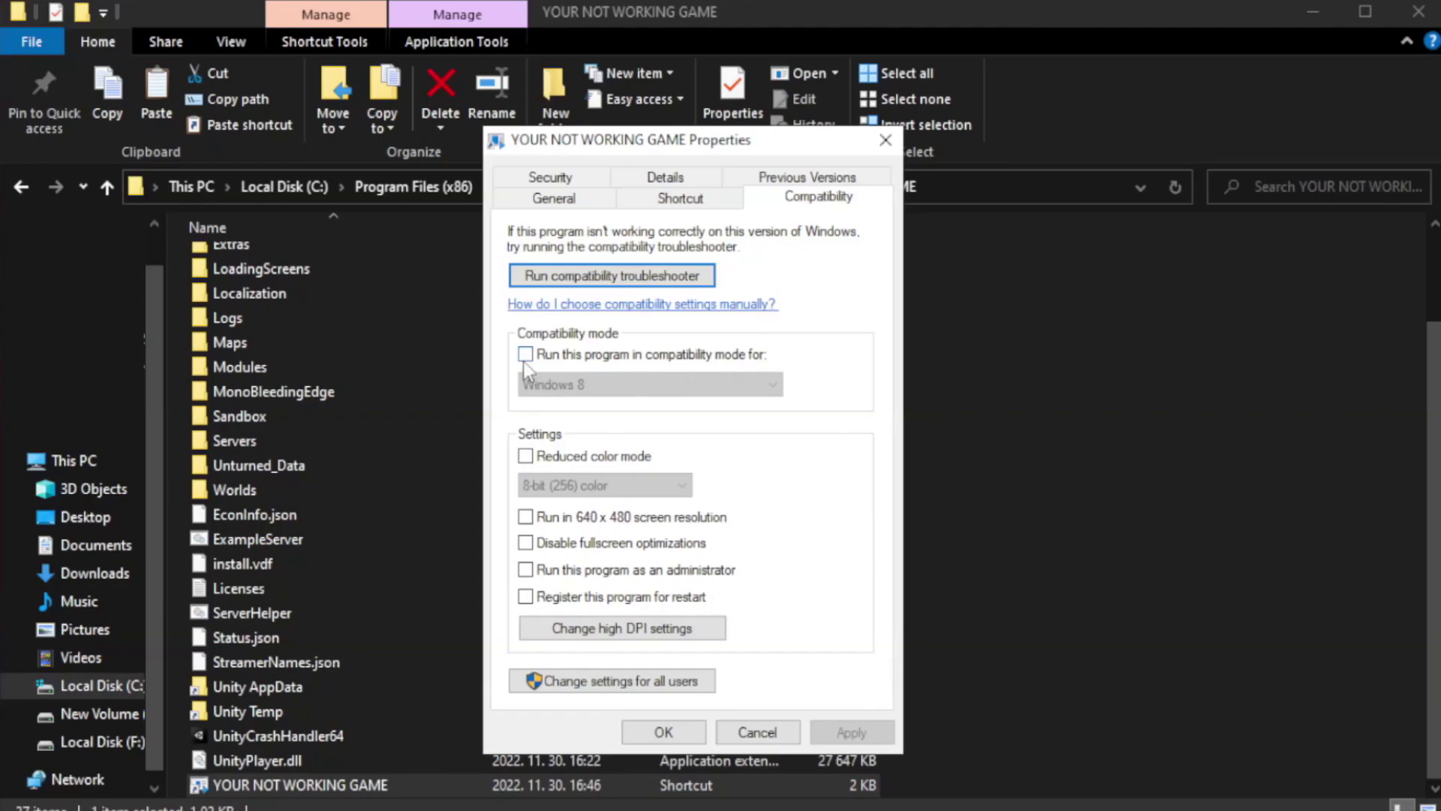
pyautogui.click(571, 360)
pyautogui.click(652, 387)
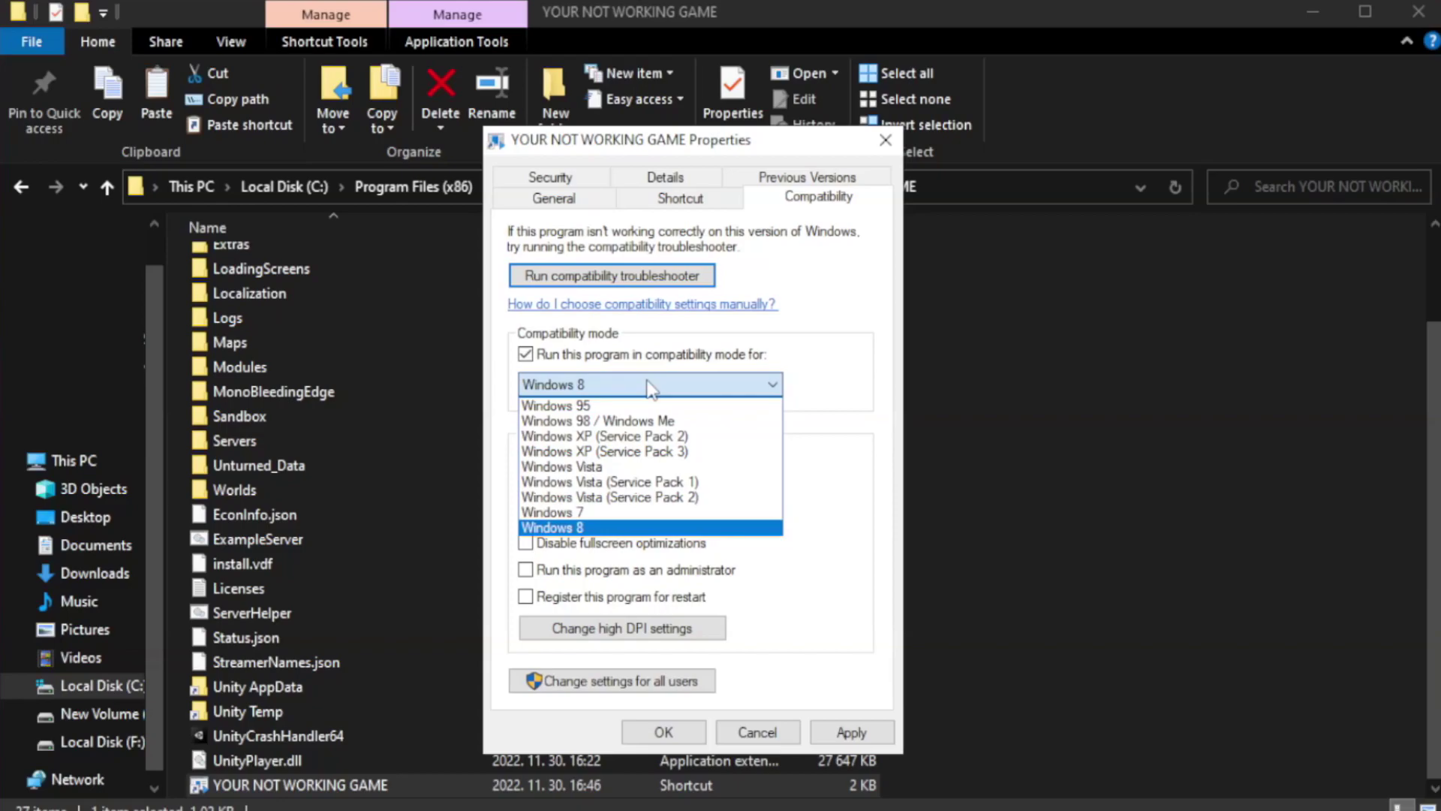
pyautogui.click(609, 528)
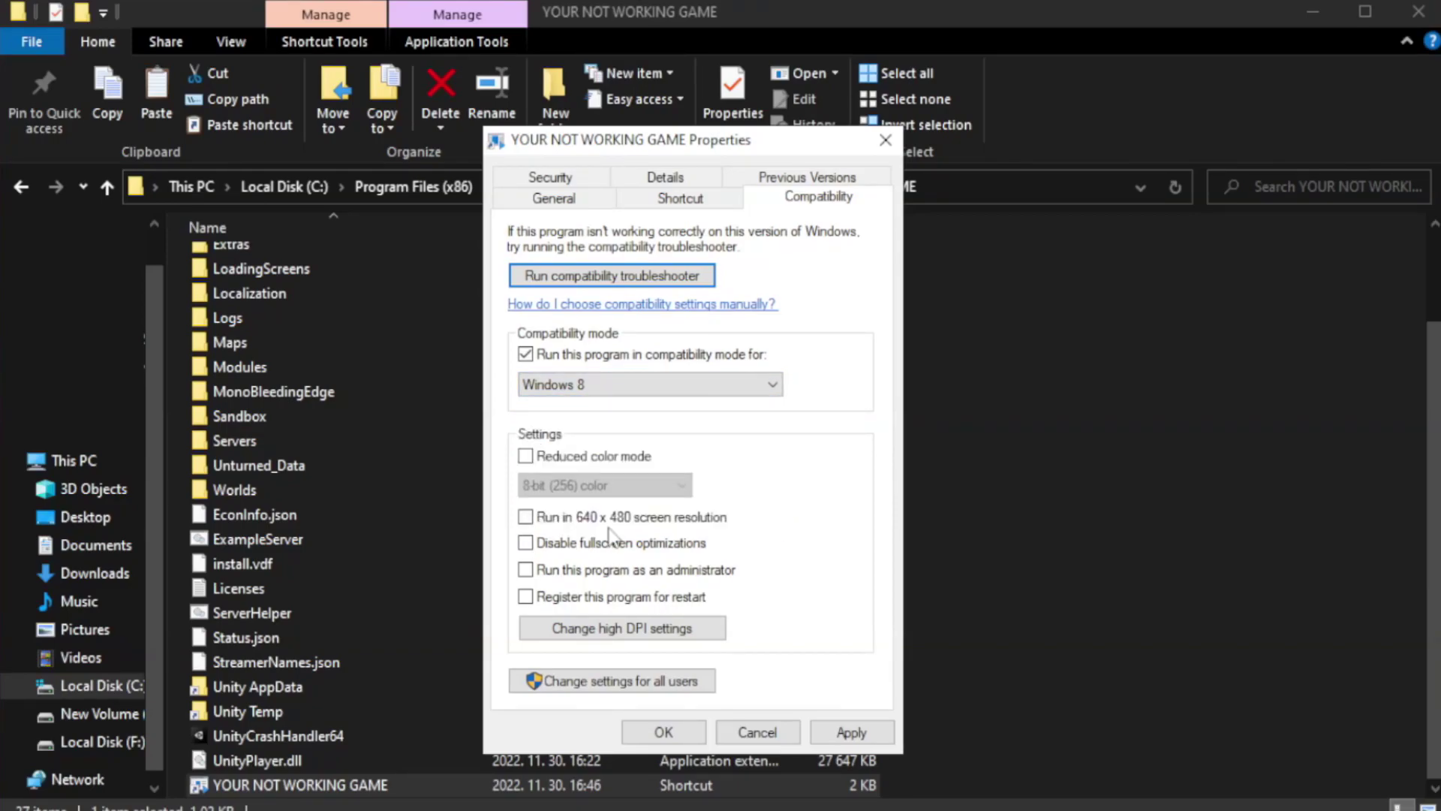
pyautogui.click(561, 554)
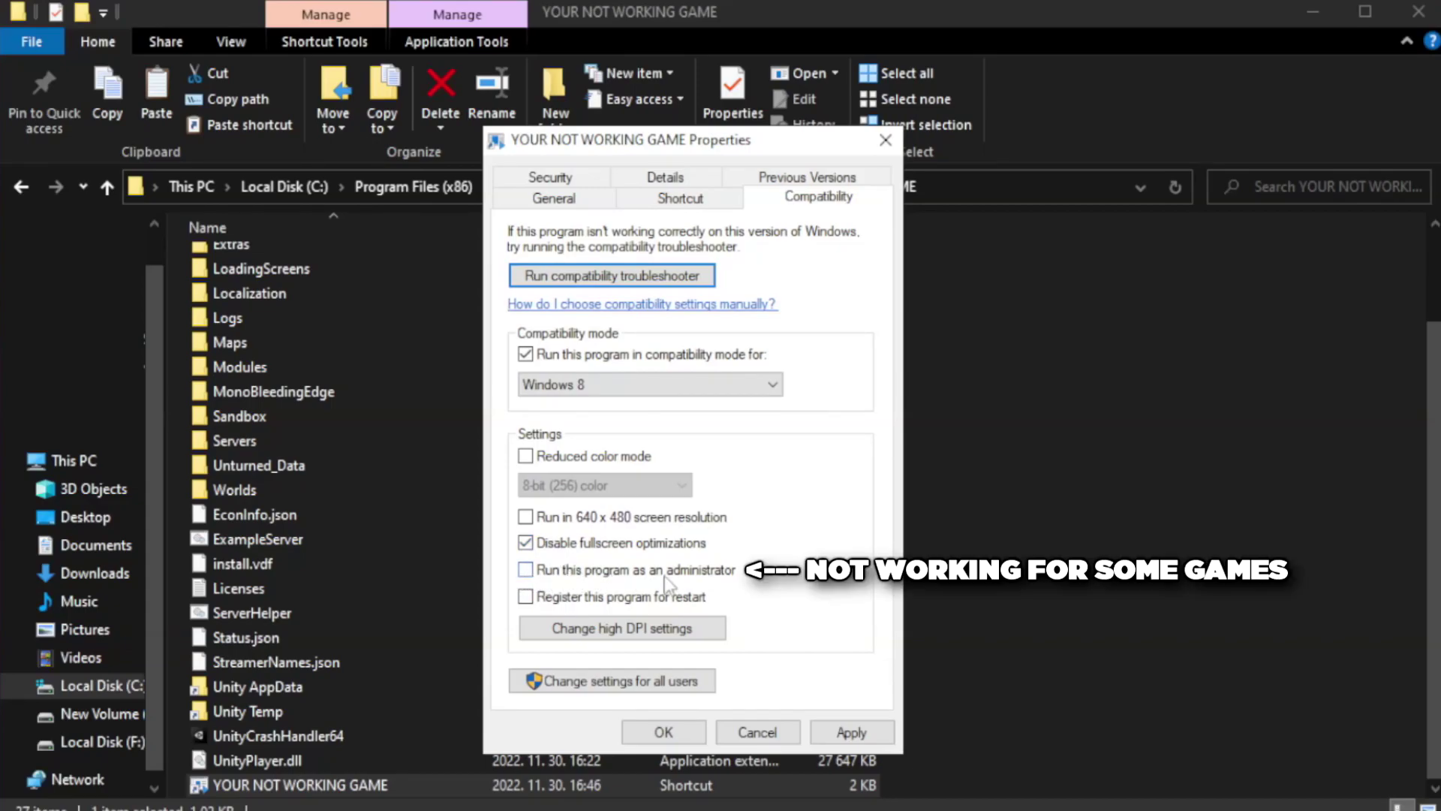
pyautogui.click(566, 580)
pyautogui.click(846, 734)
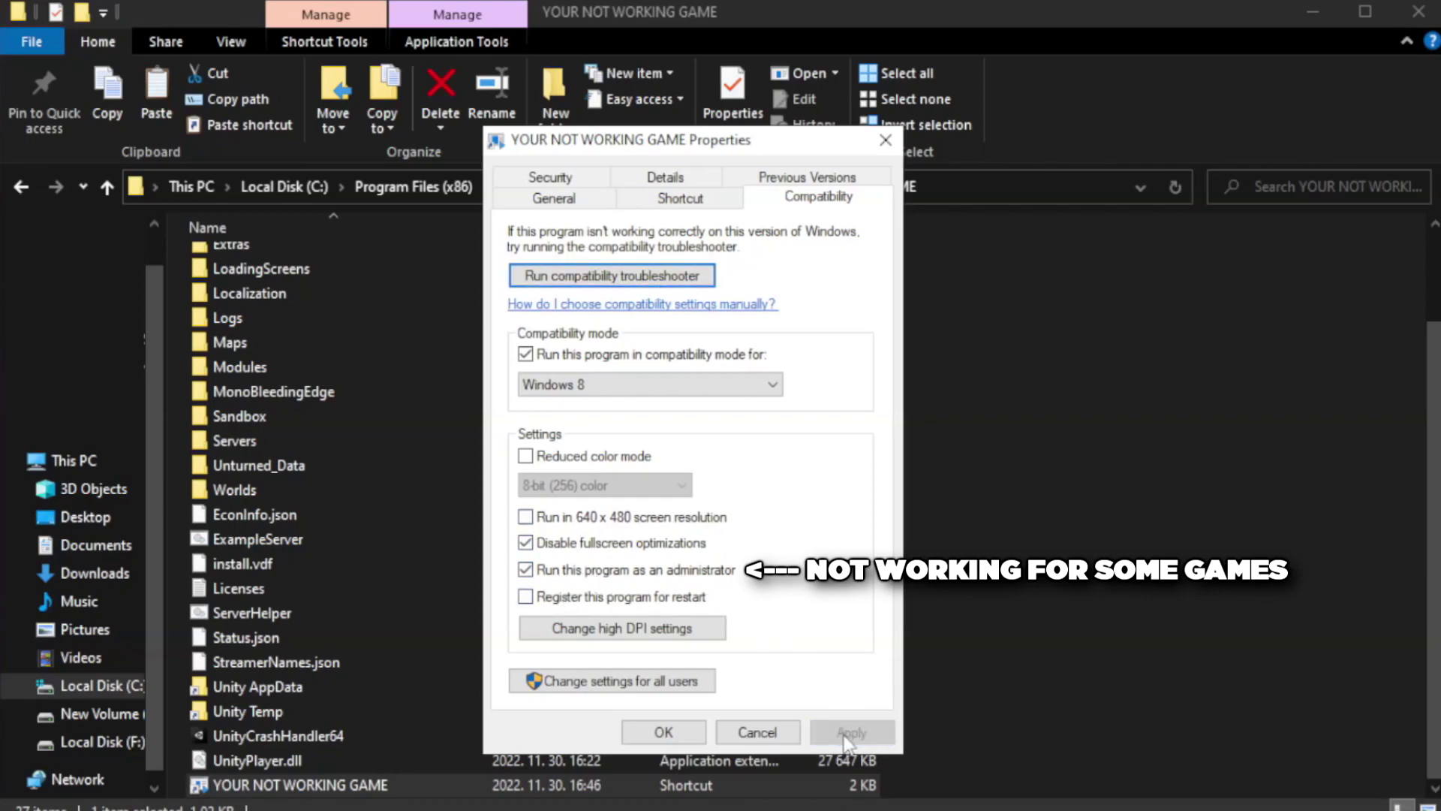
pyautogui.click(661, 736)
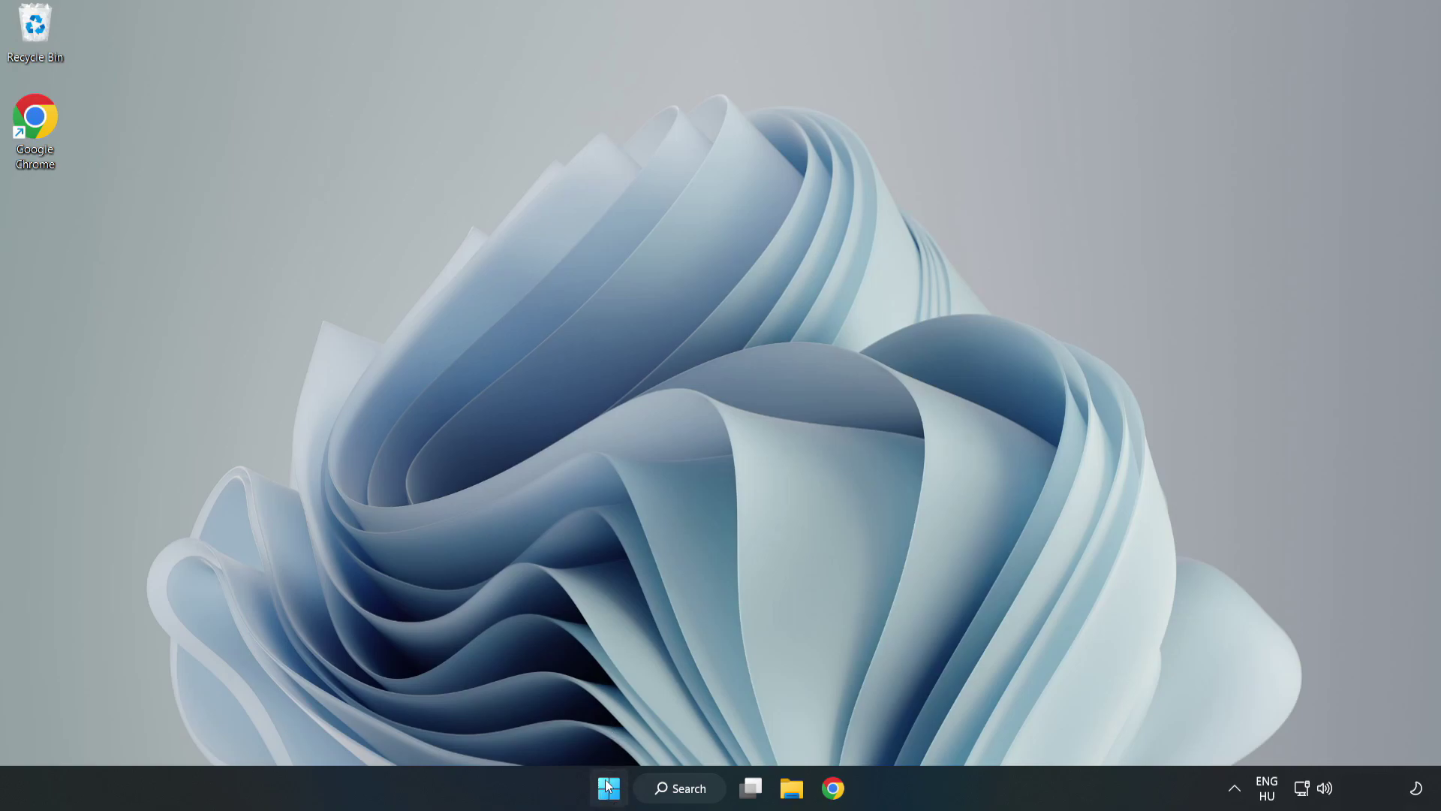
# Step: Launch Task Manager from the Start button's quick-access menu
pyautogui.rightClick(611, 792)
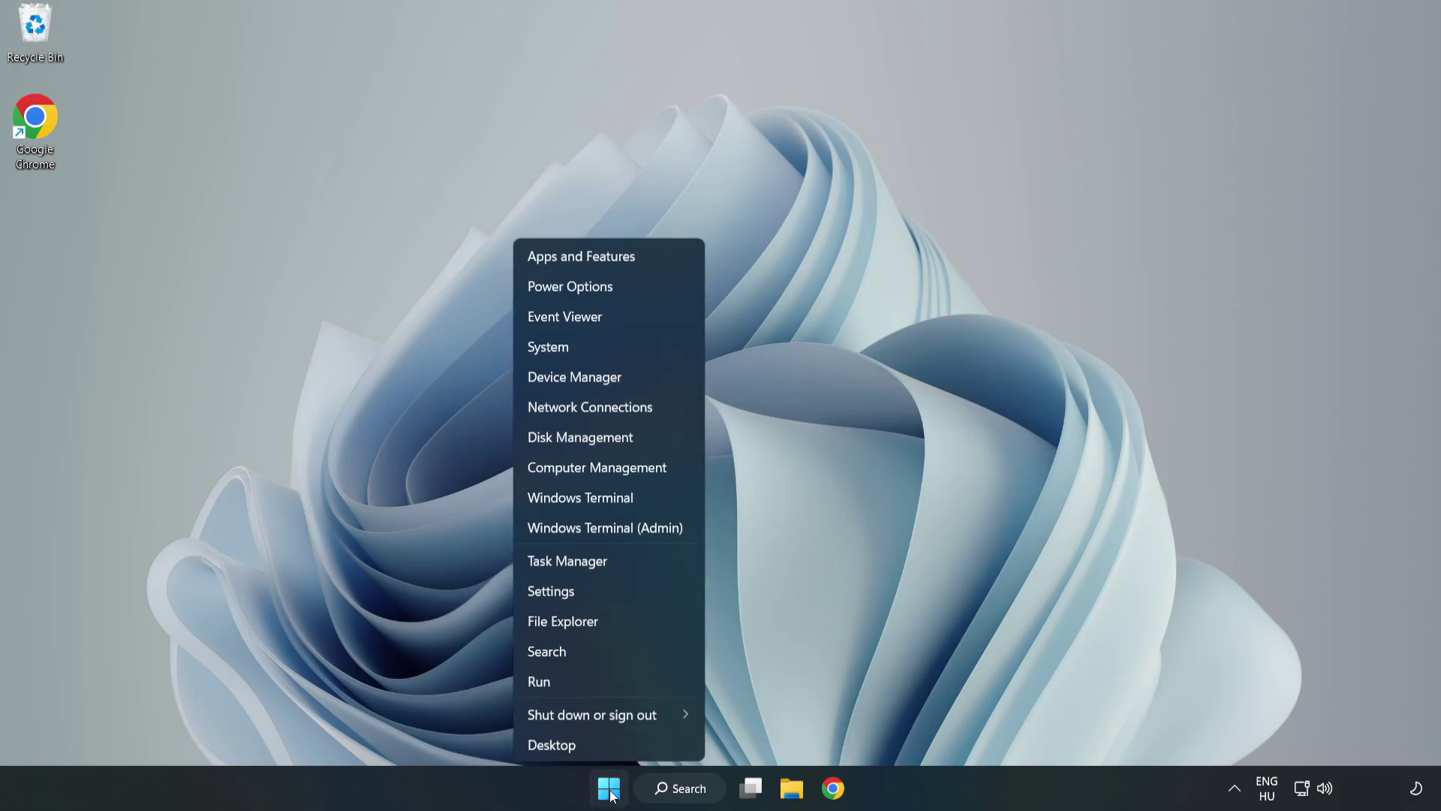
pyautogui.click(608, 565)
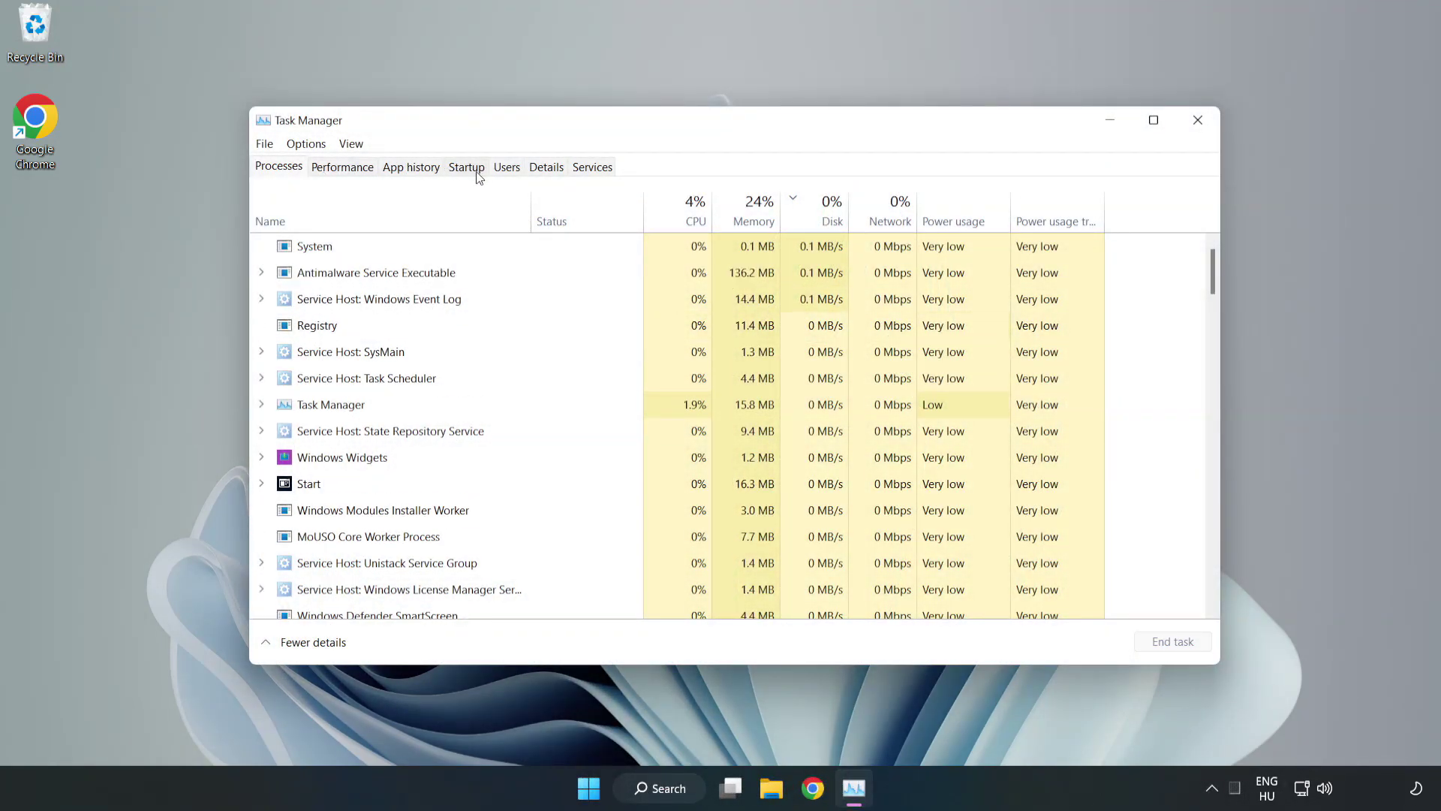
# Step: Disable Cortana, Microsoft Edge, Microsoft Teams and Phone Link at startup, then close Task Manager
pyautogui.click(469, 172)
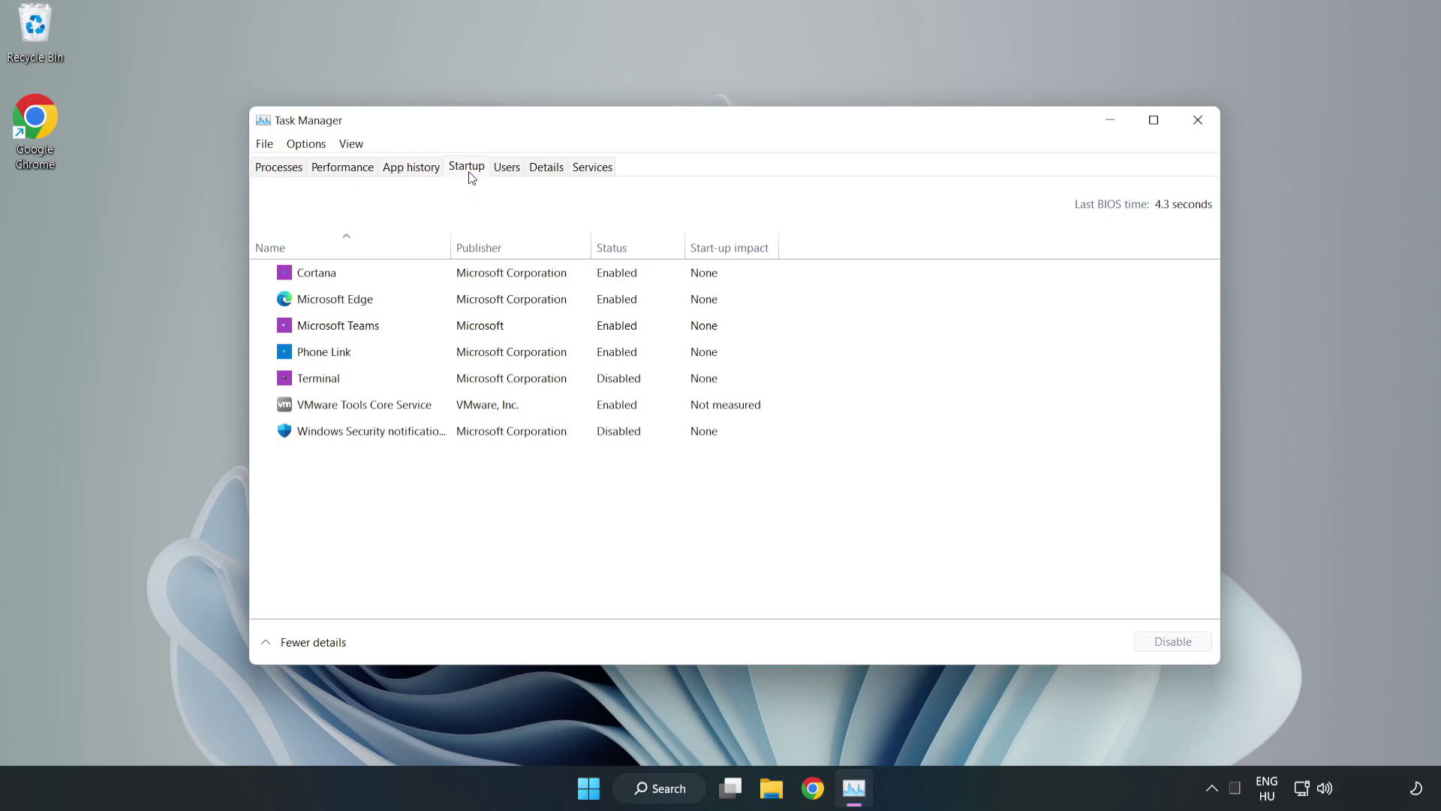
pyautogui.click(497, 283)
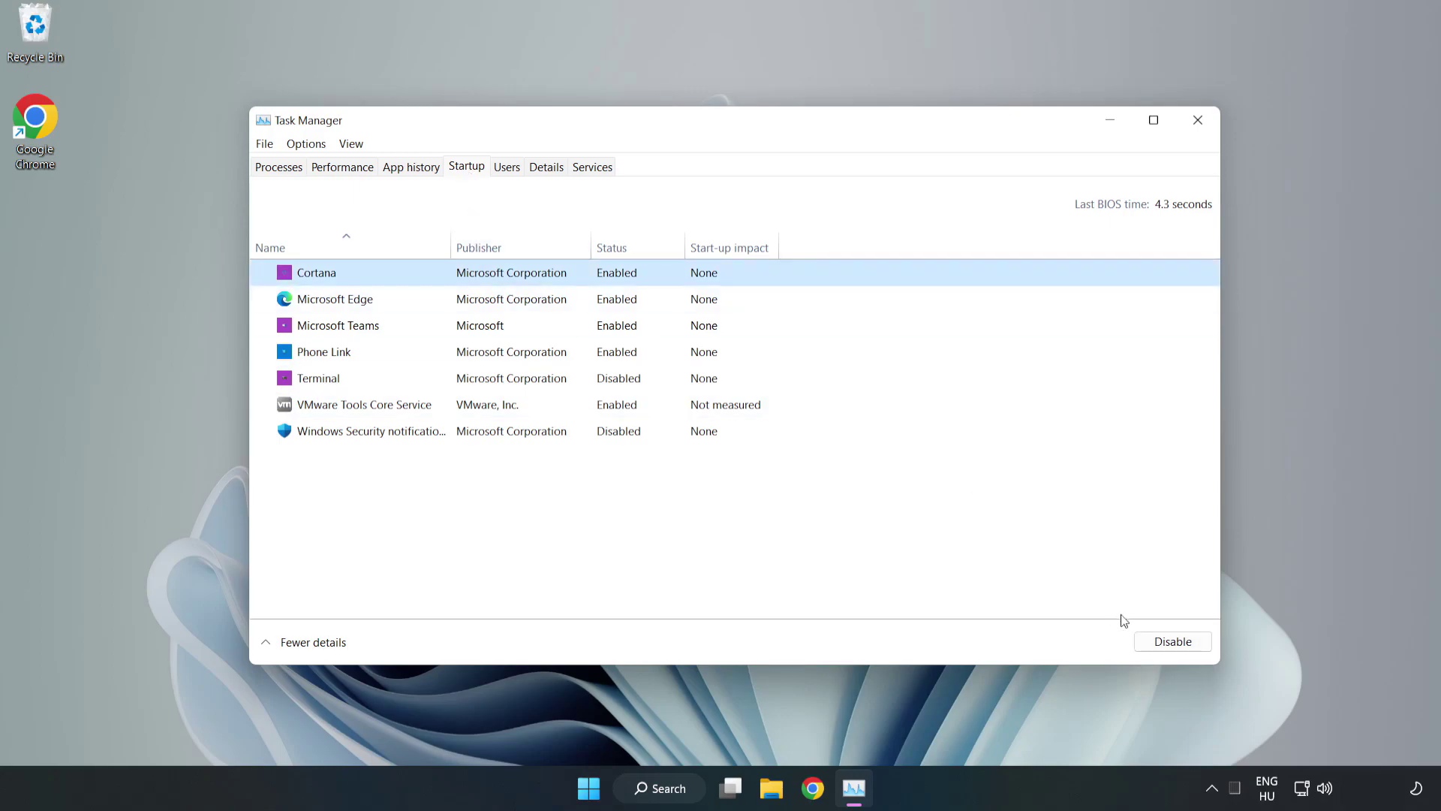
pyautogui.click(1165, 641)
pyautogui.click(627, 299)
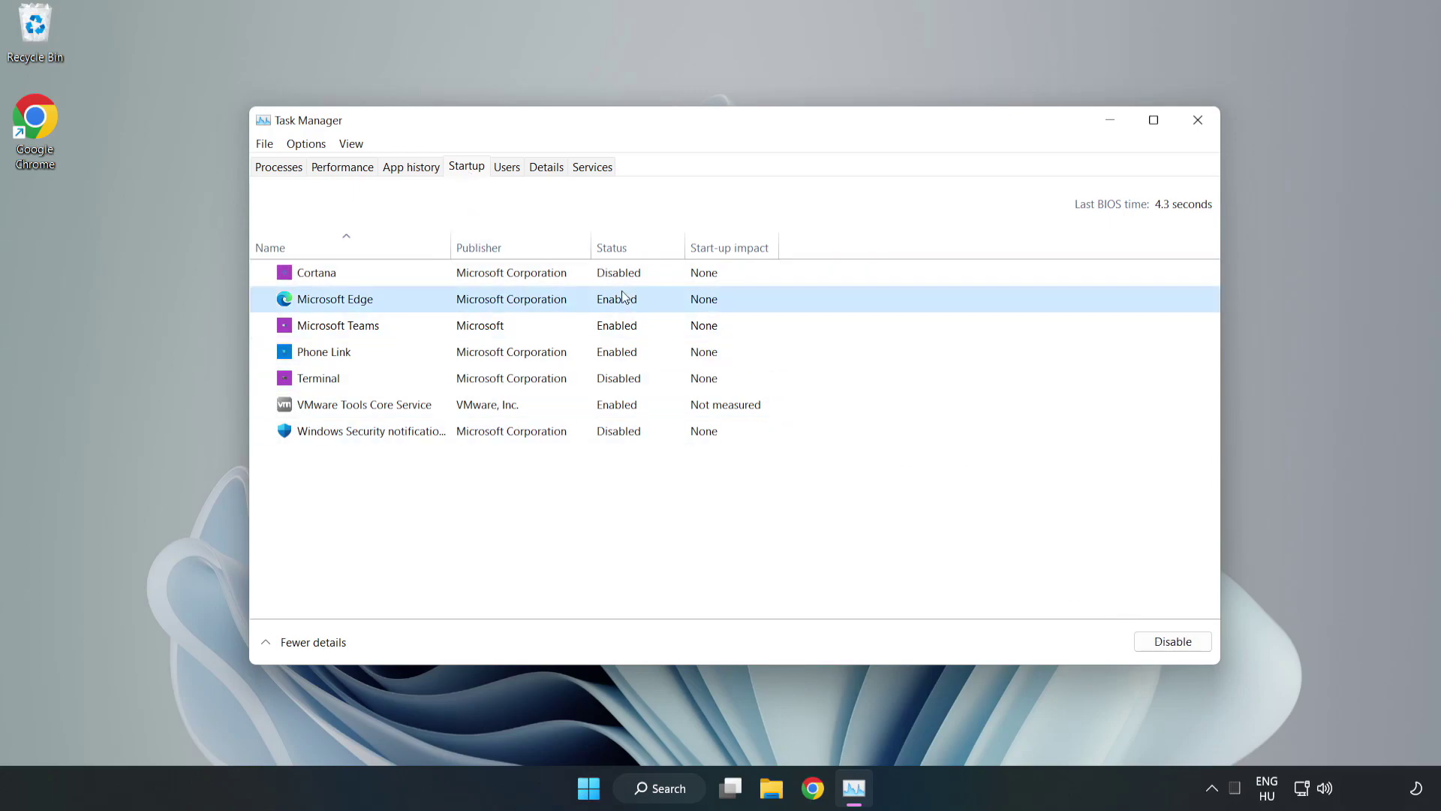
pyautogui.click(1156, 639)
pyautogui.click(497, 330)
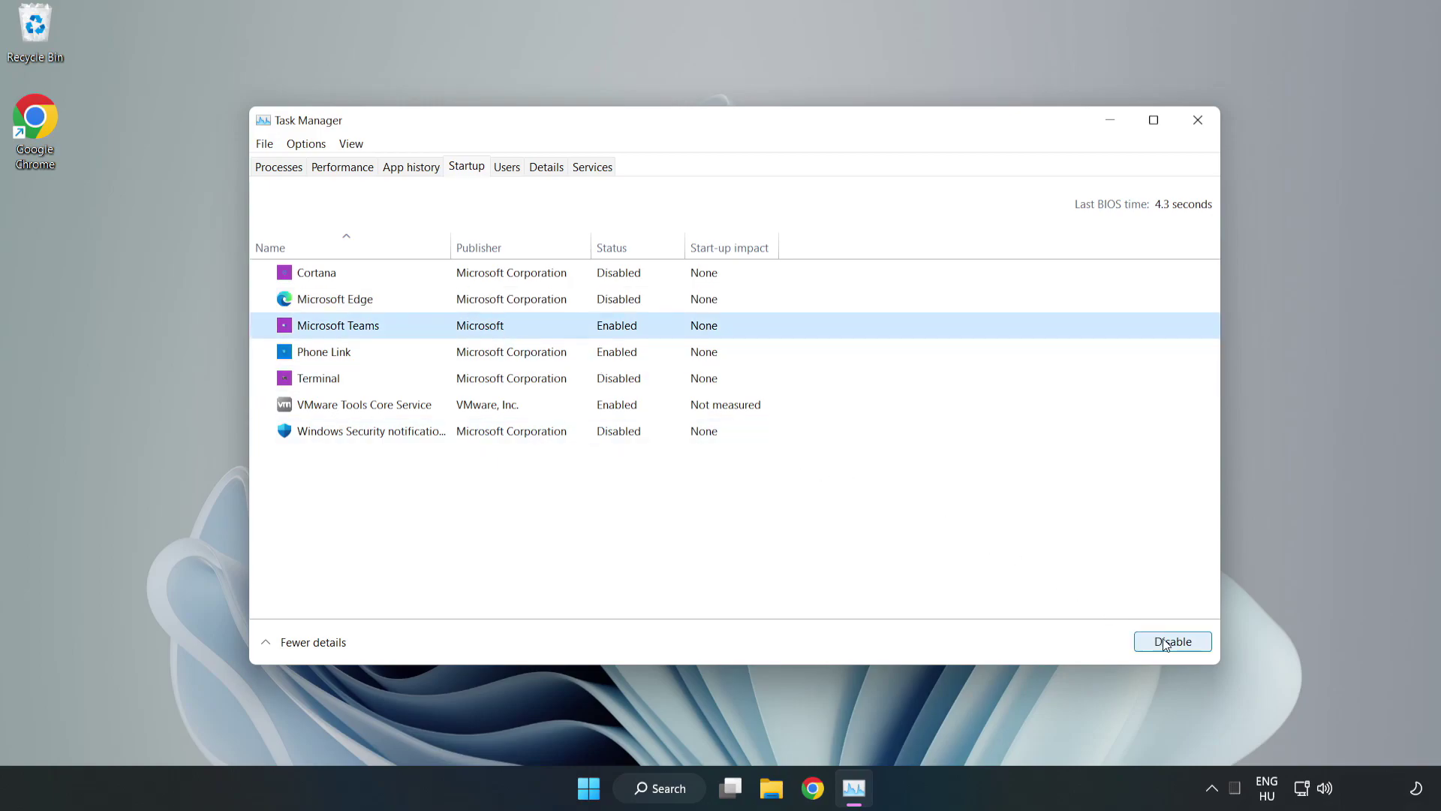
pyautogui.click(1165, 642)
pyautogui.click(482, 354)
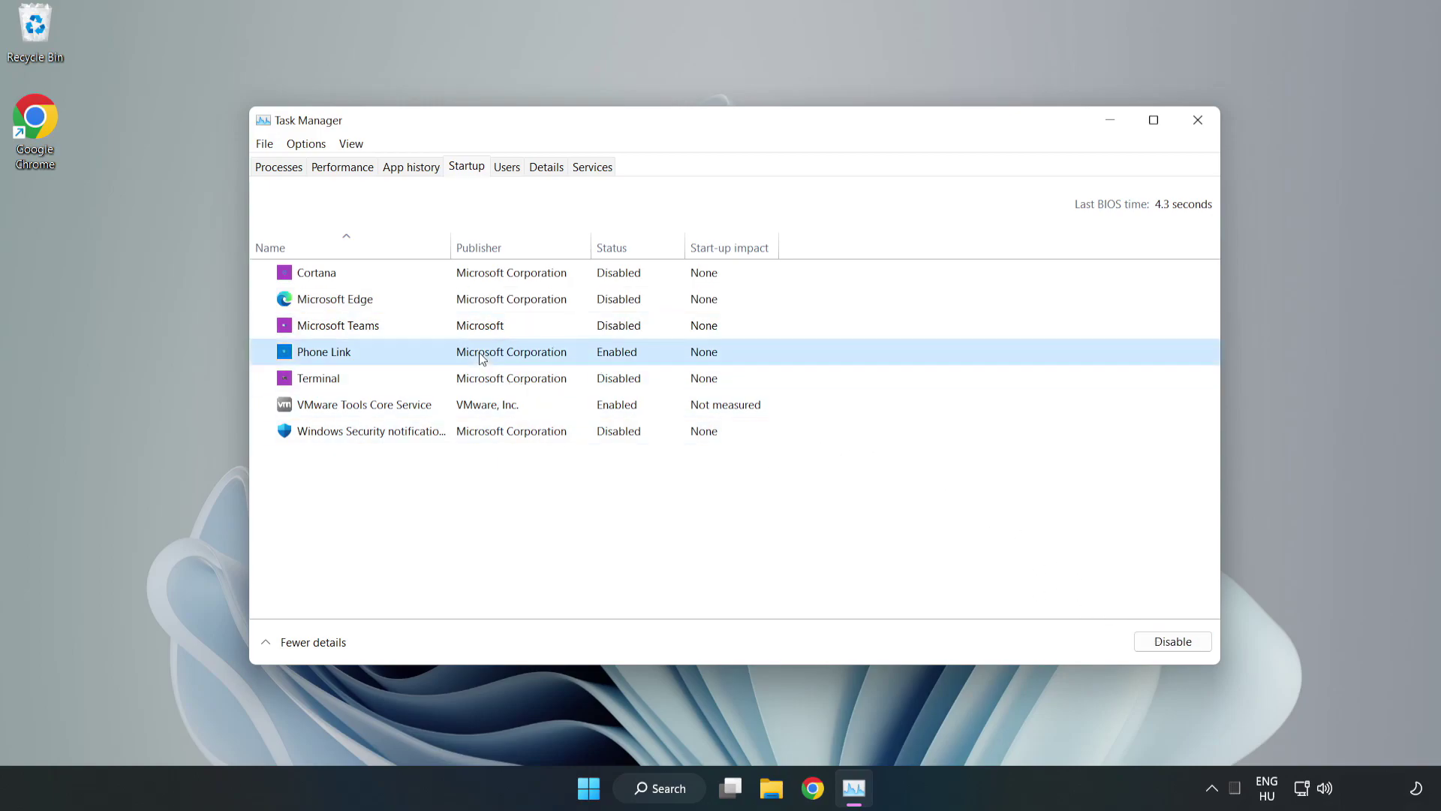
pyautogui.click(1158, 642)
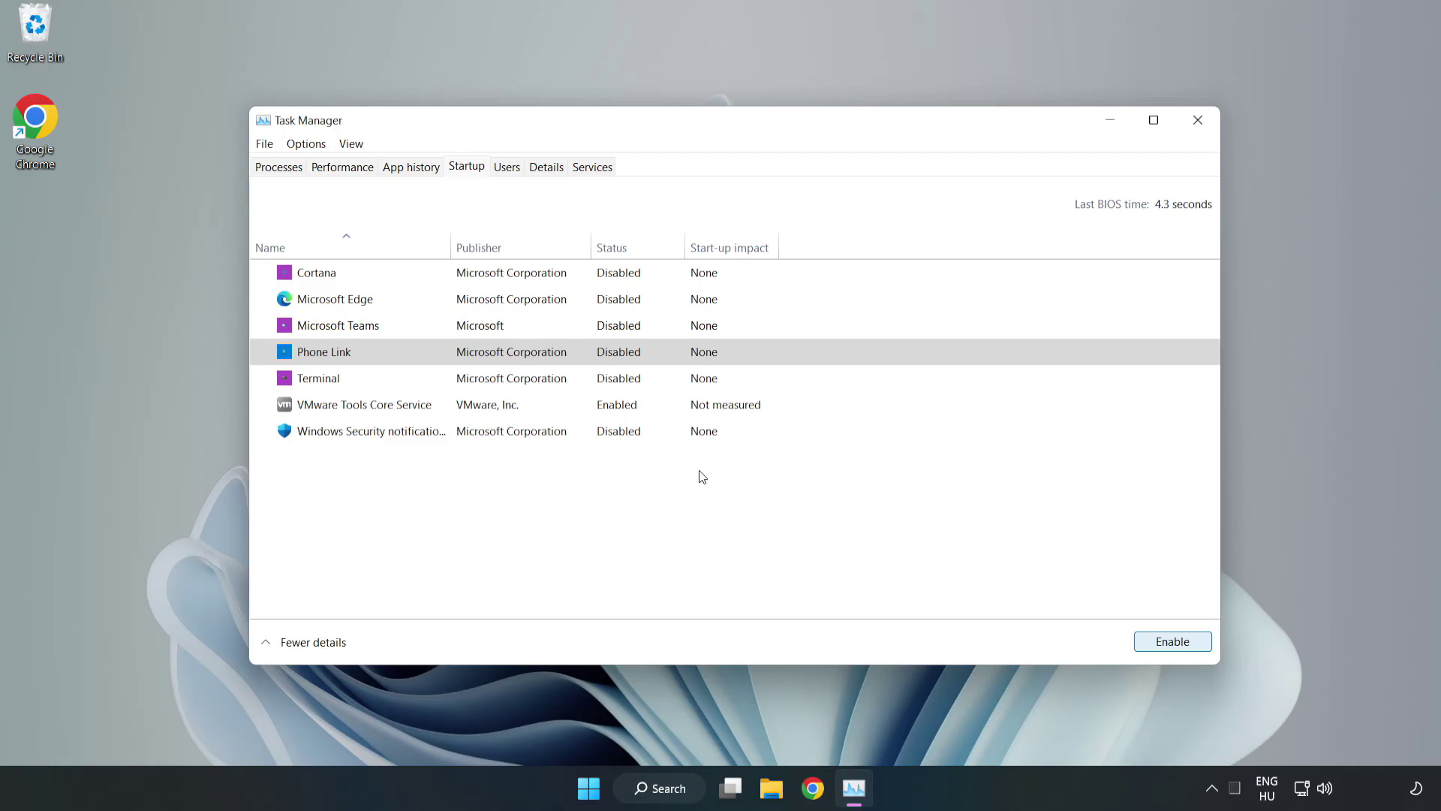
pyautogui.click(1199, 124)
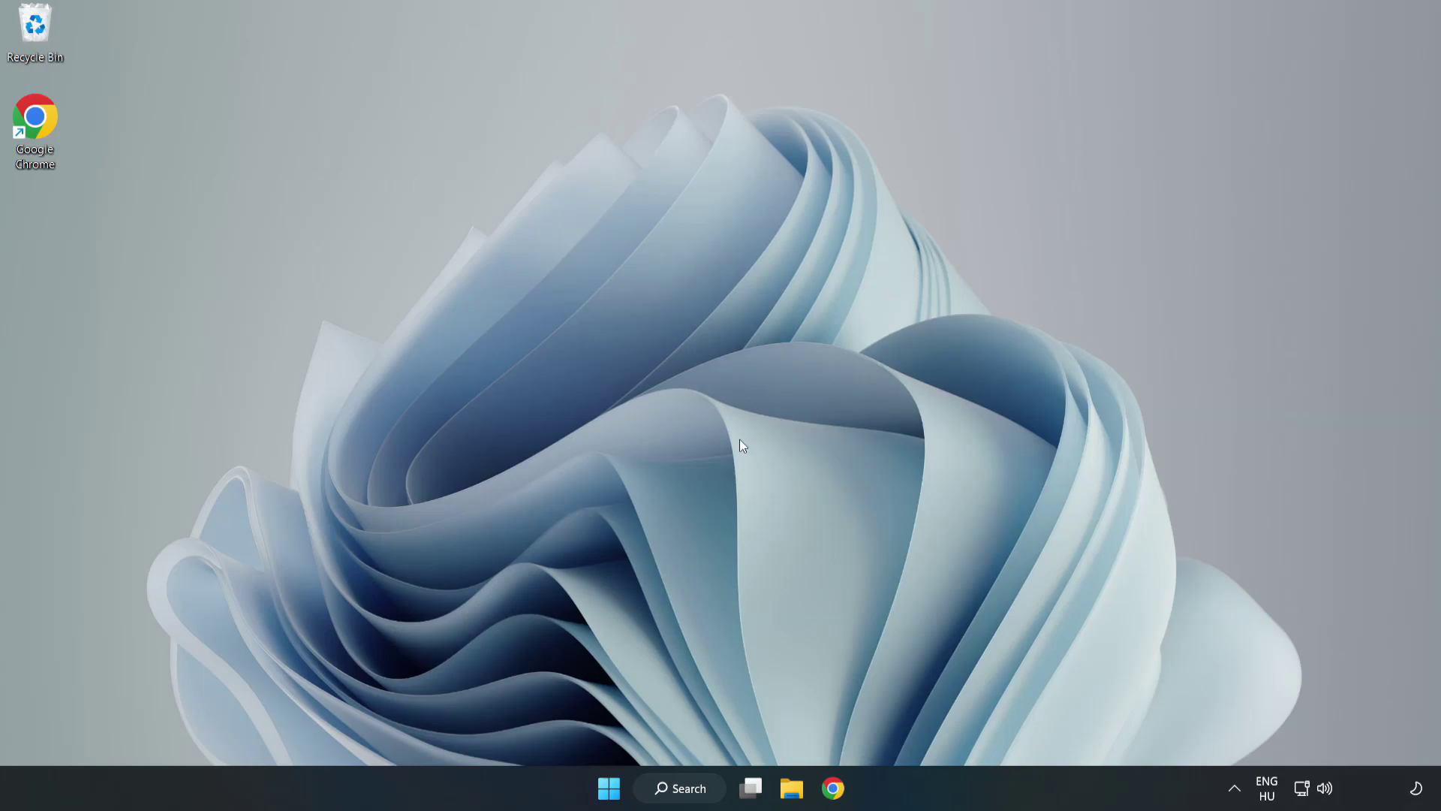
# Step: Return to Chrome's DirectX End-User Runtime page and download dxwebsetup.exe
pyautogui.click(830, 800)
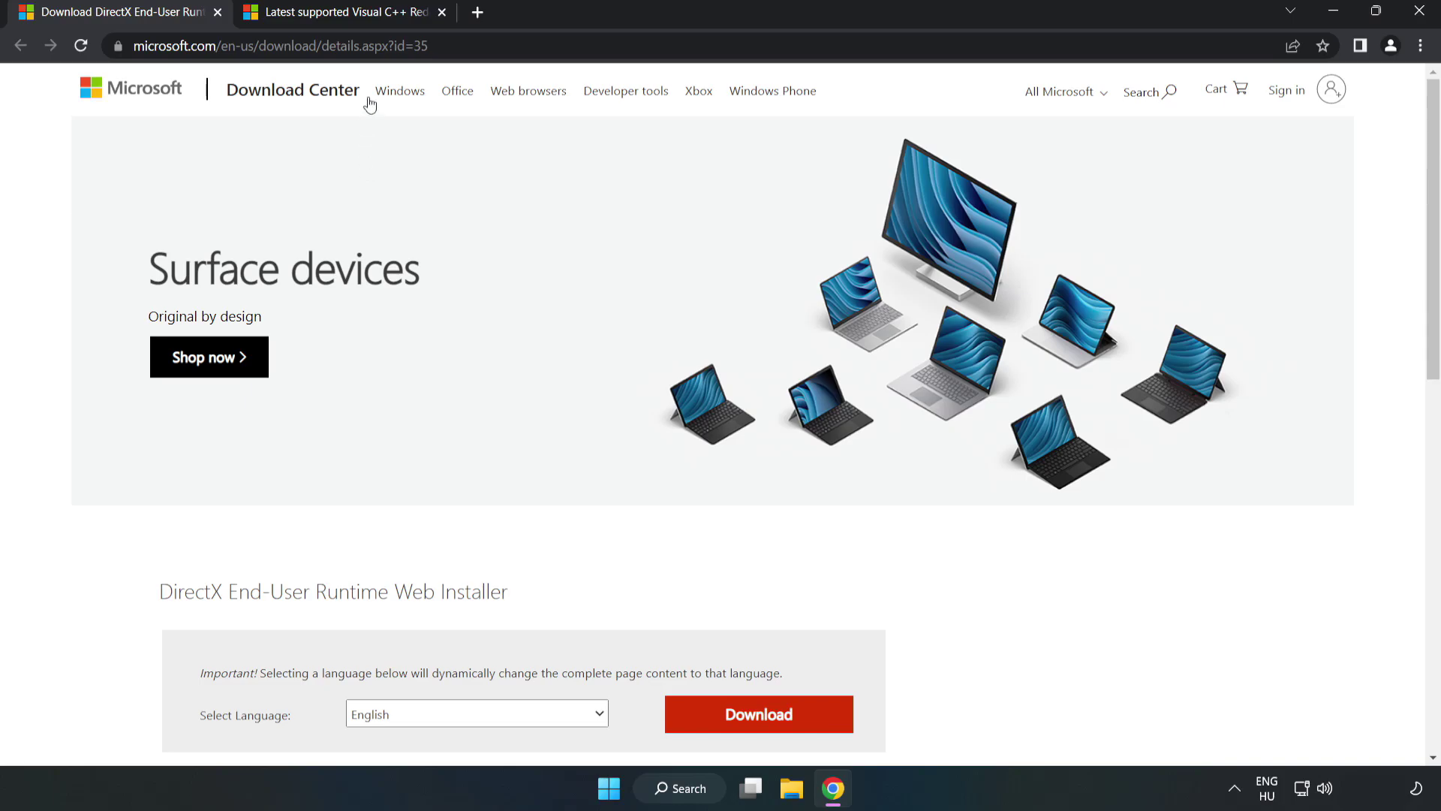
pyautogui.hotkey('ctrl', 'l')
pyautogui.press('End')
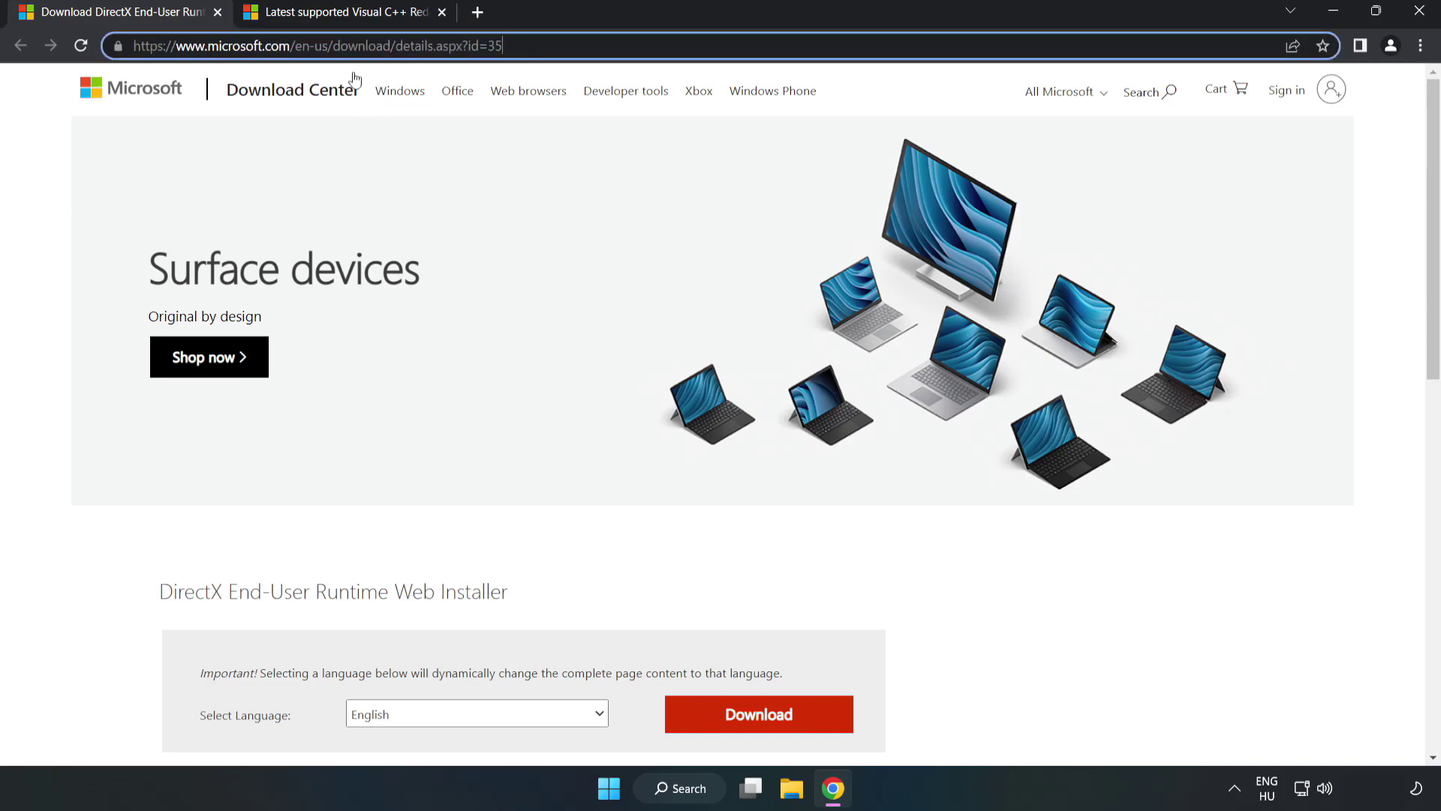
pyautogui.click(60, 171)
pyautogui.scroll(-3, 60, 171)
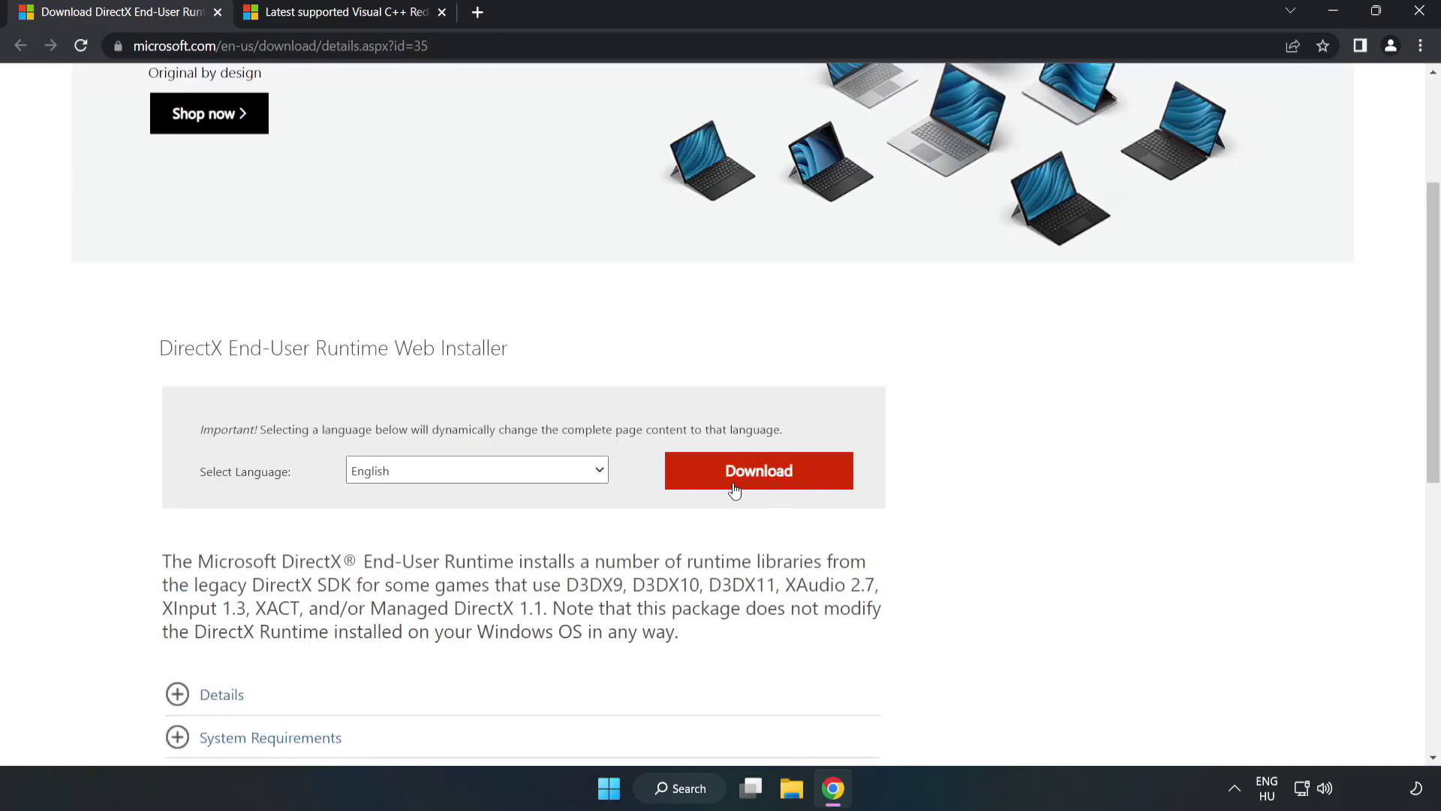
pyautogui.click(765, 484)
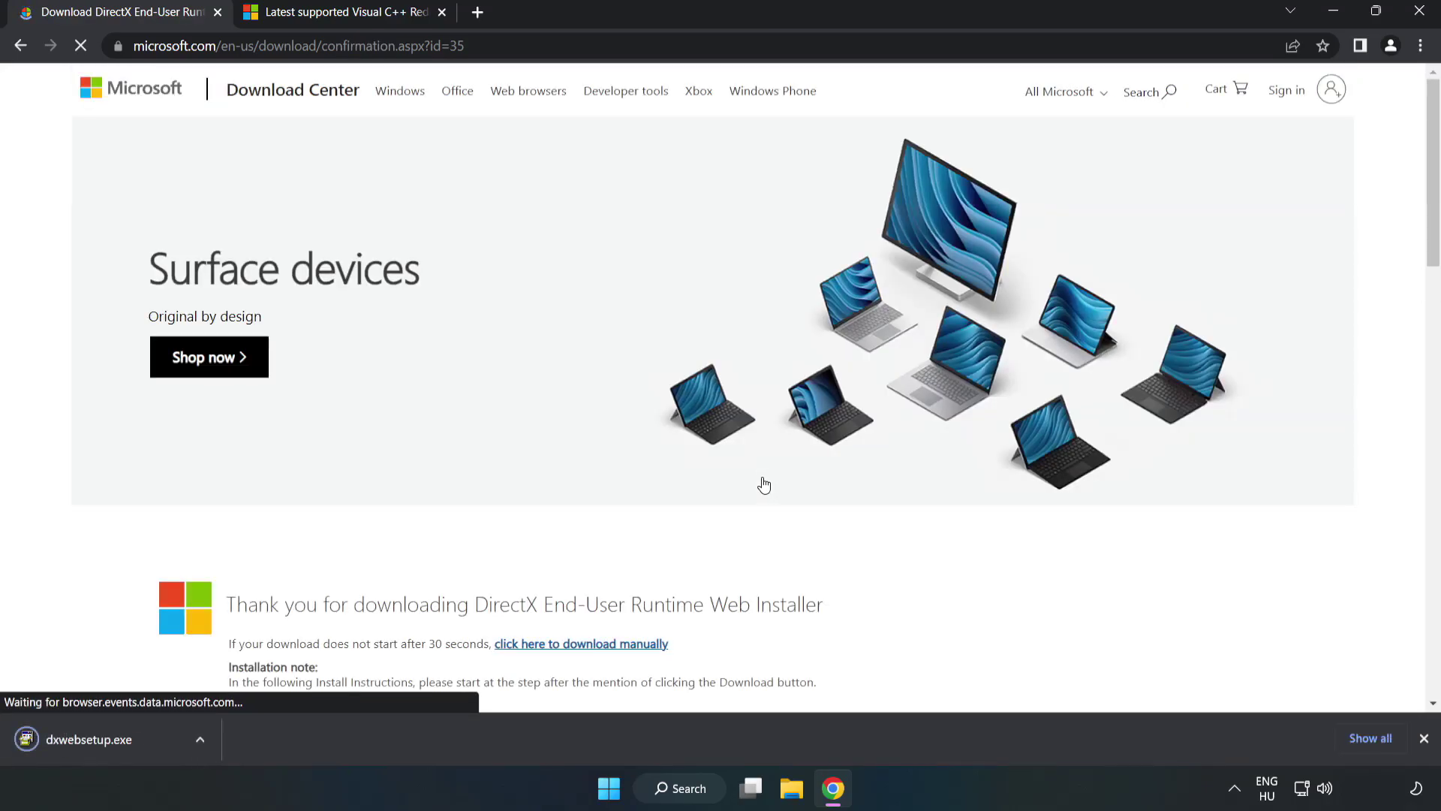
# Step: Run dxwebsetup.exe, accept the license, decline the Bing Bar, and finish DirectX setup
pyautogui.click(106, 740)
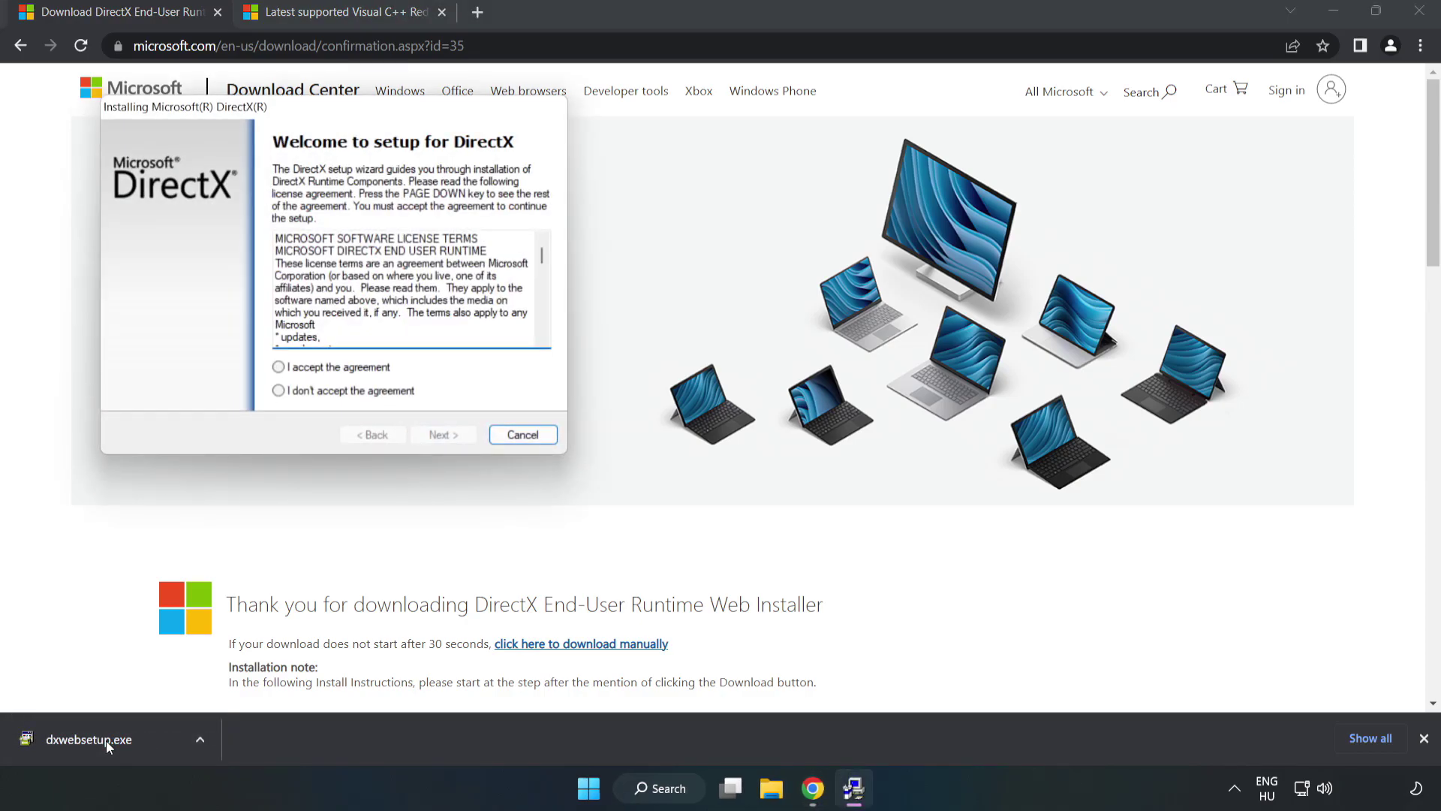
pyautogui.moveTo(328, 117); pyautogui.dragTo(701, 242)
pyautogui.moveTo(917, 382); pyautogui.dragTo(904, 458)
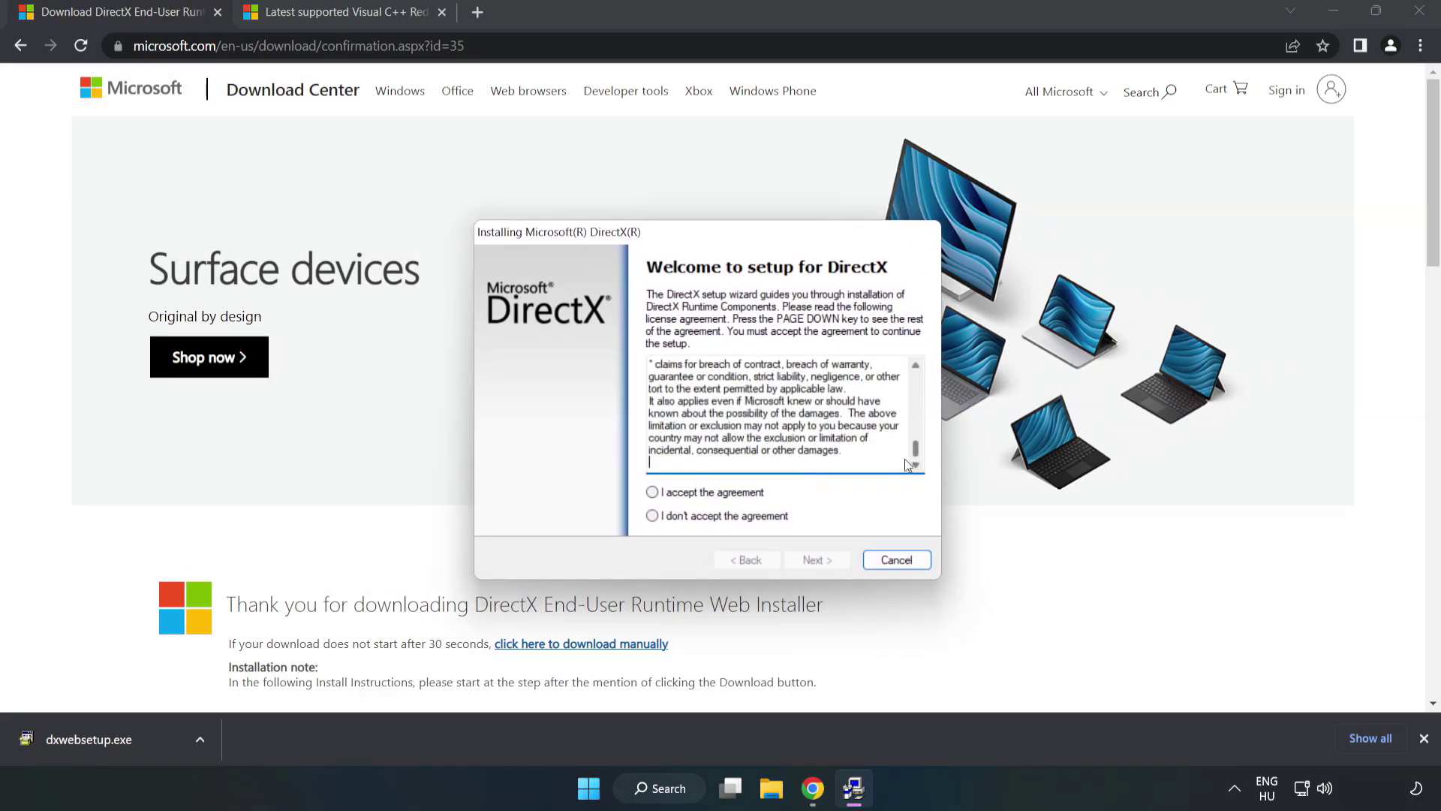
pyautogui.click(665, 494)
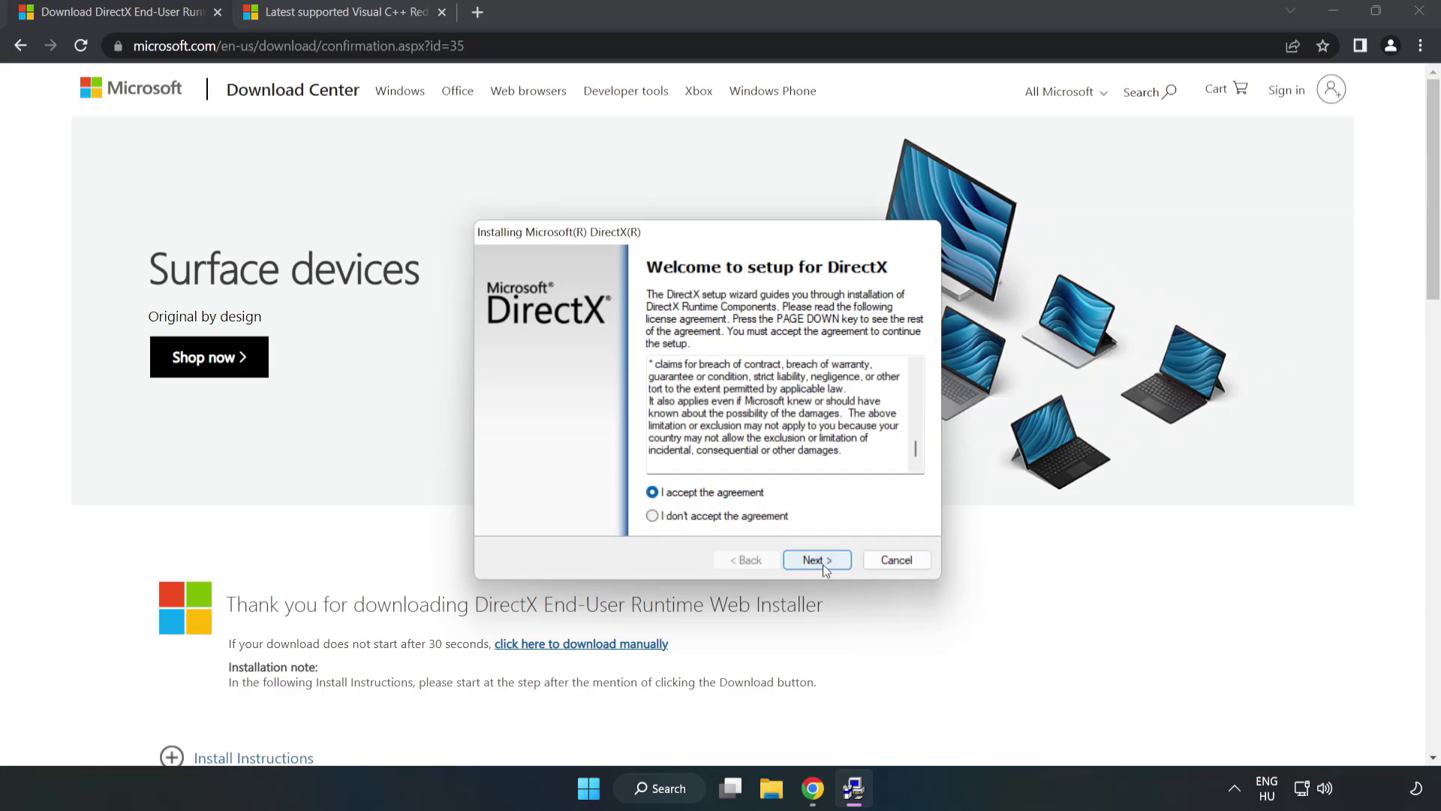
pyautogui.click(819, 560)
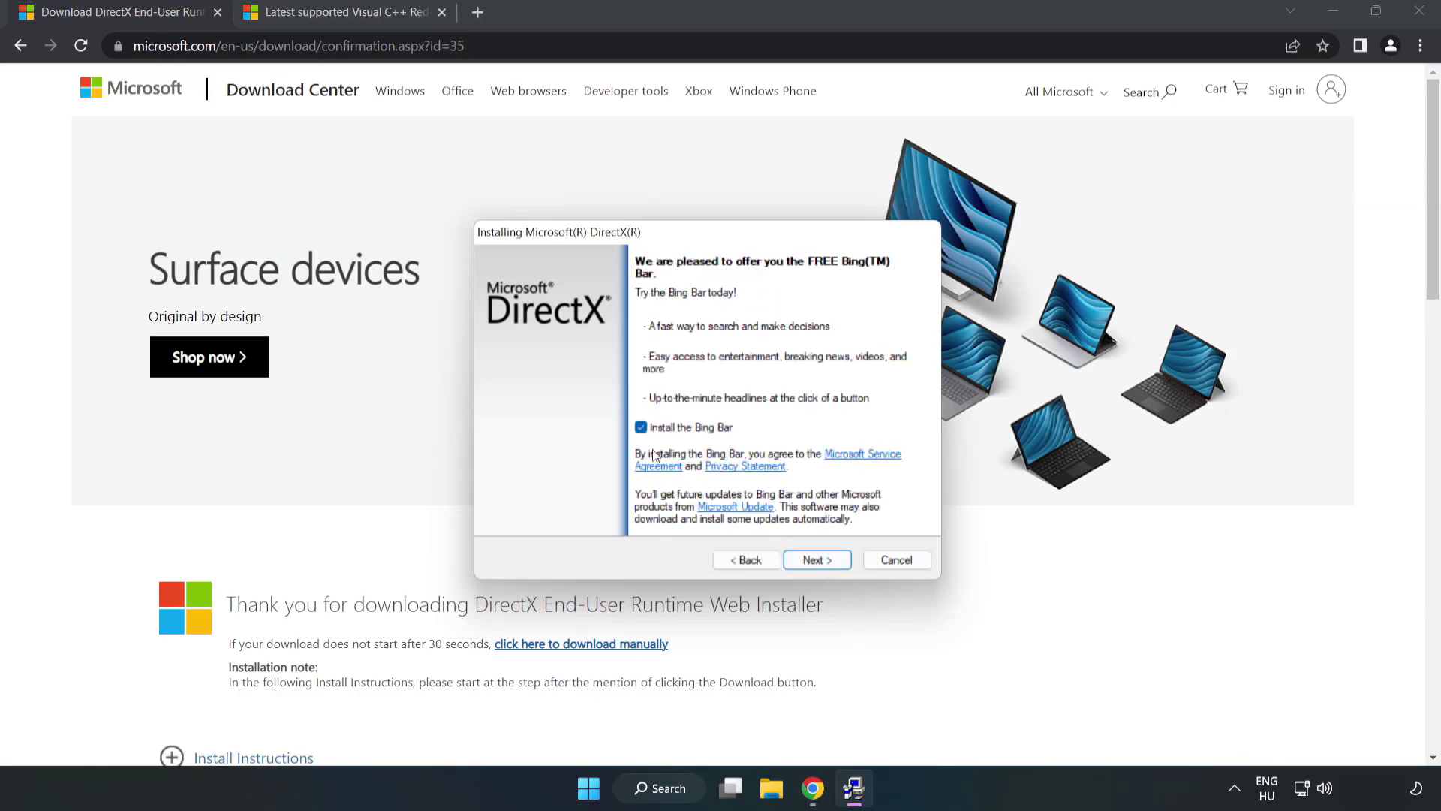
pyautogui.click(641, 428)
pyautogui.click(829, 563)
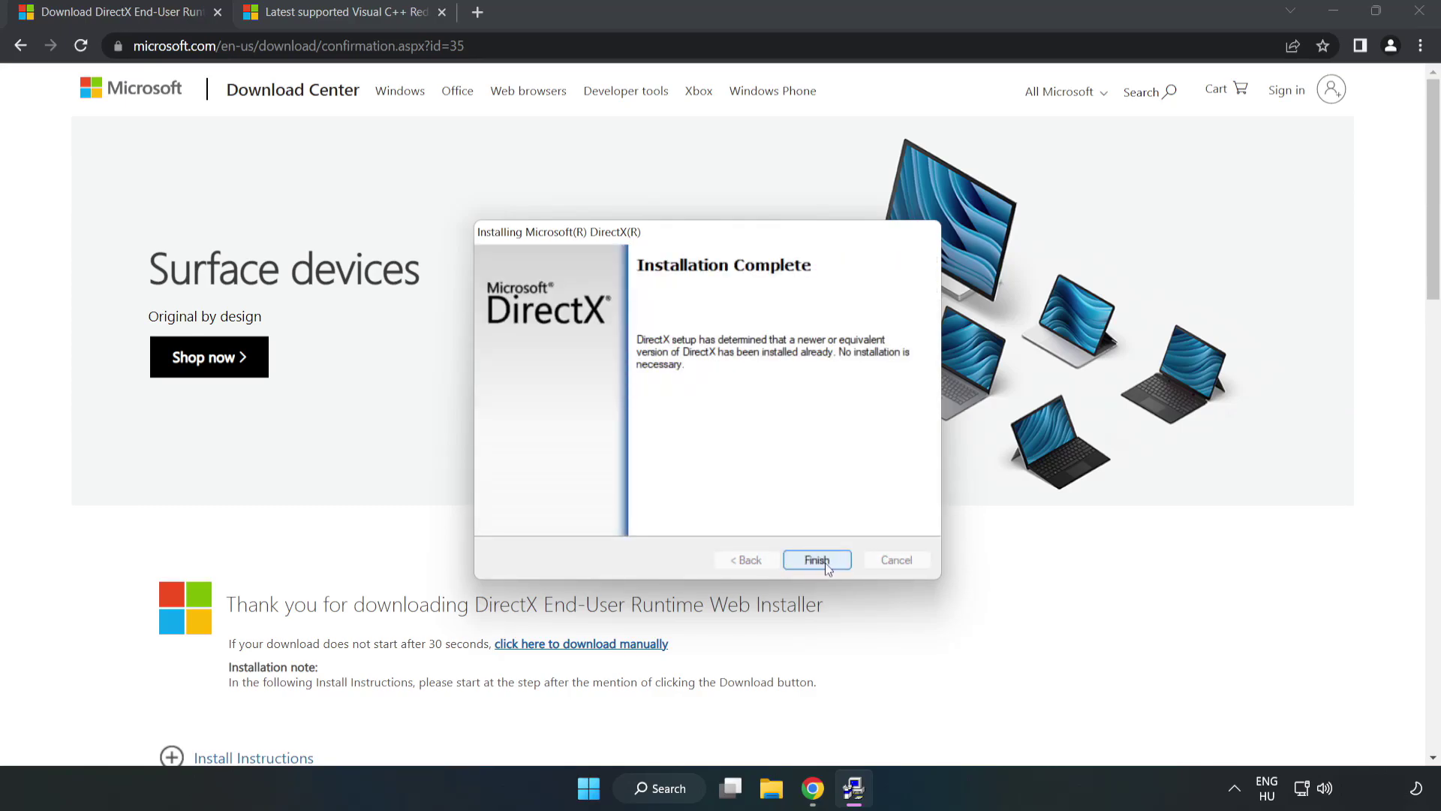
pyautogui.click(818, 561)
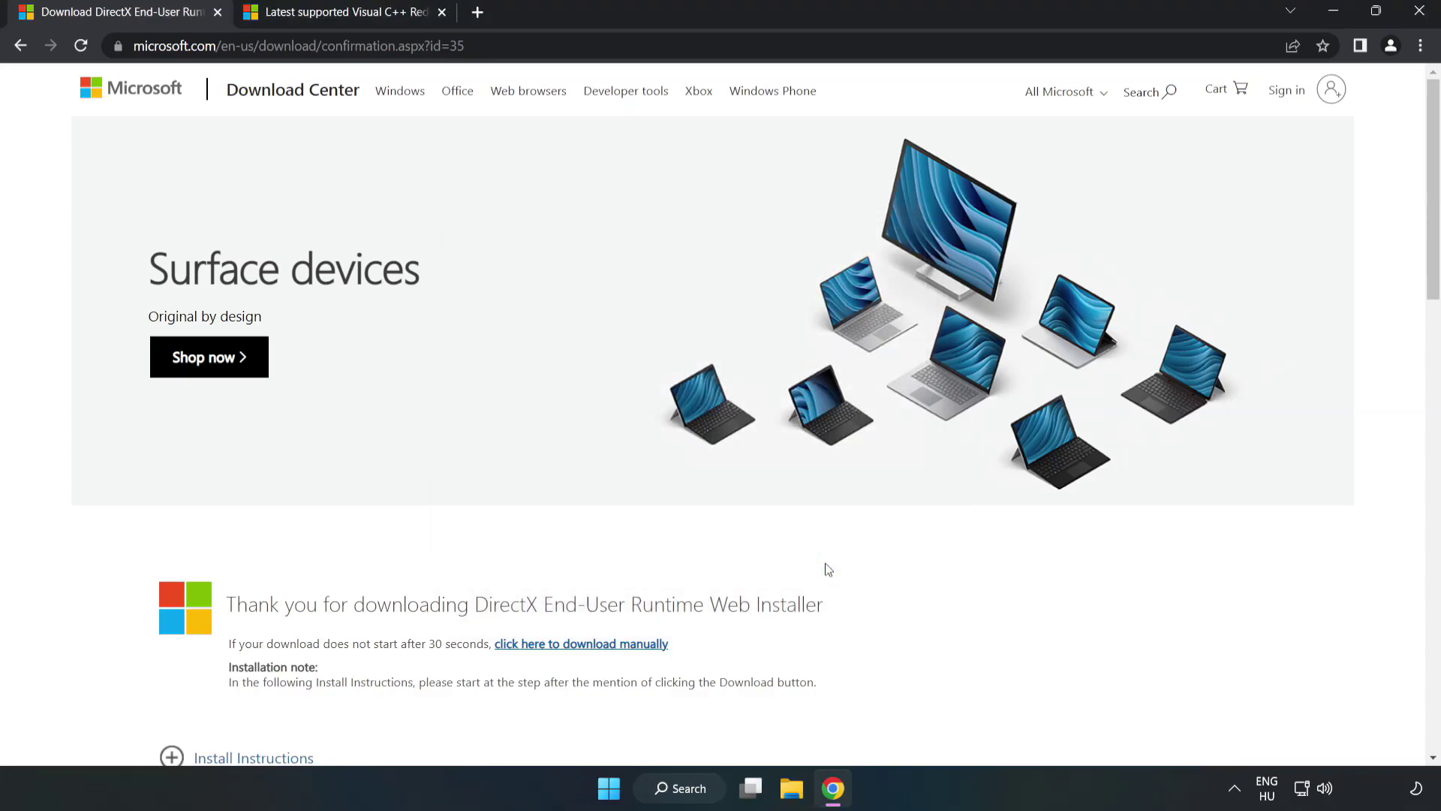
# Step: Switch to the Visual C++ Redistributable page and scroll to the Visual Studio 2015-2022 table
pyautogui.click(216, 17)
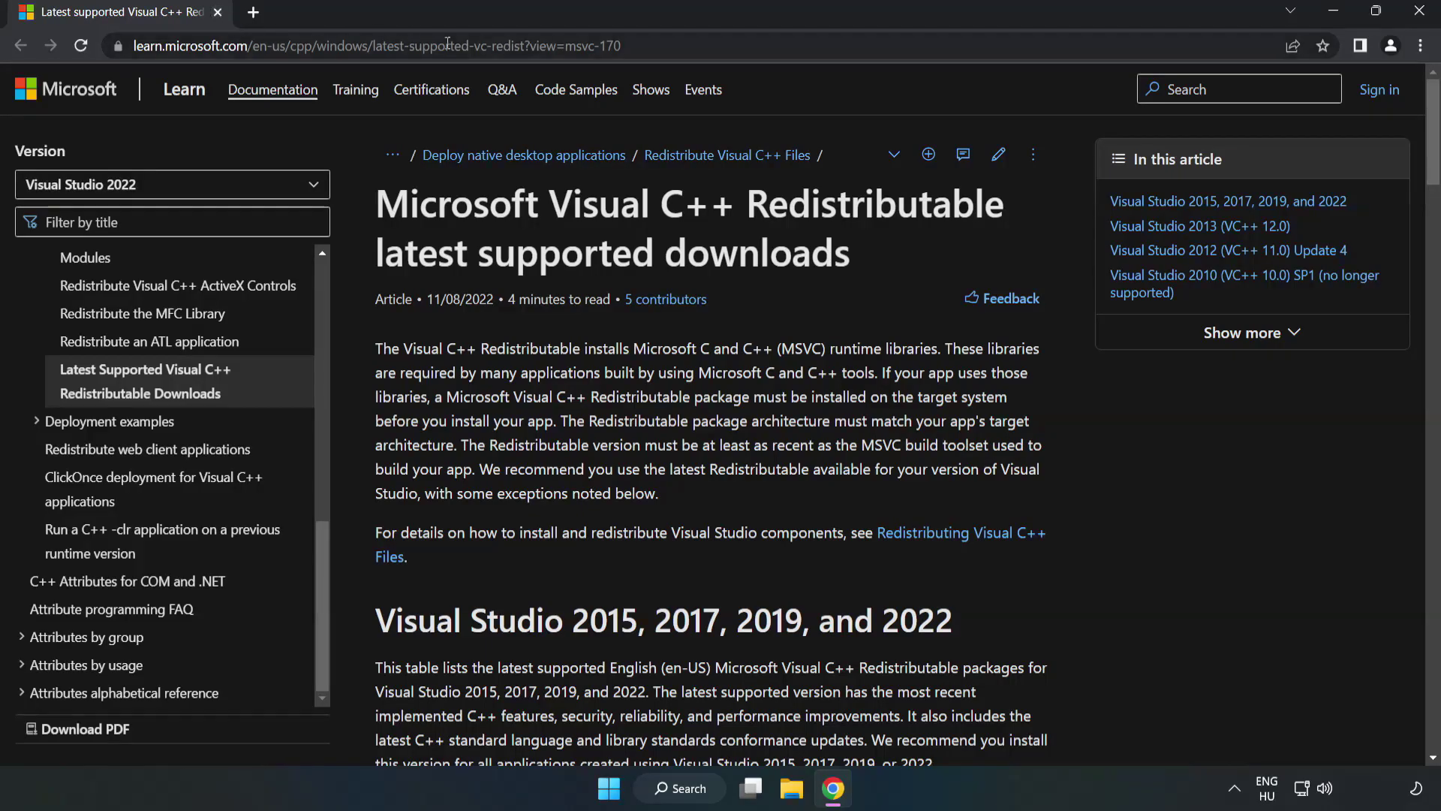
pyautogui.click(570, 46)
pyautogui.moveTo(622, 46); pyautogui.dragTo(521, 46)
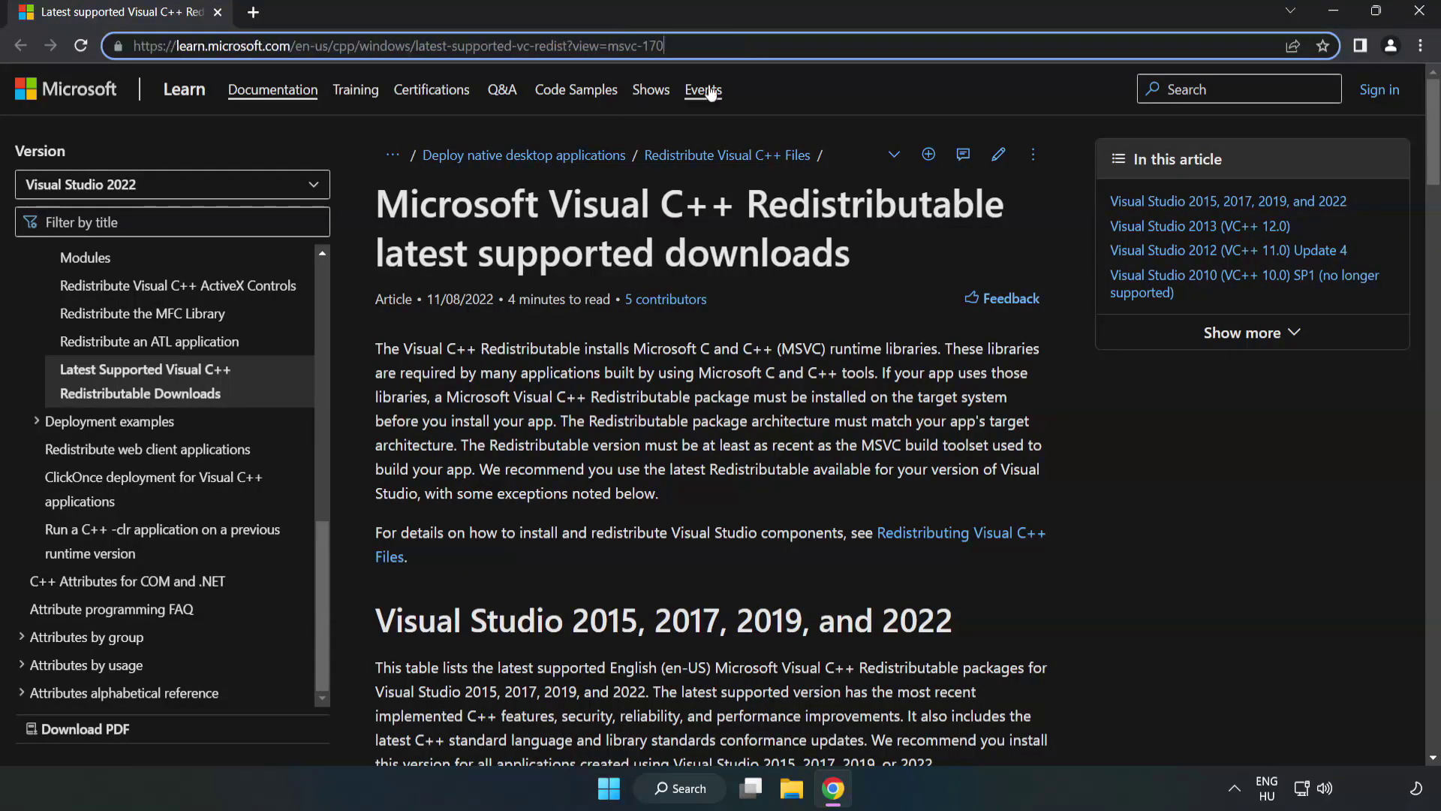
pyautogui.click(575, 268)
pyautogui.scroll(-6, 575, 268)
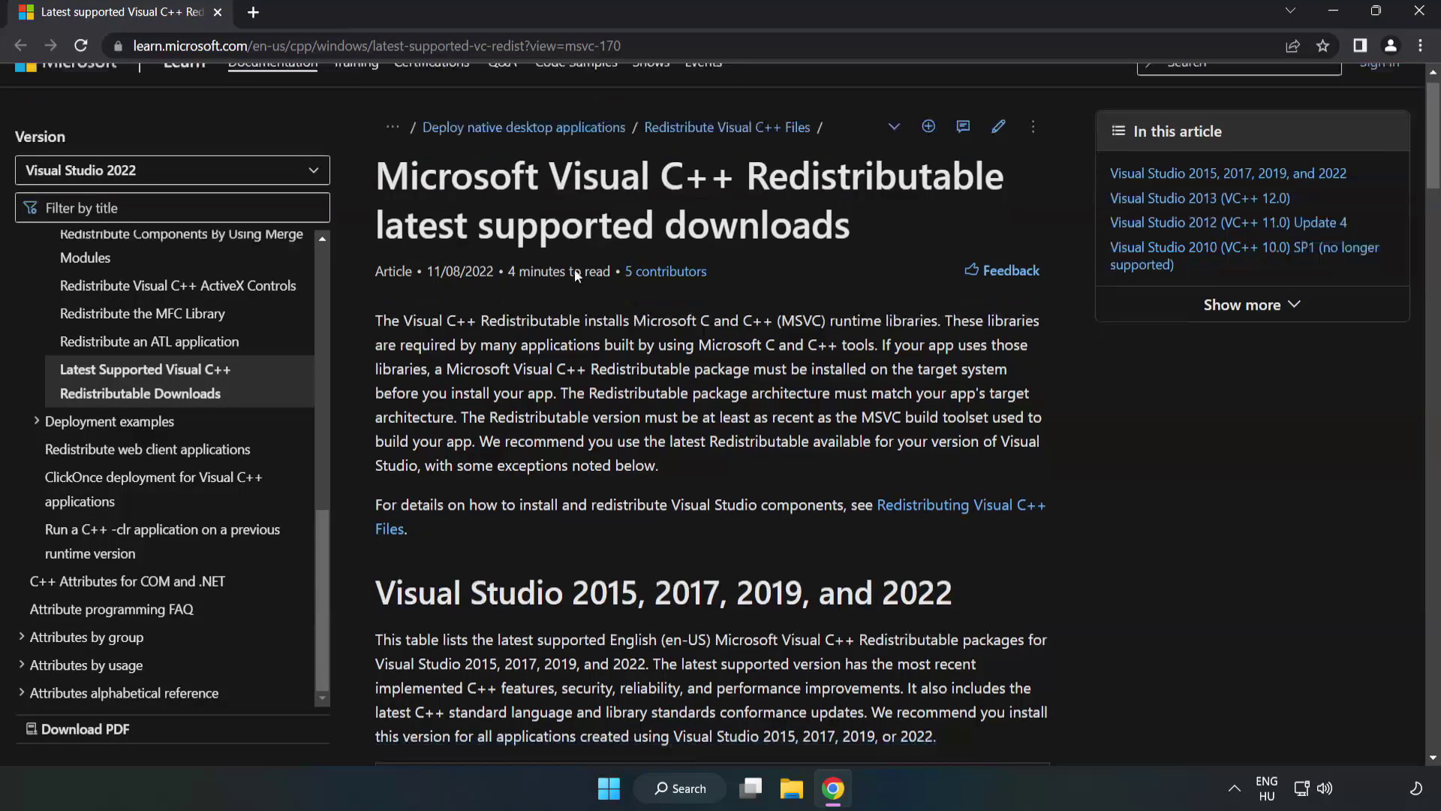
pyautogui.scroll(-1, 581, 282)
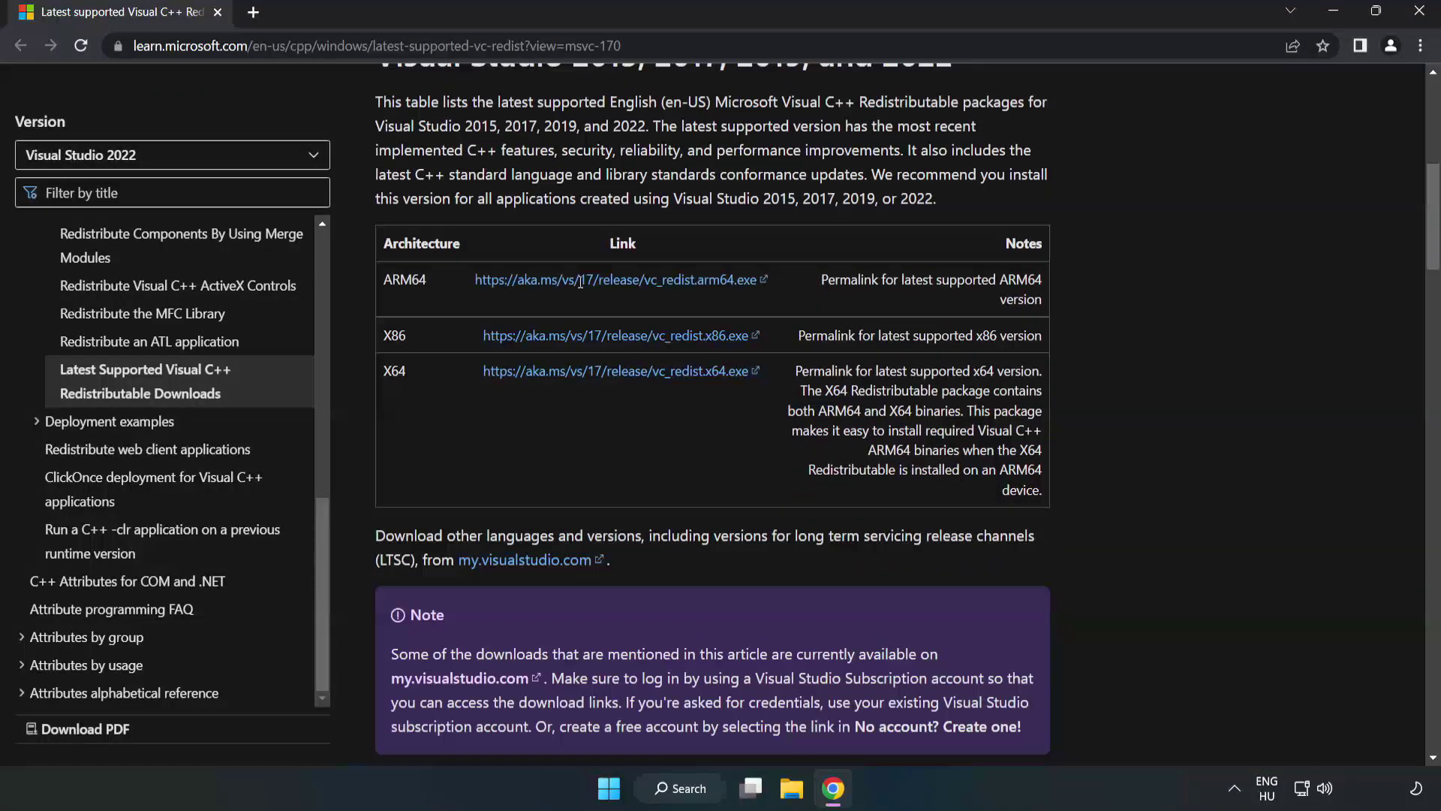
pyautogui.scroll(1, 581, 283)
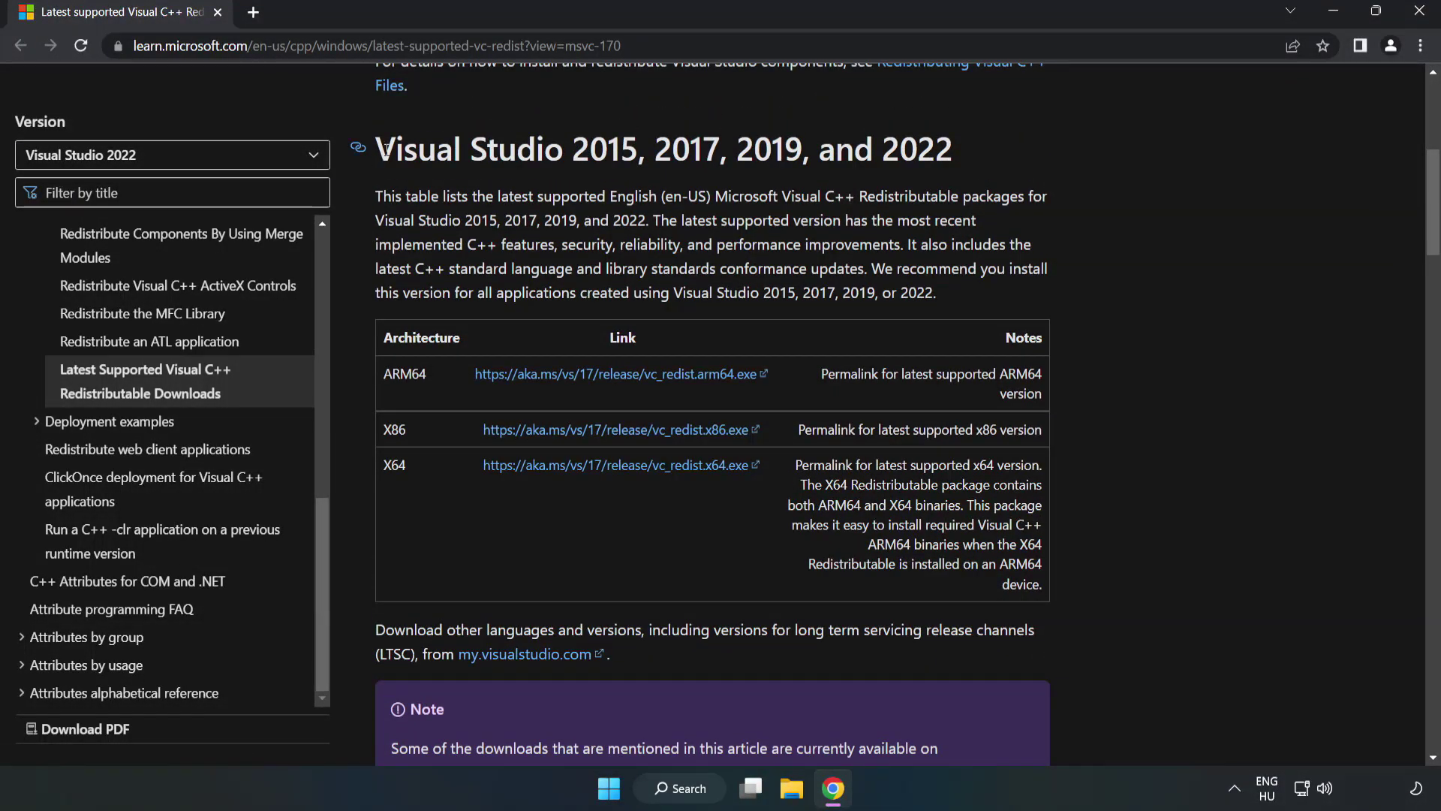
pyautogui.moveTo(385, 147); pyautogui.dragTo(954, 154)
pyautogui.click(893, 189)
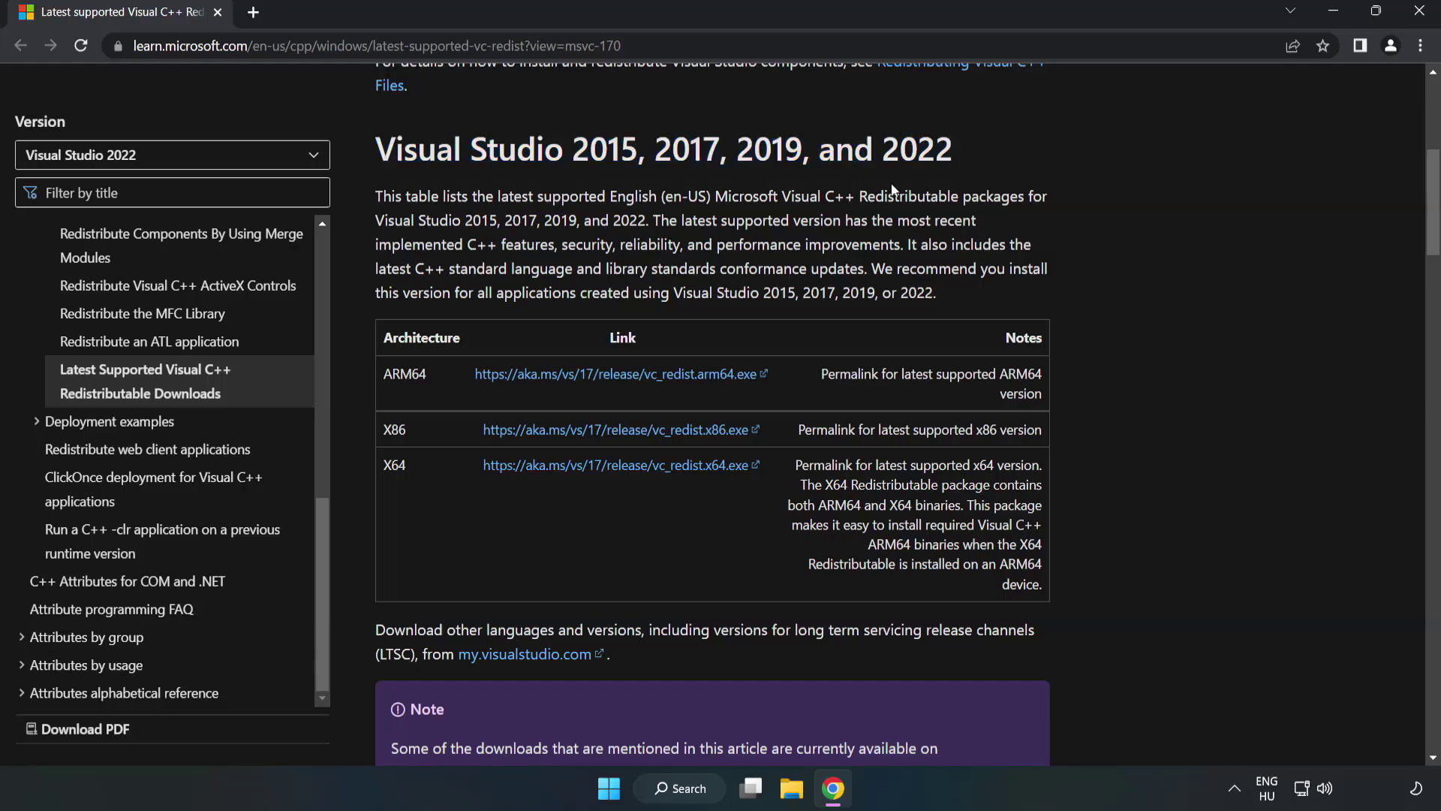
# Step: Download the ARM64, x86 and x64 vc_redist installers
pyautogui.click(590, 372)
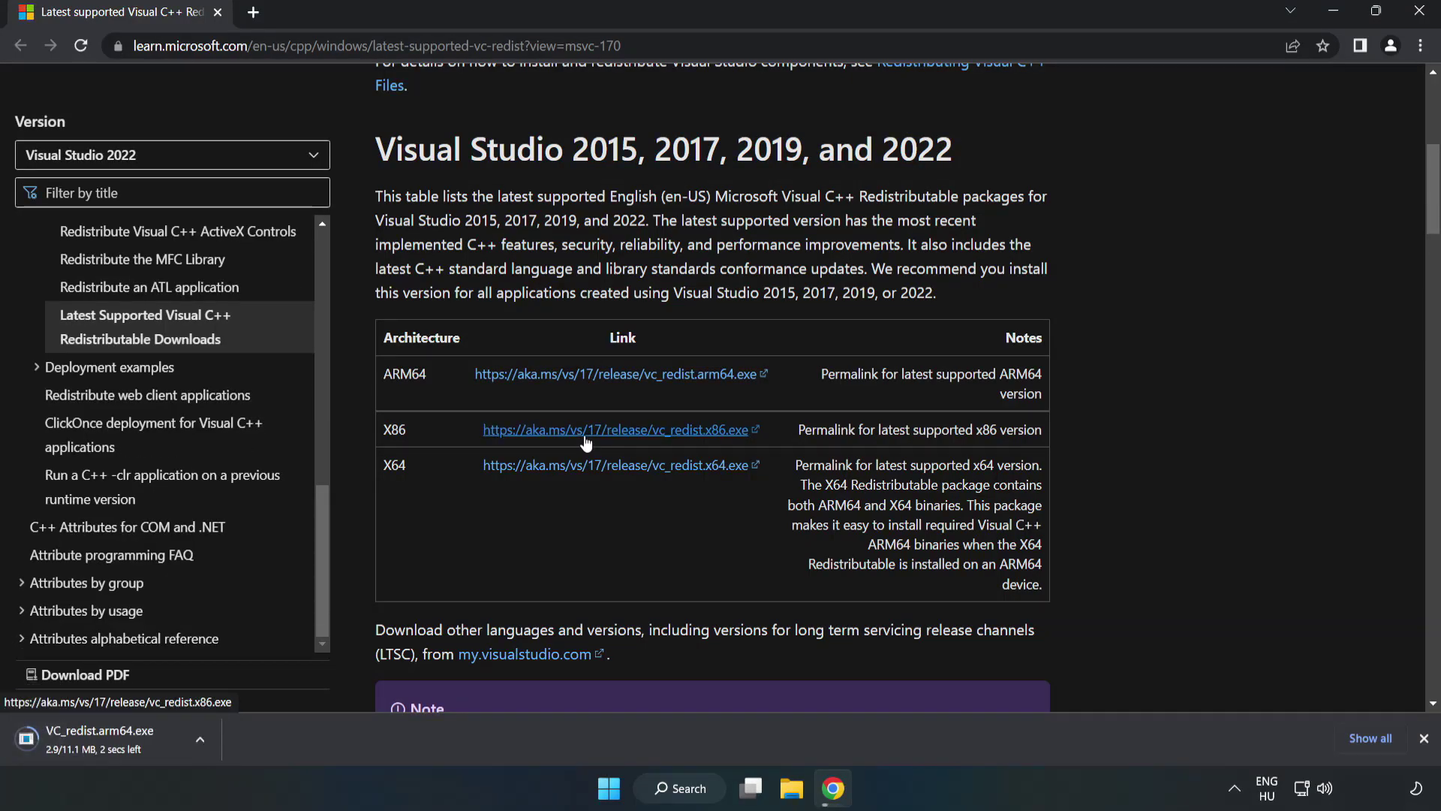
pyautogui.click(587, 431)
pyautogui.click(606, 466)
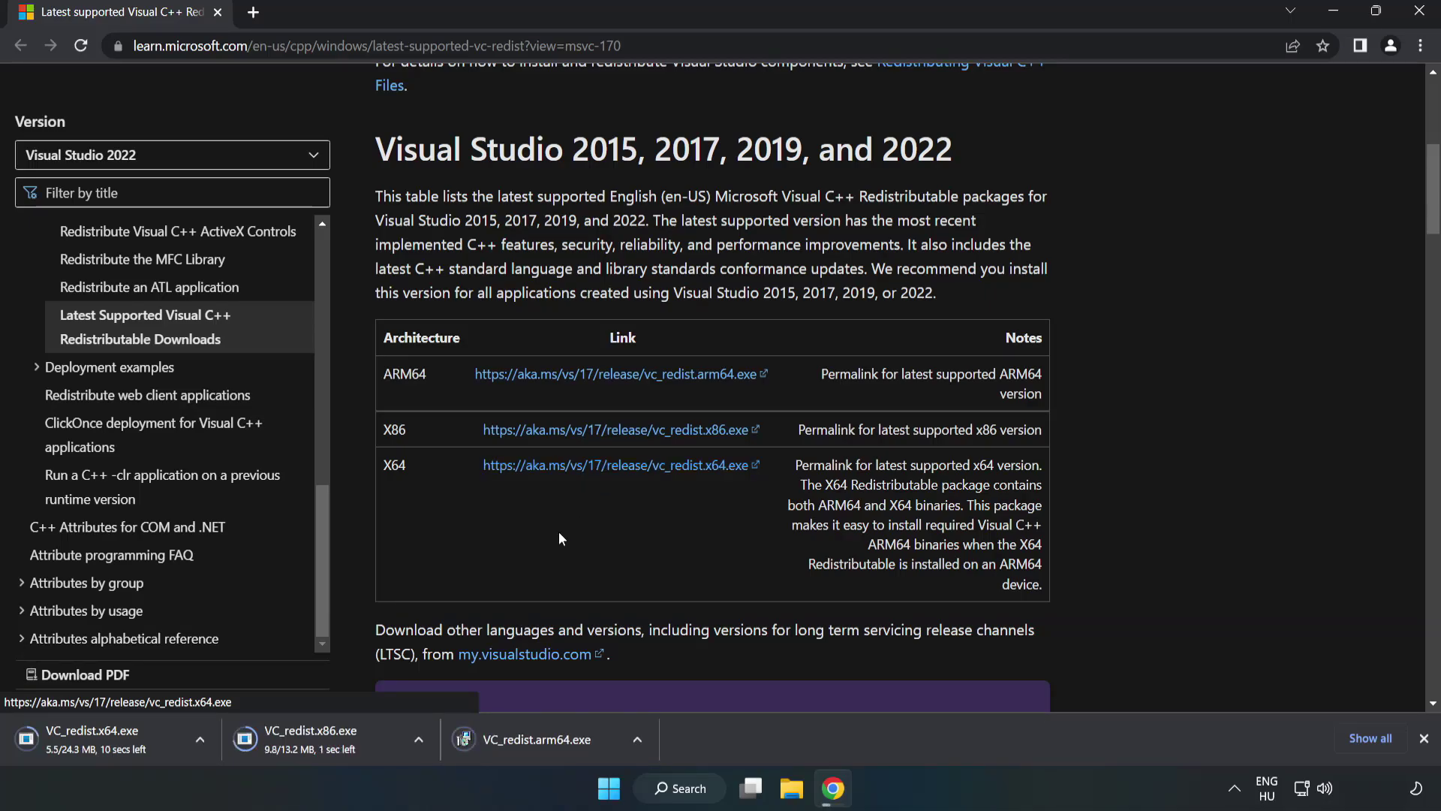
# Step: Try installing VC_redist.arm64.exe and dismiss the unsupported-processor failure
pyautogui.click(550, 740)
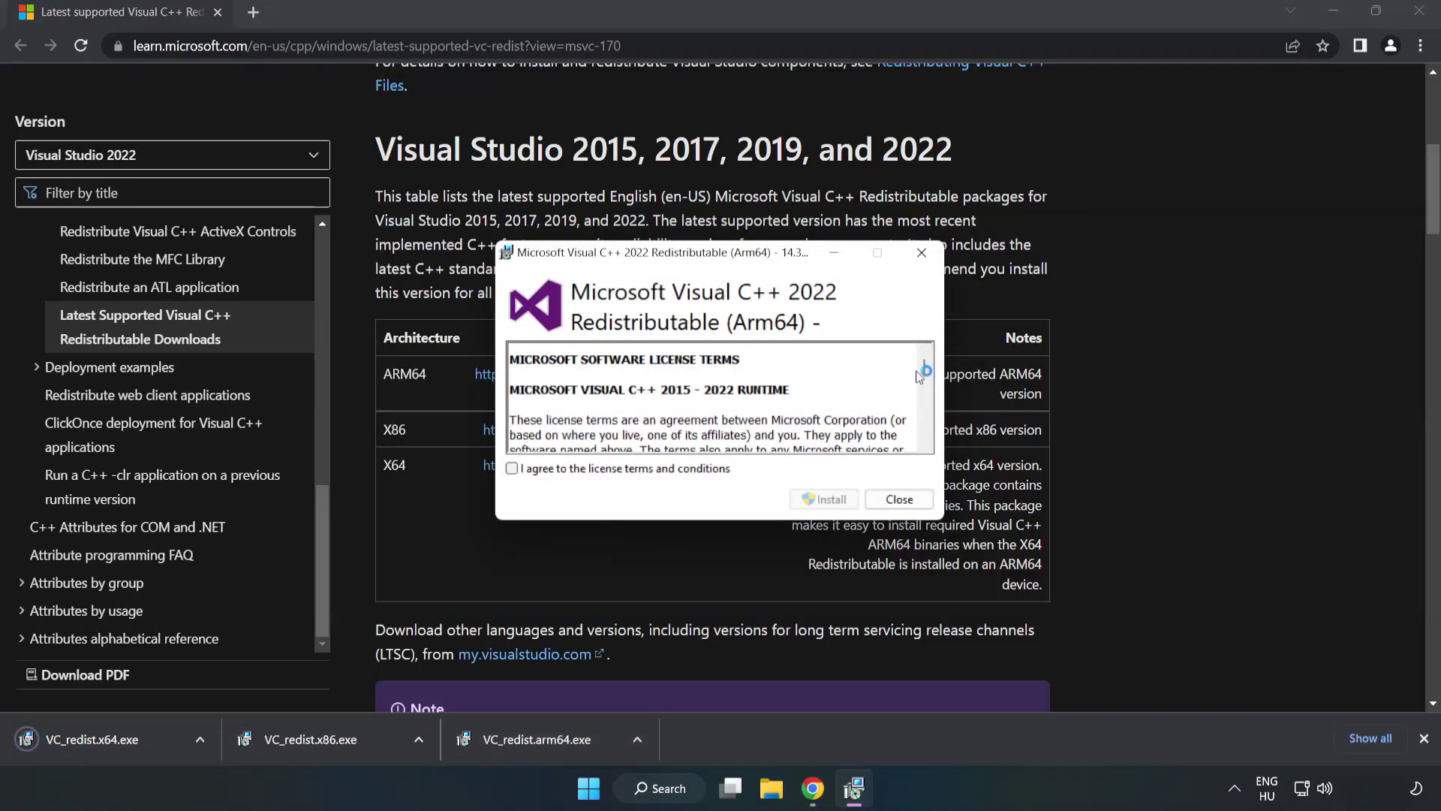
pyautogui.moveTo(923, 366); pyautogui.dragTo(926, 443)
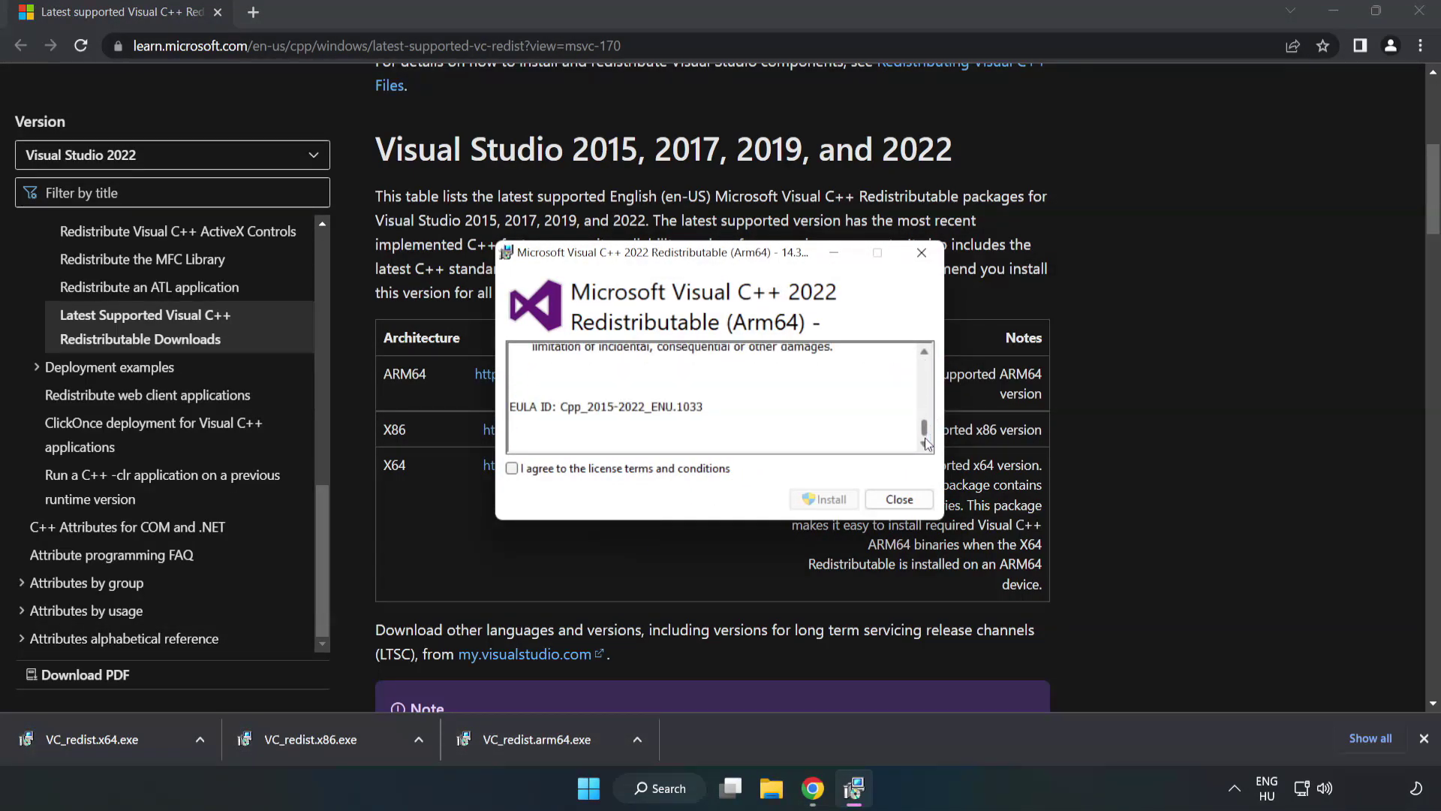
pyautogui.click(512, 468)
pyautogui.click(825, 499)
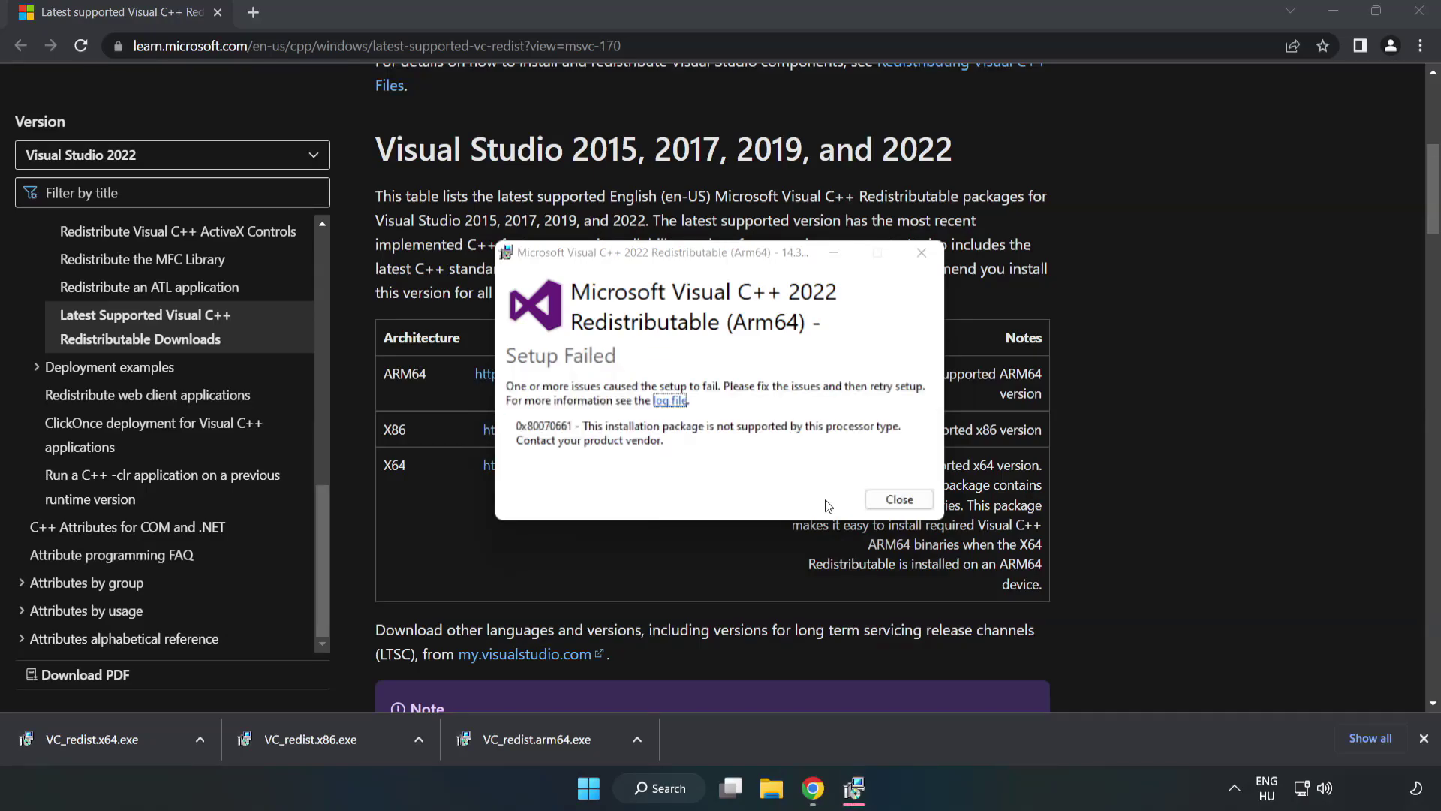
pyautogui.click(899, 499)
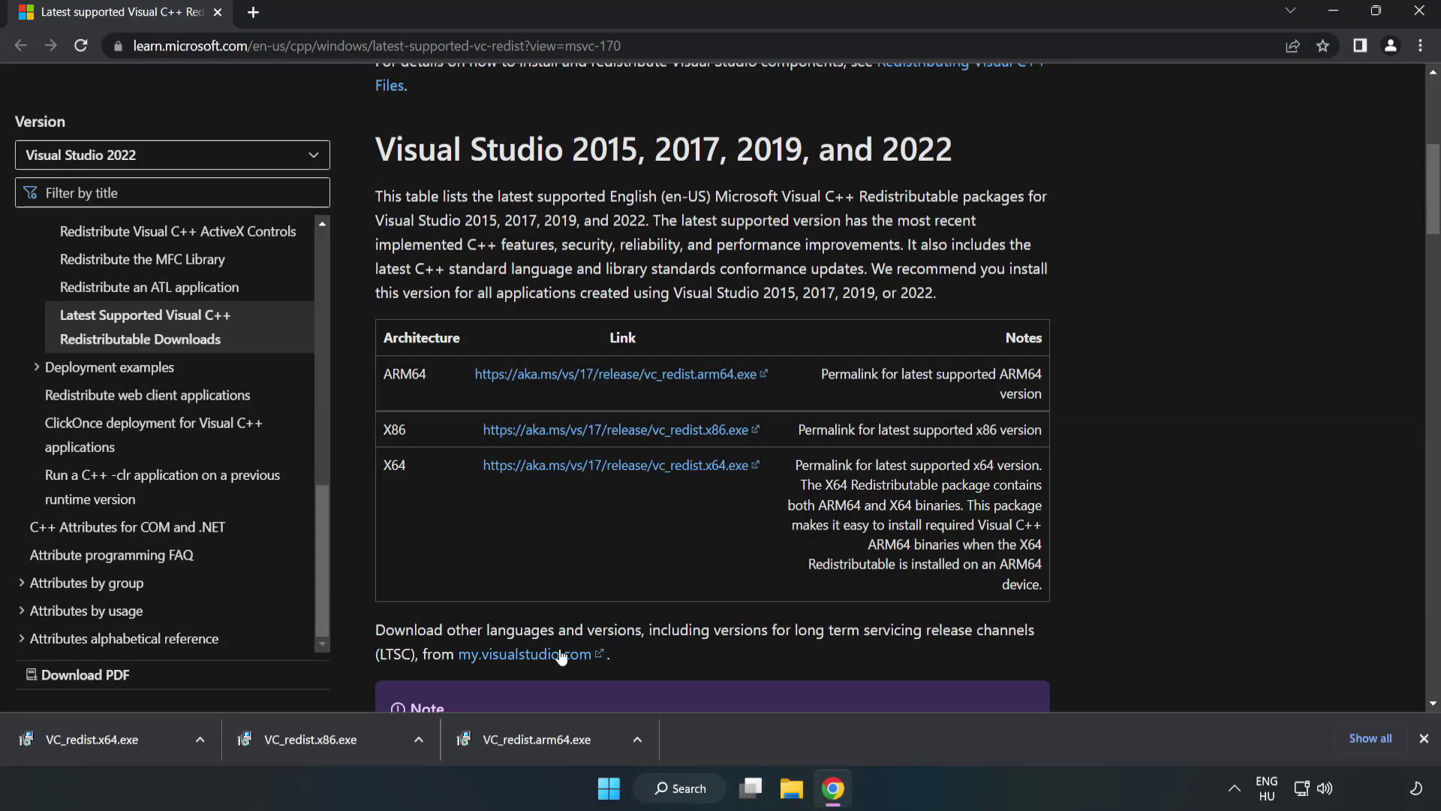
# Step: Install the x86 Visual C++ Redistributable 14.34.31931 and close its installer
pyautogui.click(318, 737)
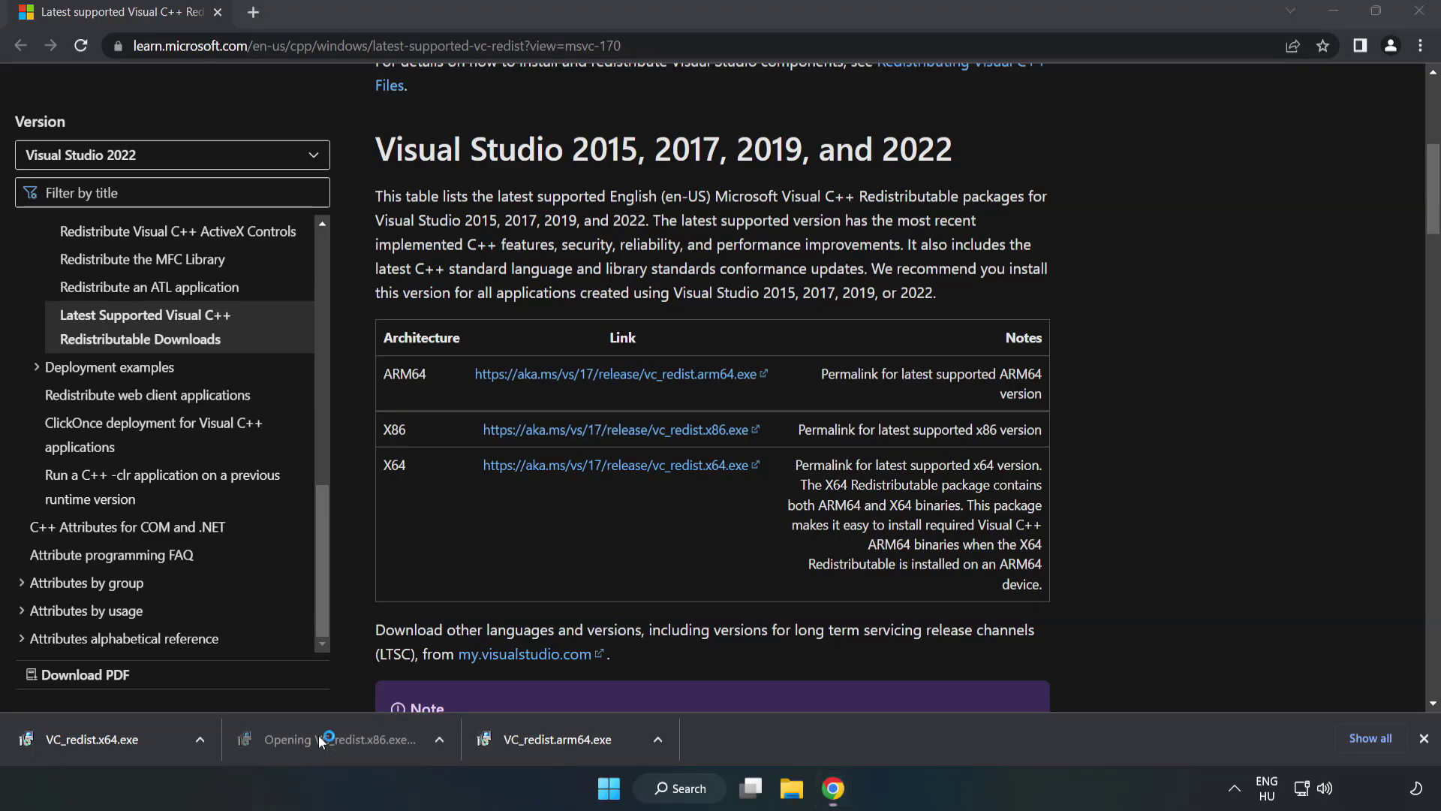
pyautogui.moveTo(920, 368); pyautogui.dragTo(923, 445)
pyautogui.click(512, 468)
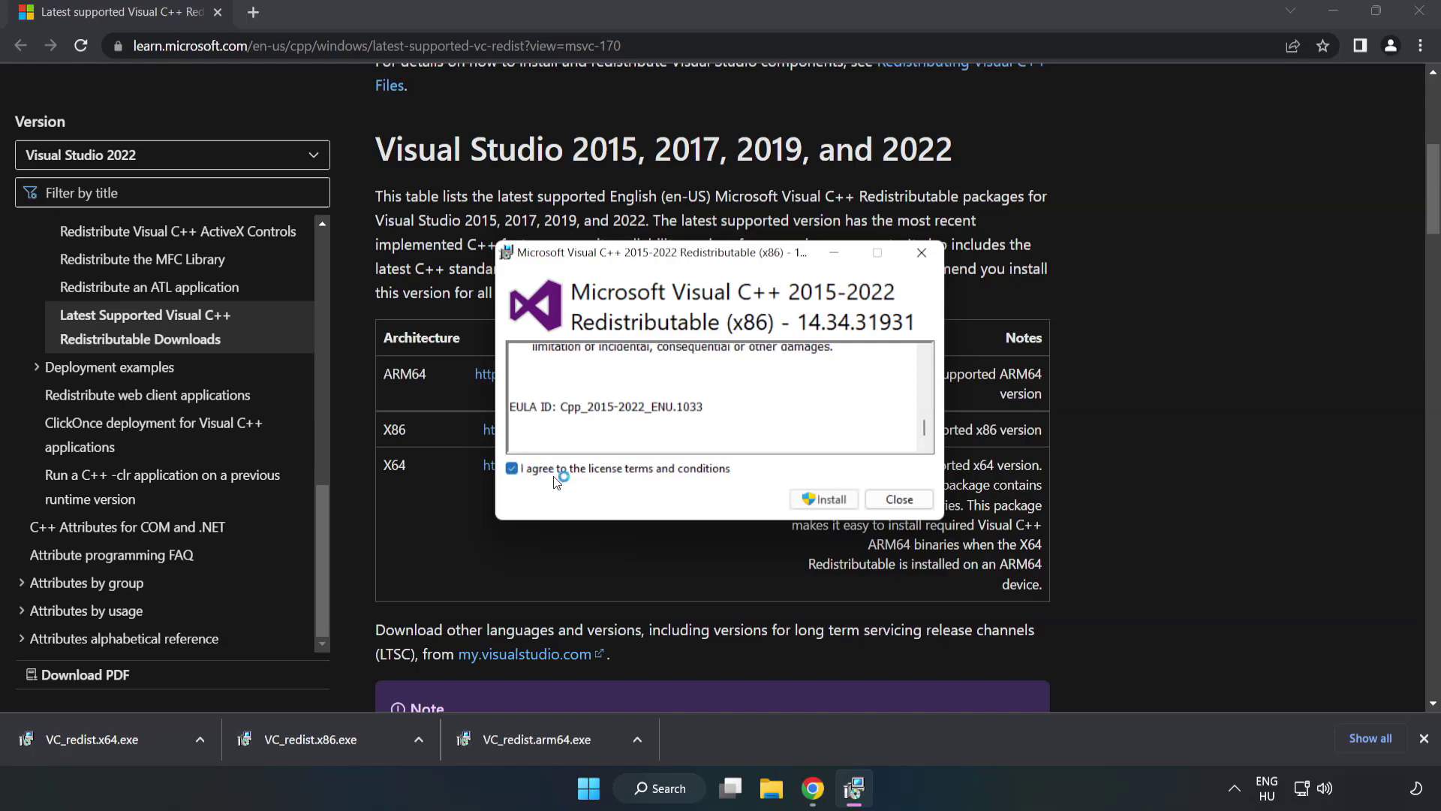
pyautogui.click(818, 500)
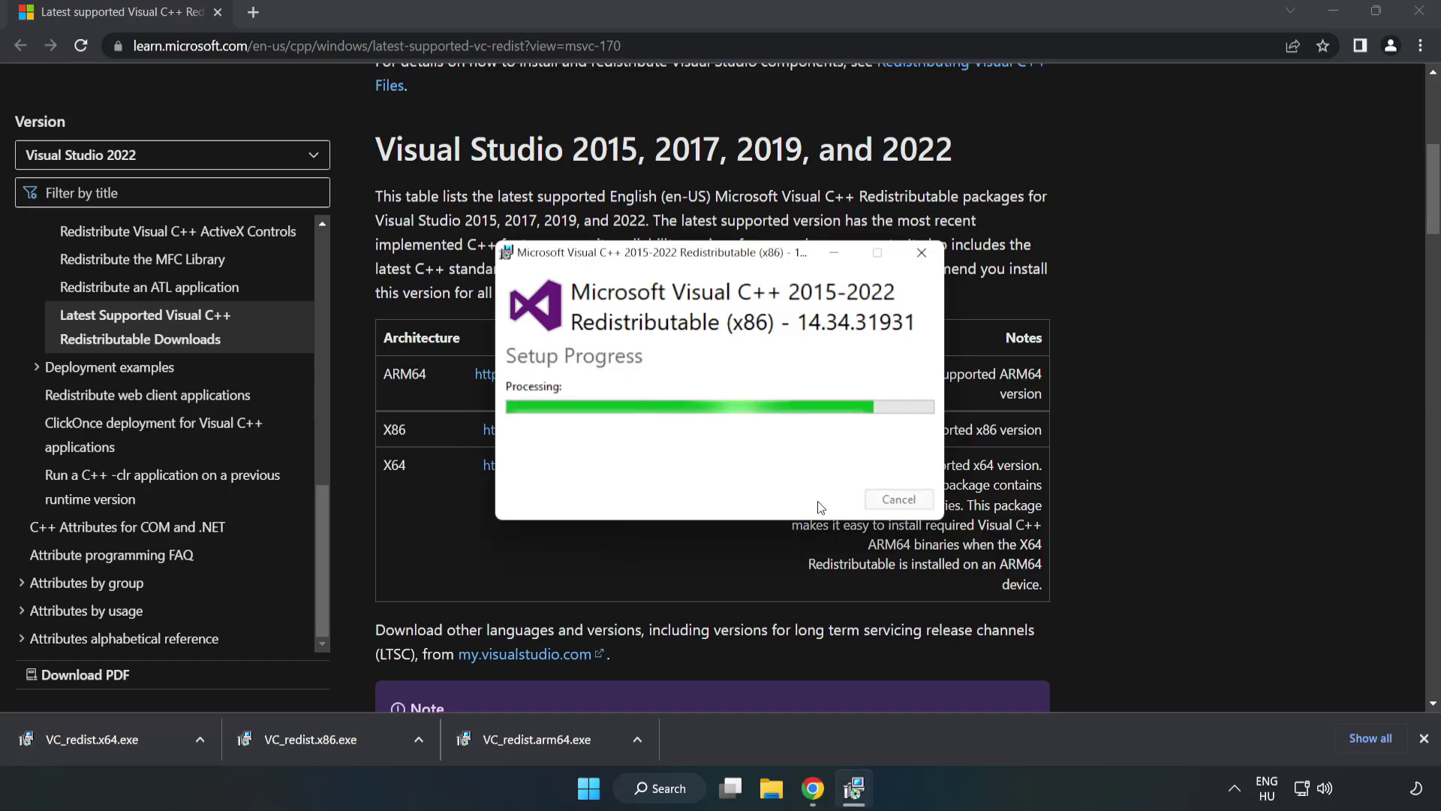
pyautogui.click(900, 499)
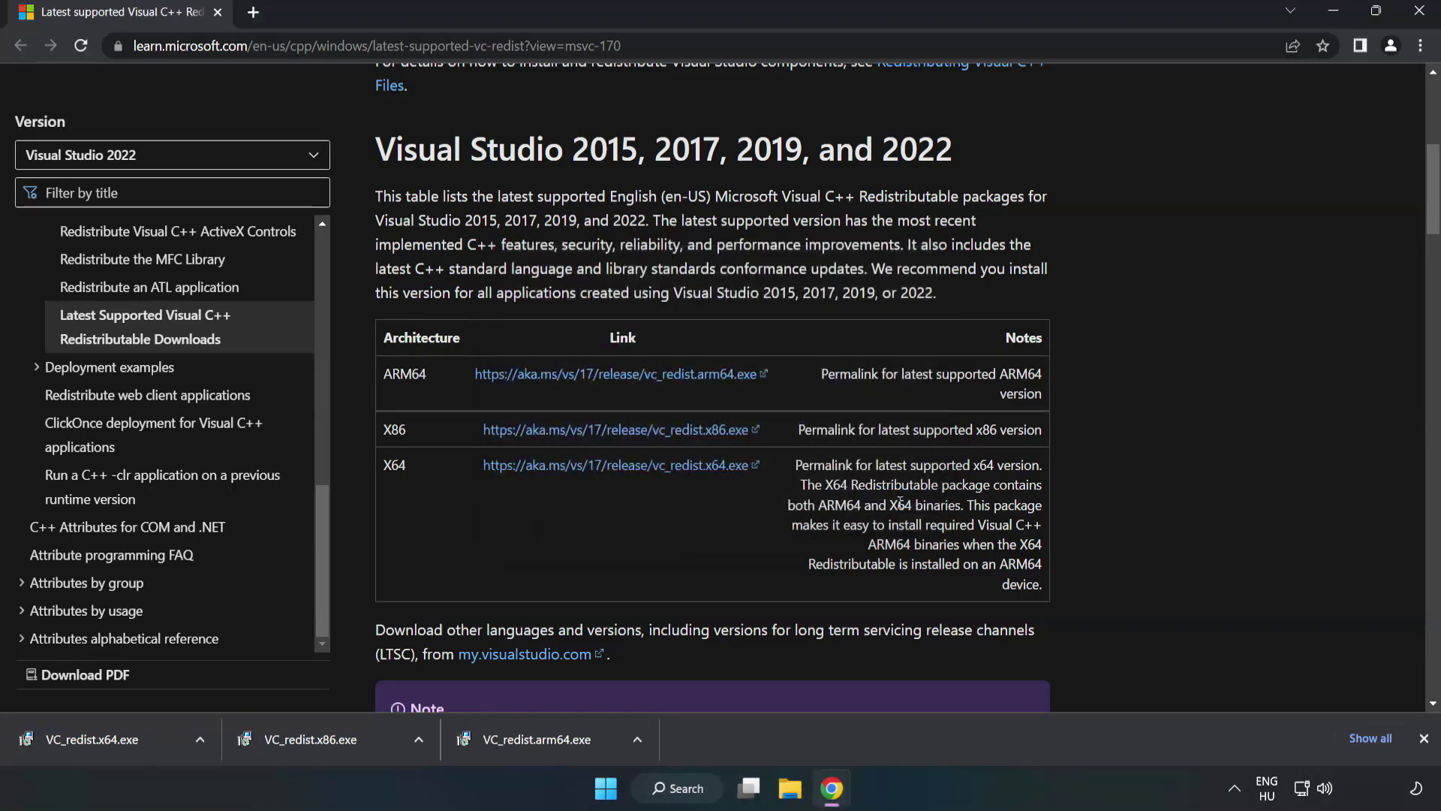
# Step: Run VC_redist.x64.exe, accept the terms, install 14.34.31931, and close the installer
pyautogui.click(78, 735)
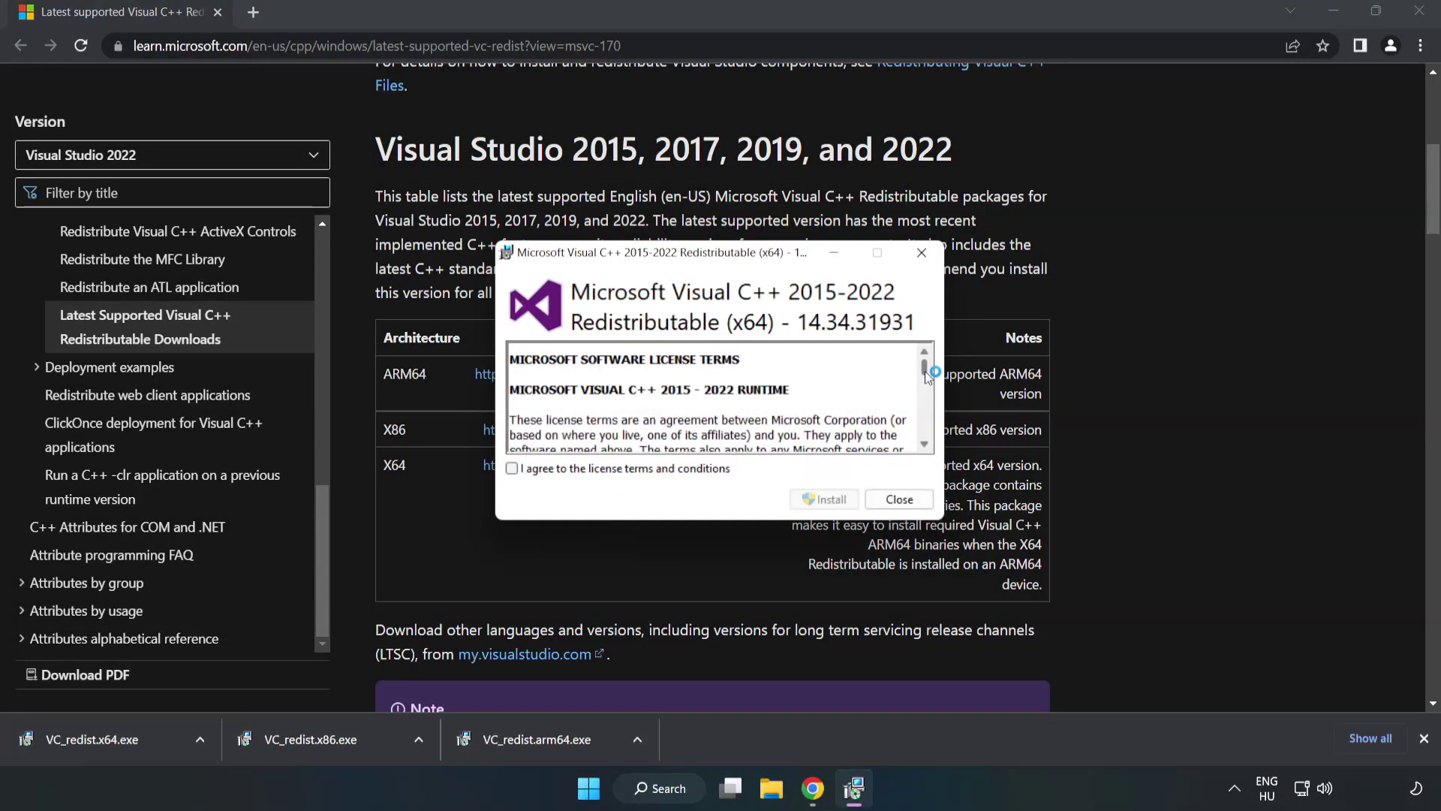
pyautogui.moveTo(925, 371); pyautogui.dragTo(926, 439)
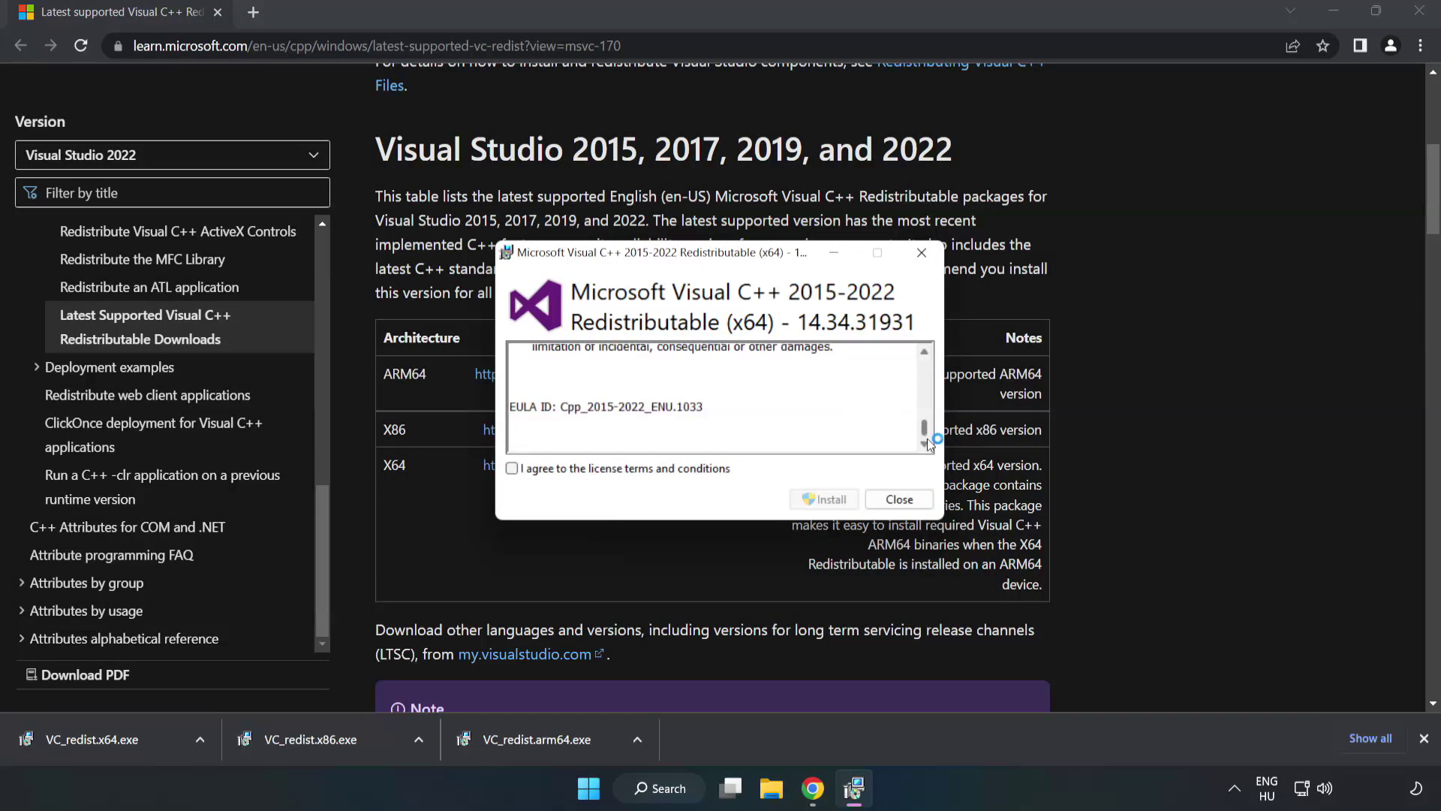
pyautogui.click(517, 469)
pyautogui.click(823, 499)
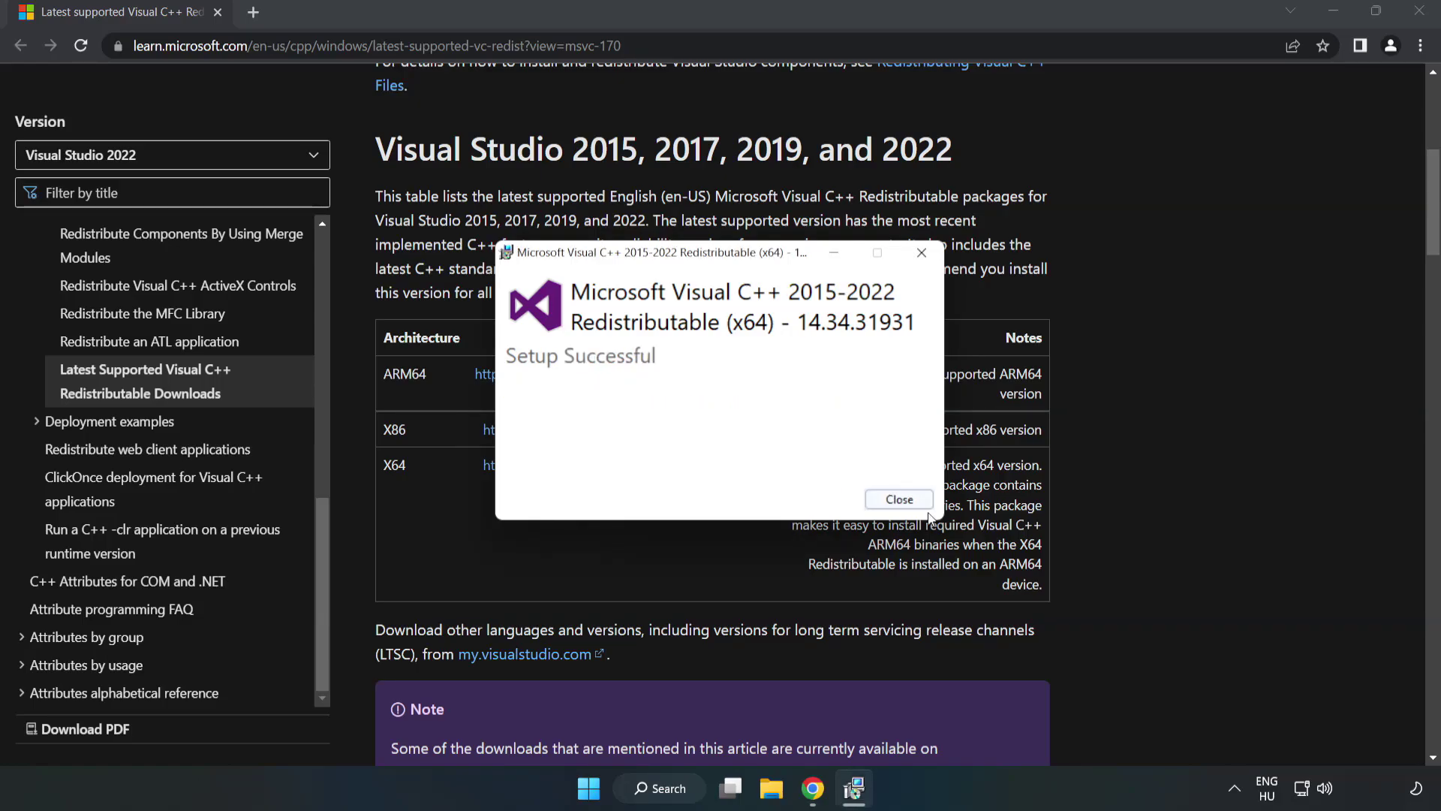
pyautogui.click(905, 502)
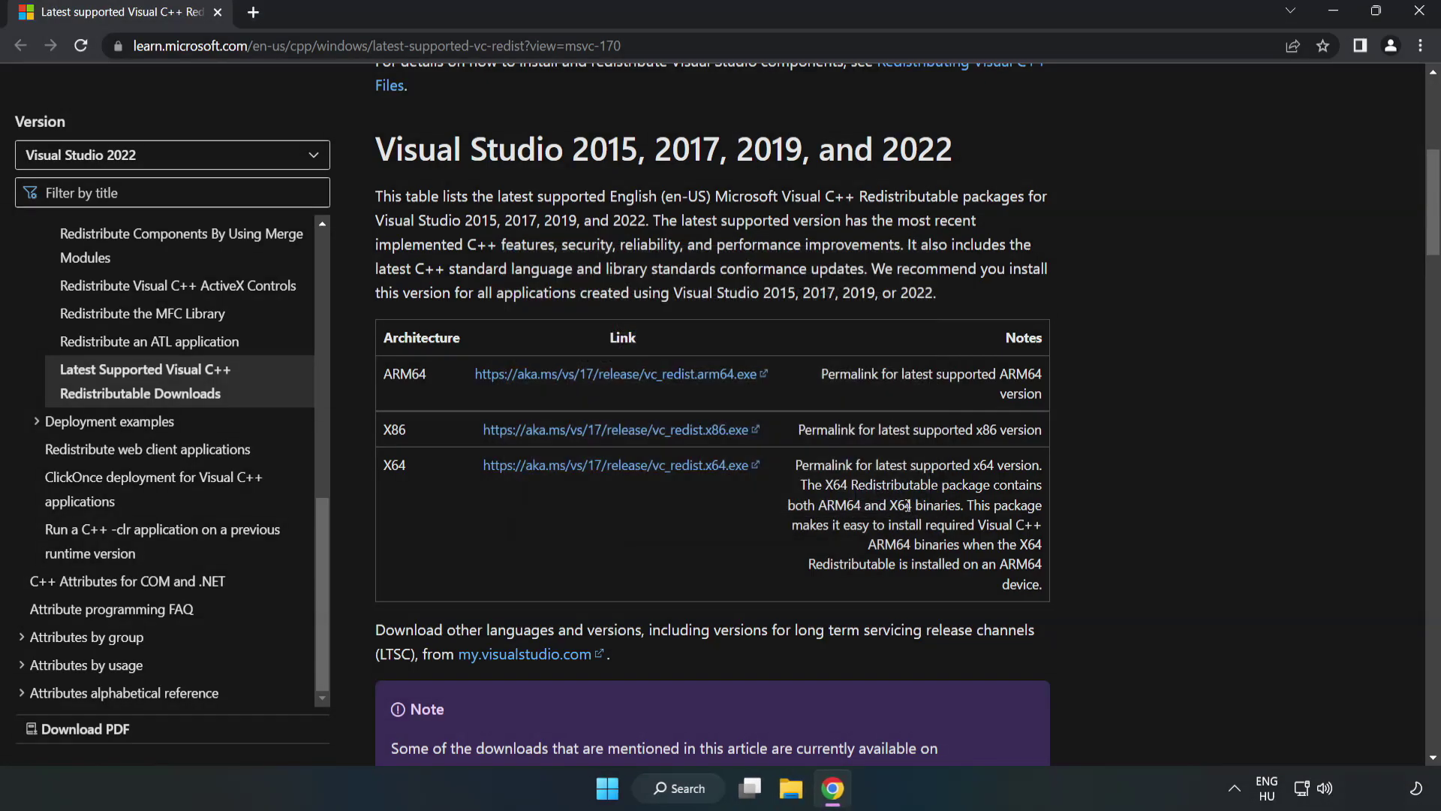
# Step: Close Chrome and launch Command Prompt as administrator from a Windows Search for cmd
pyautogui.click(1421, 14)
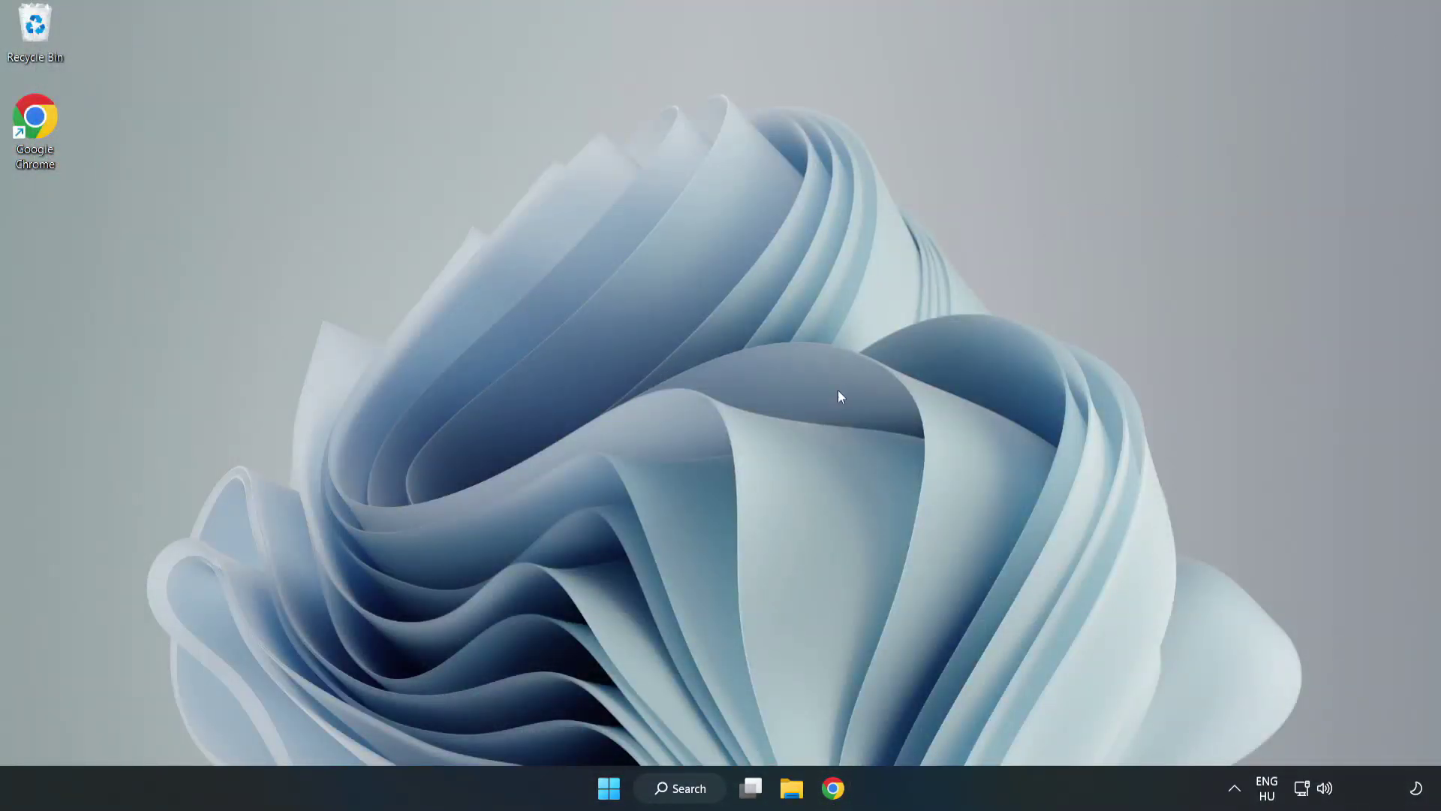
pyautogui.click(697, 790)
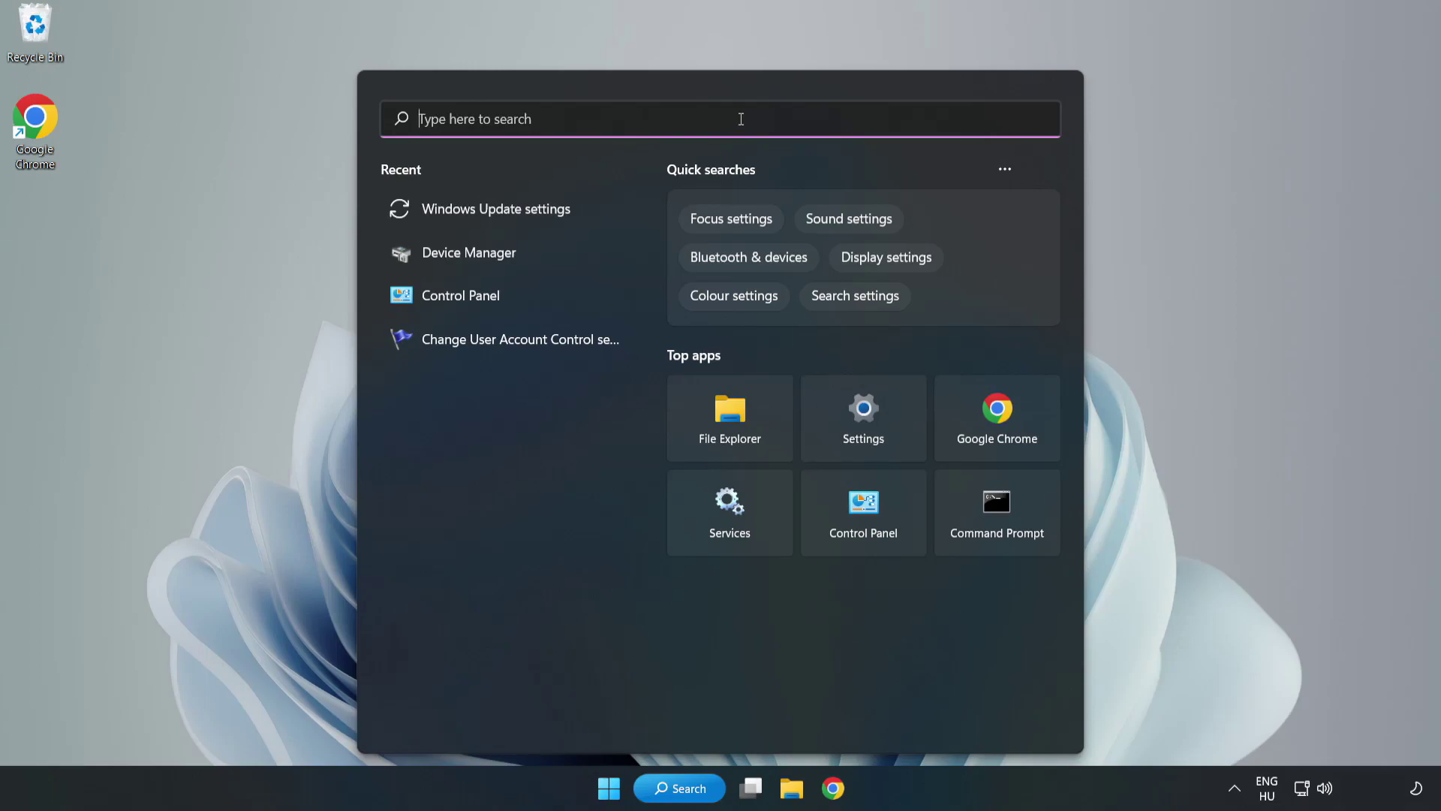
pyautogui.write('cmd')
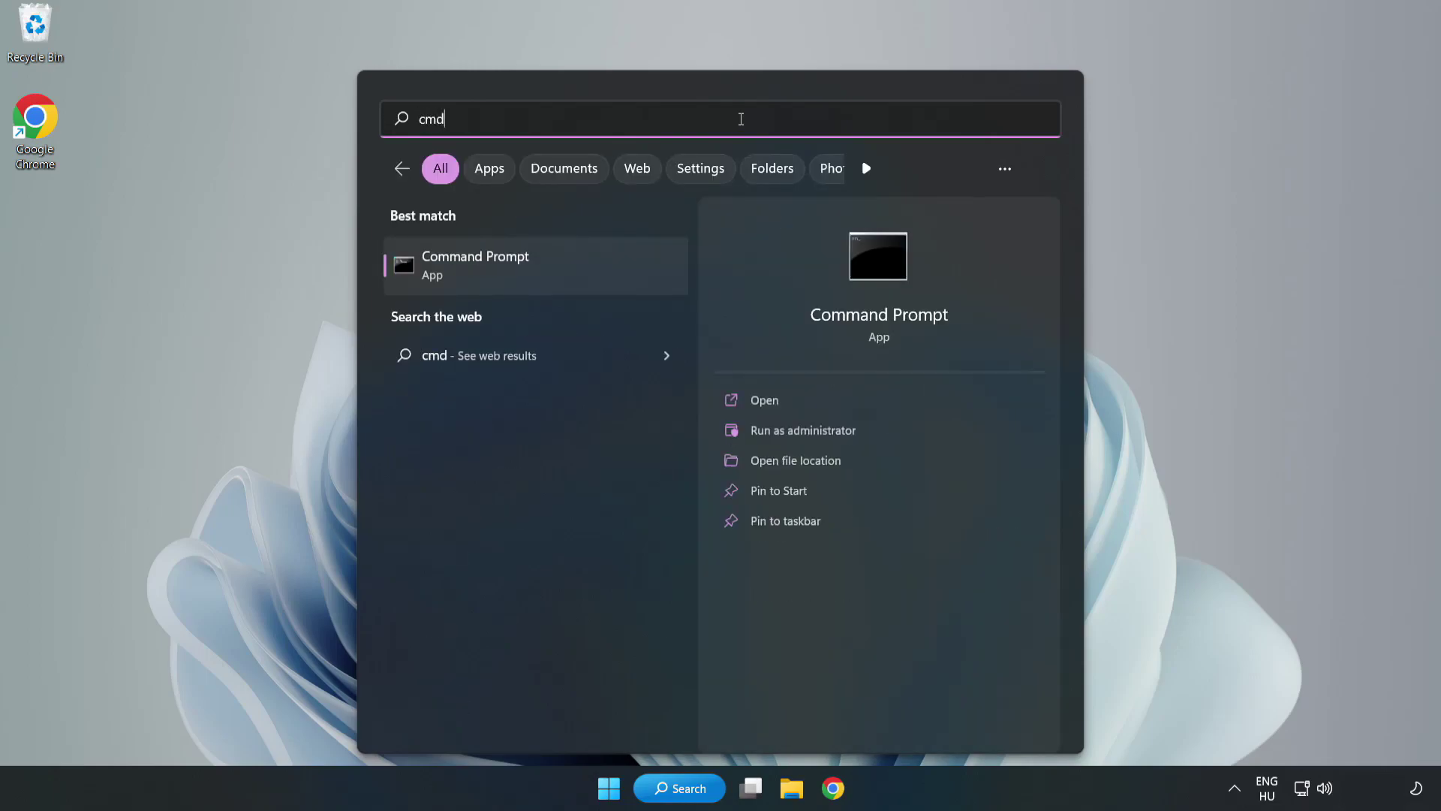
pyautogui.click(568, 274)
pyautogui.rightClick(568, 273)
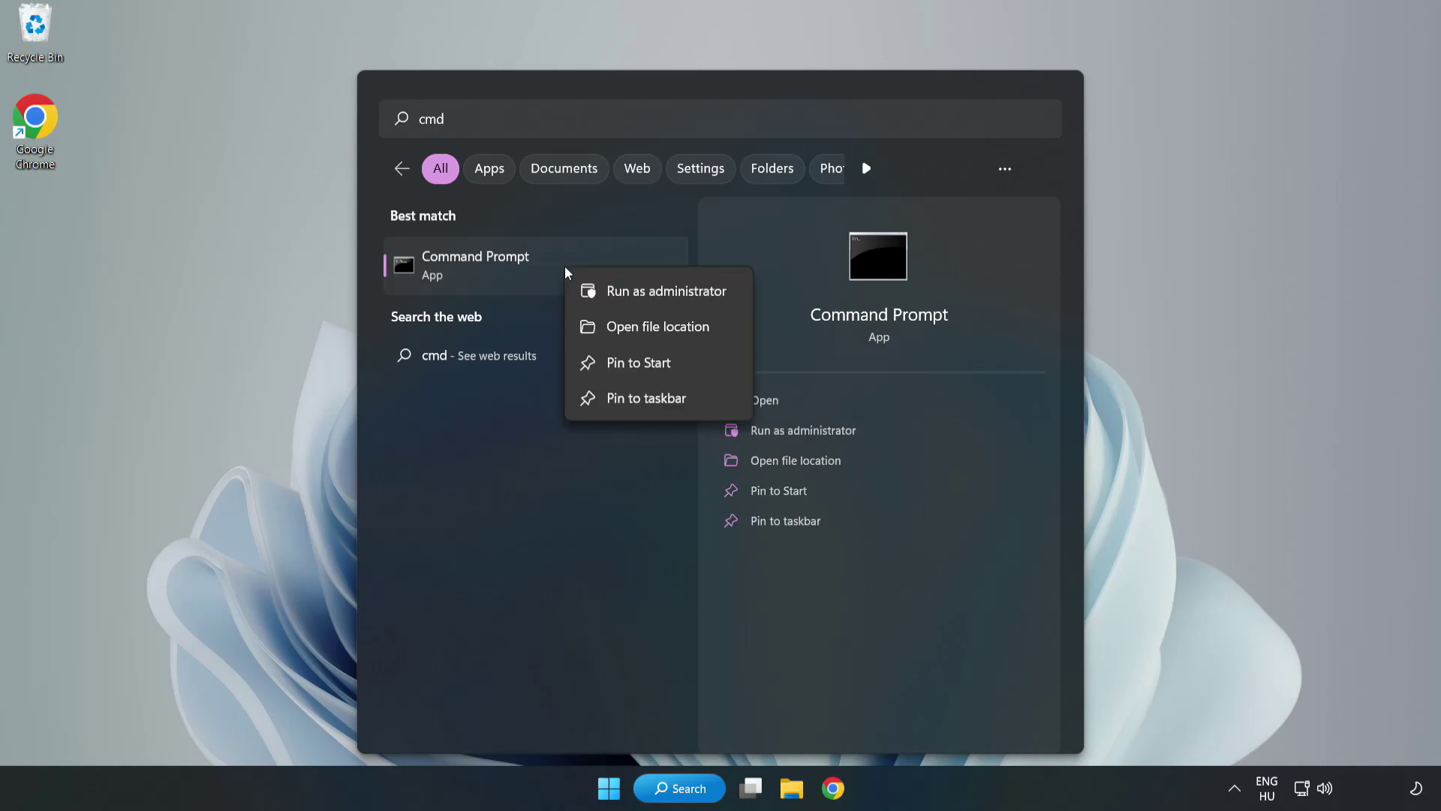
pyautogui.click(623, 292)
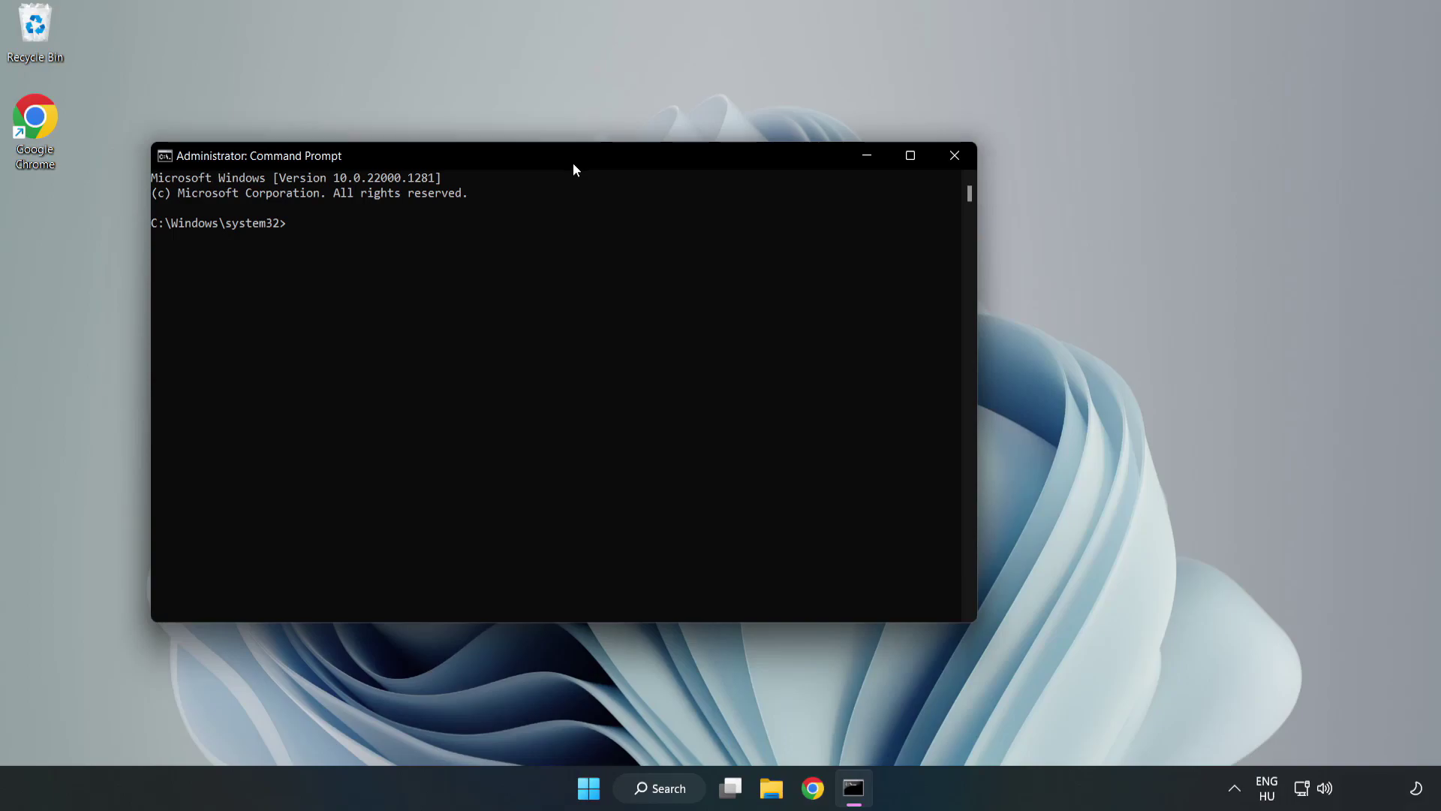
pyautogui.moveTo(573, 164); pyautogui.dragTo(732, 163)
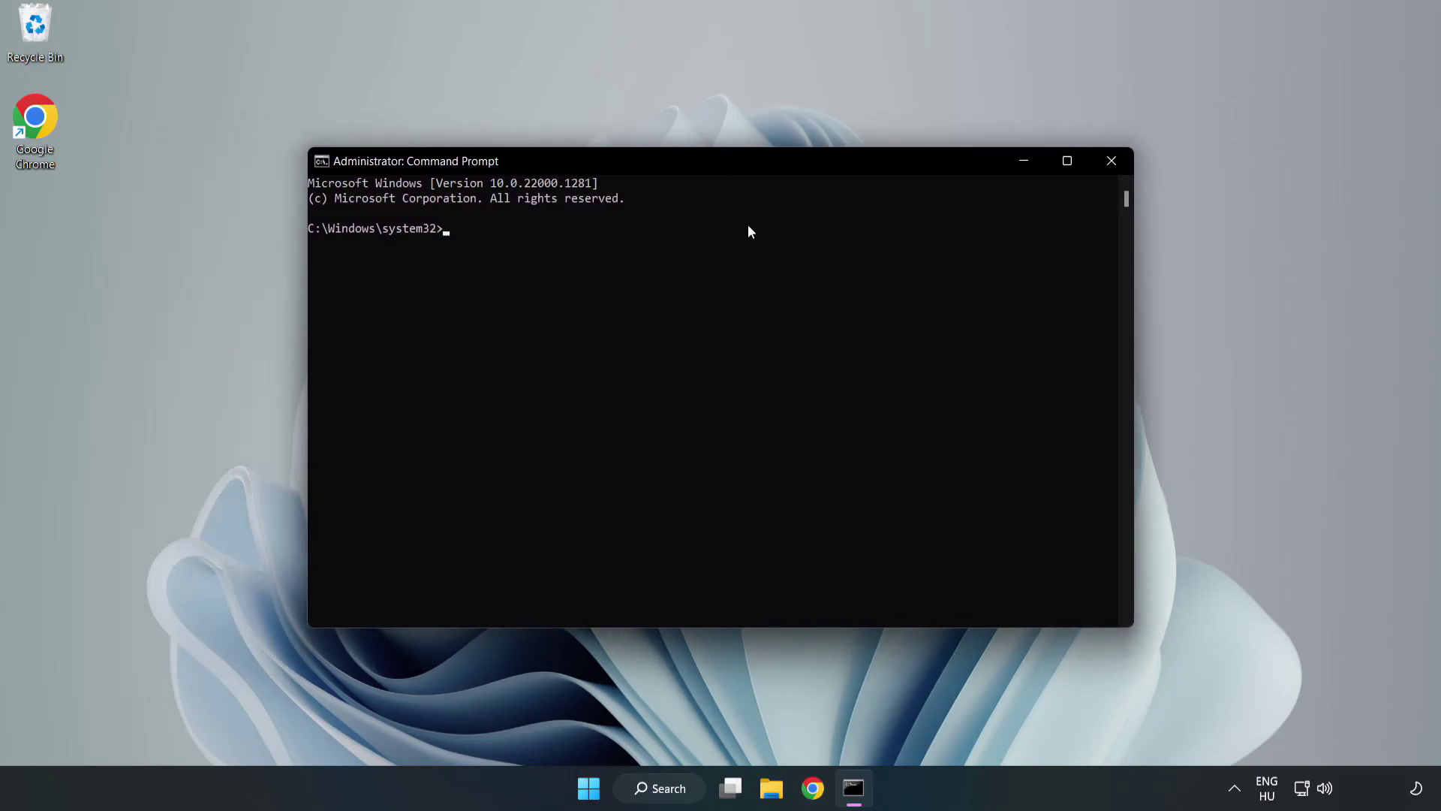
# Step: Run sfc /scannow and let verification reach 100% with no integrity violations
pyautogui.write('sfc ')
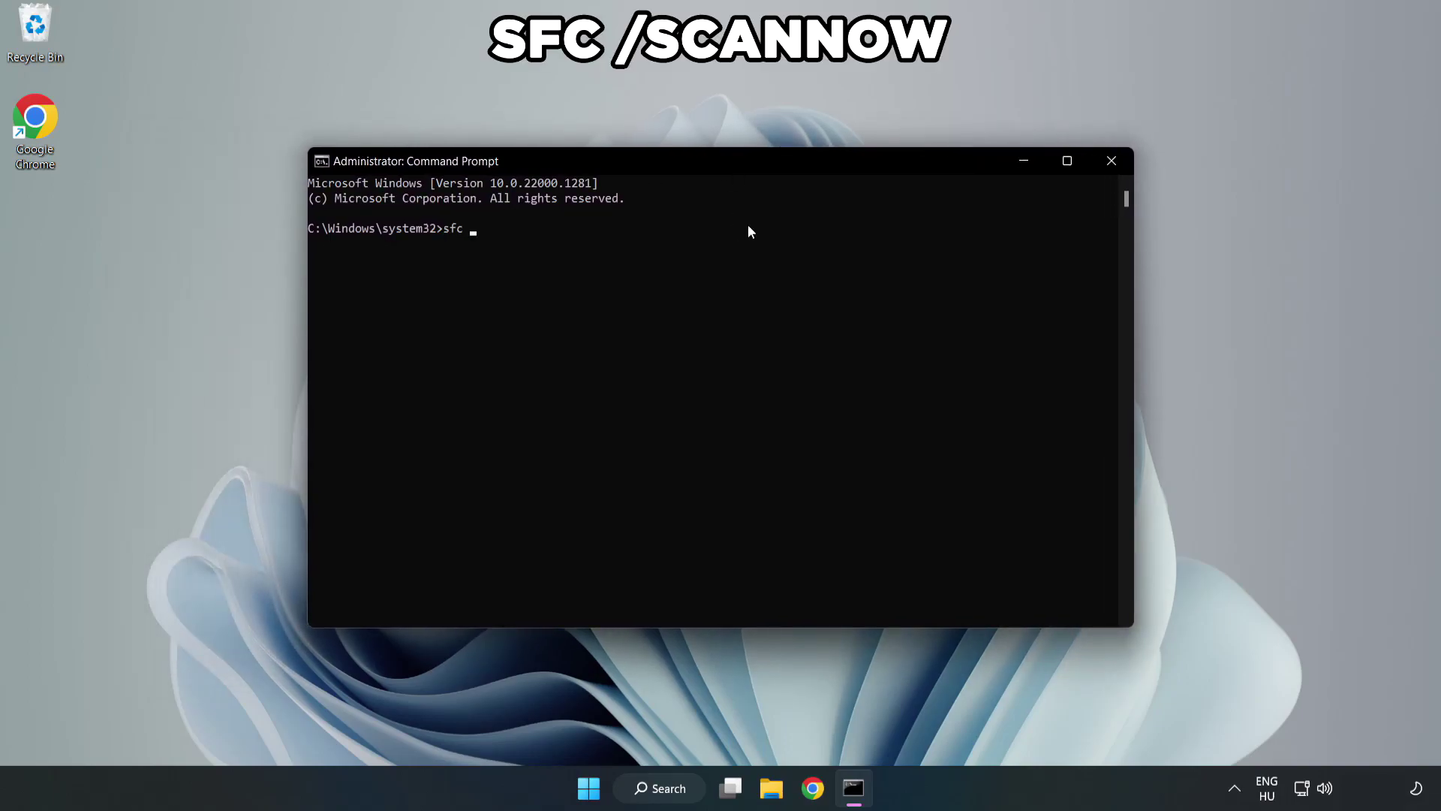
pyautogui.write('/scannow')
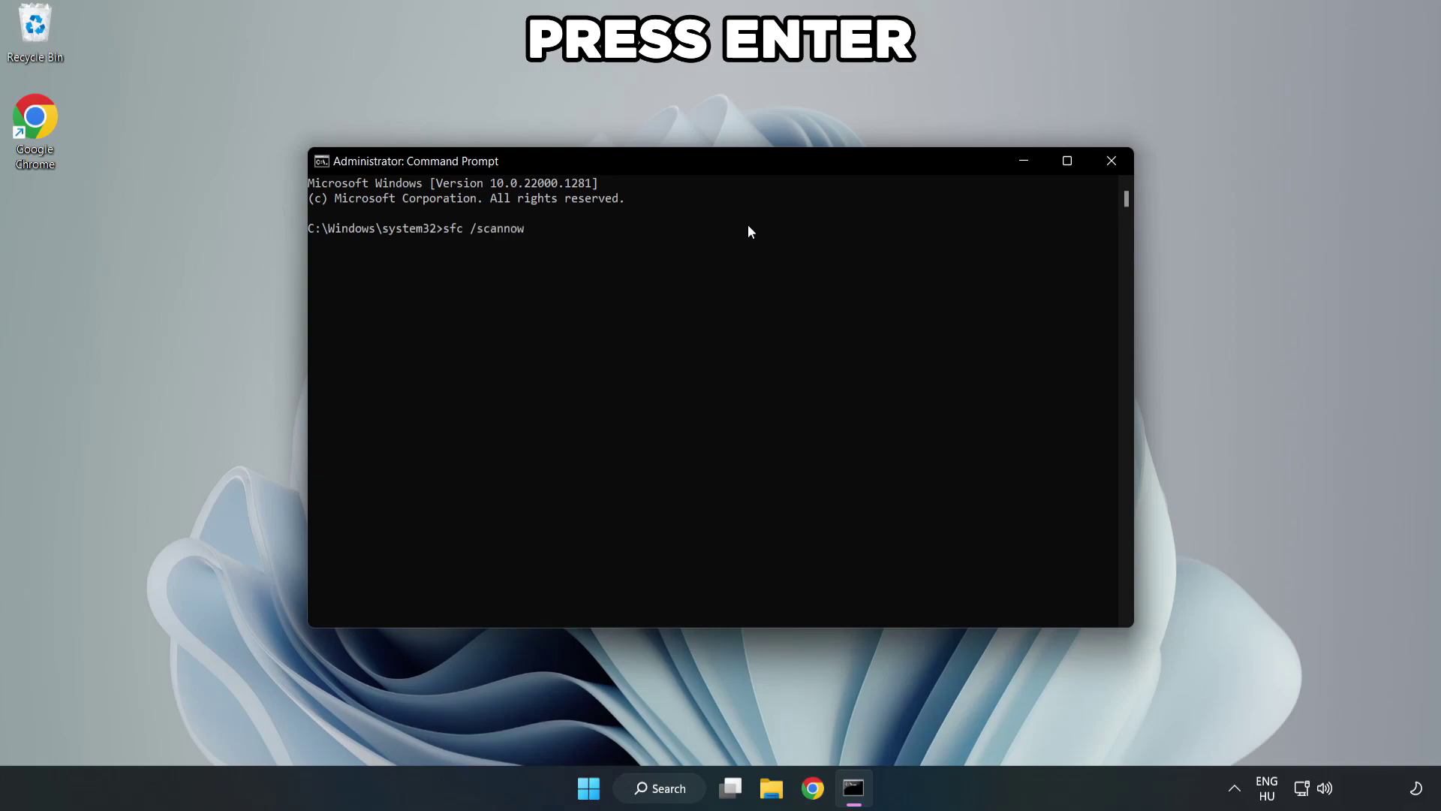
pyautogui.press('Return')
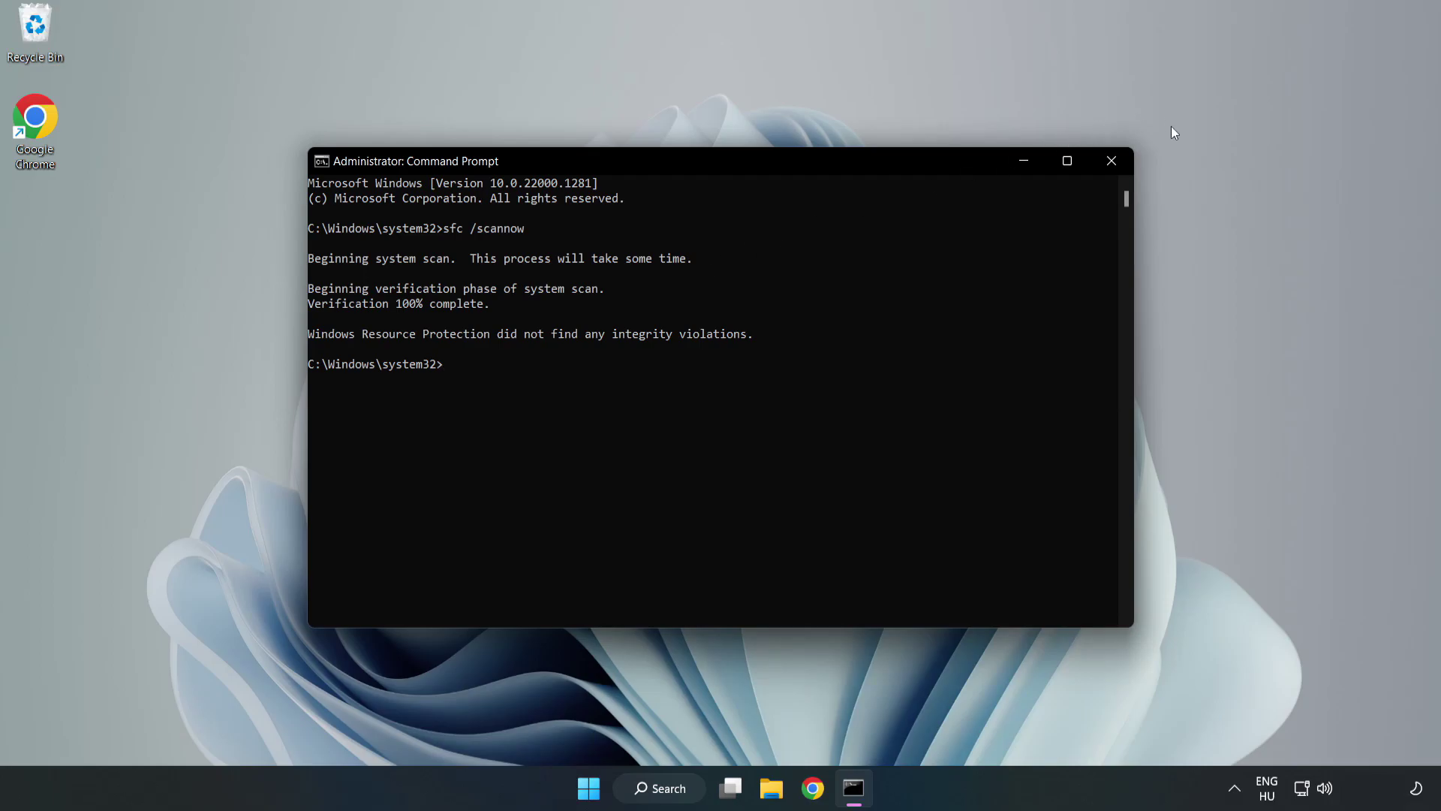
# Step: Close Command Prompt and bring up the Start menu's power options showing Restart
pyautogui.click(1109, 167)
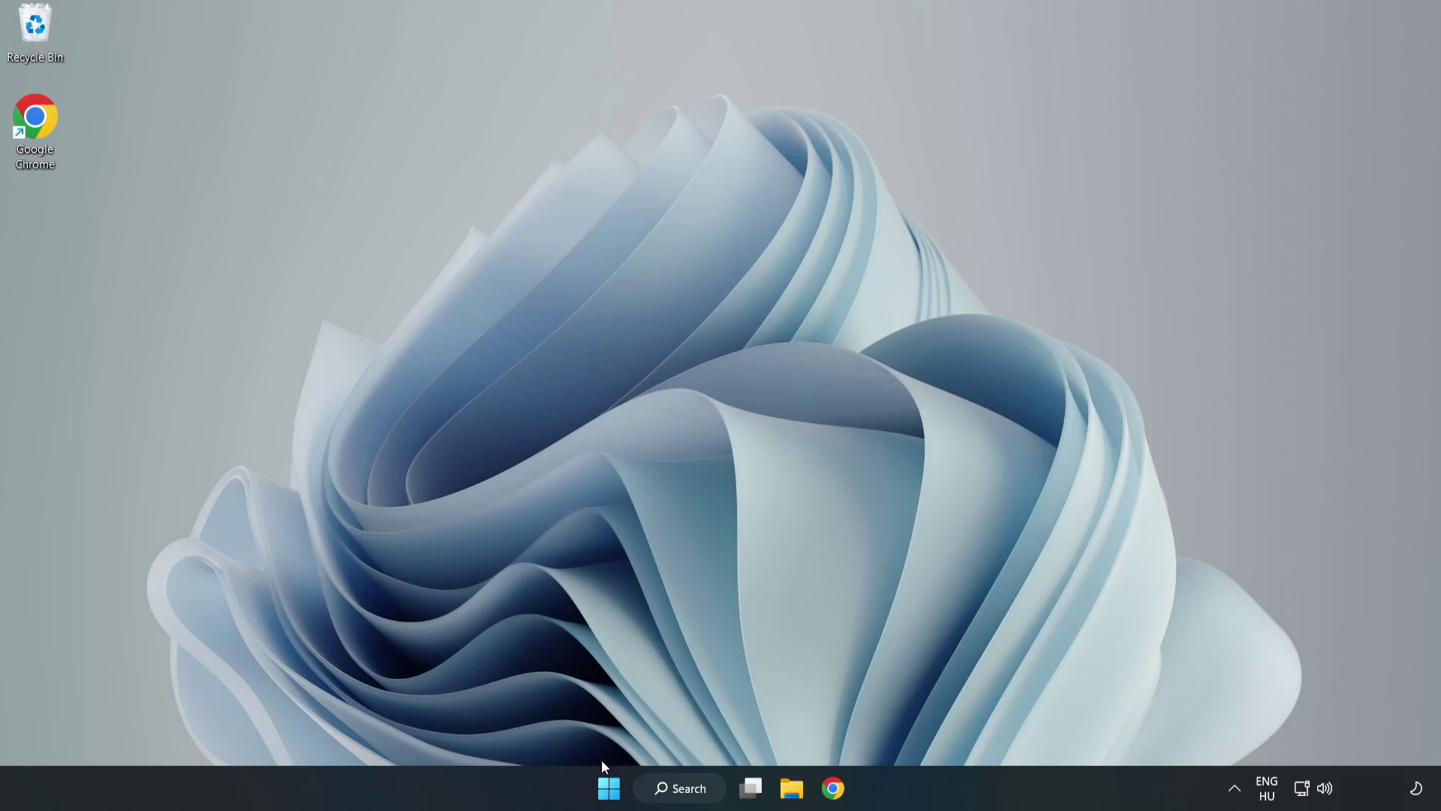
pyautogui.click(608, 786)
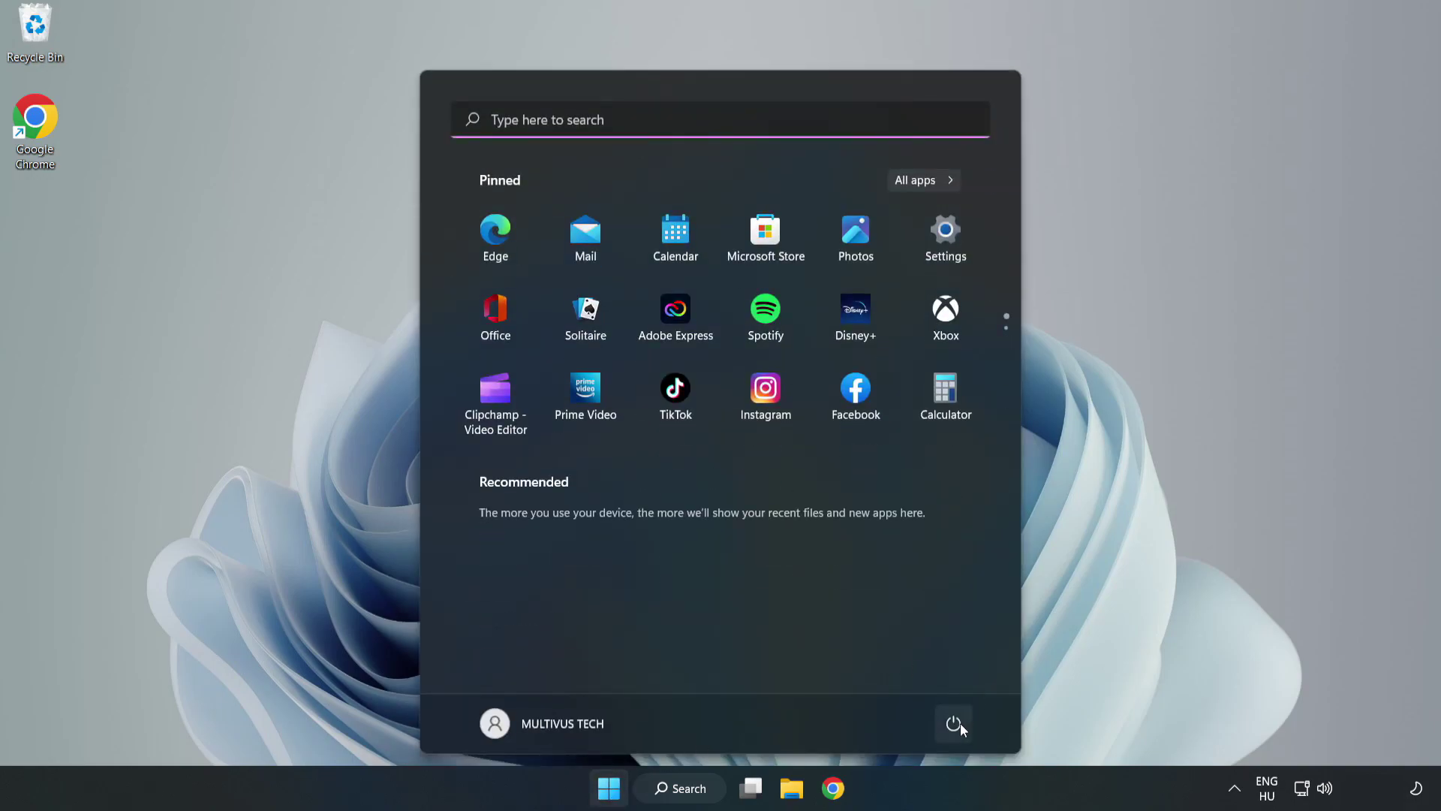
pyautogui.click(959, 724)
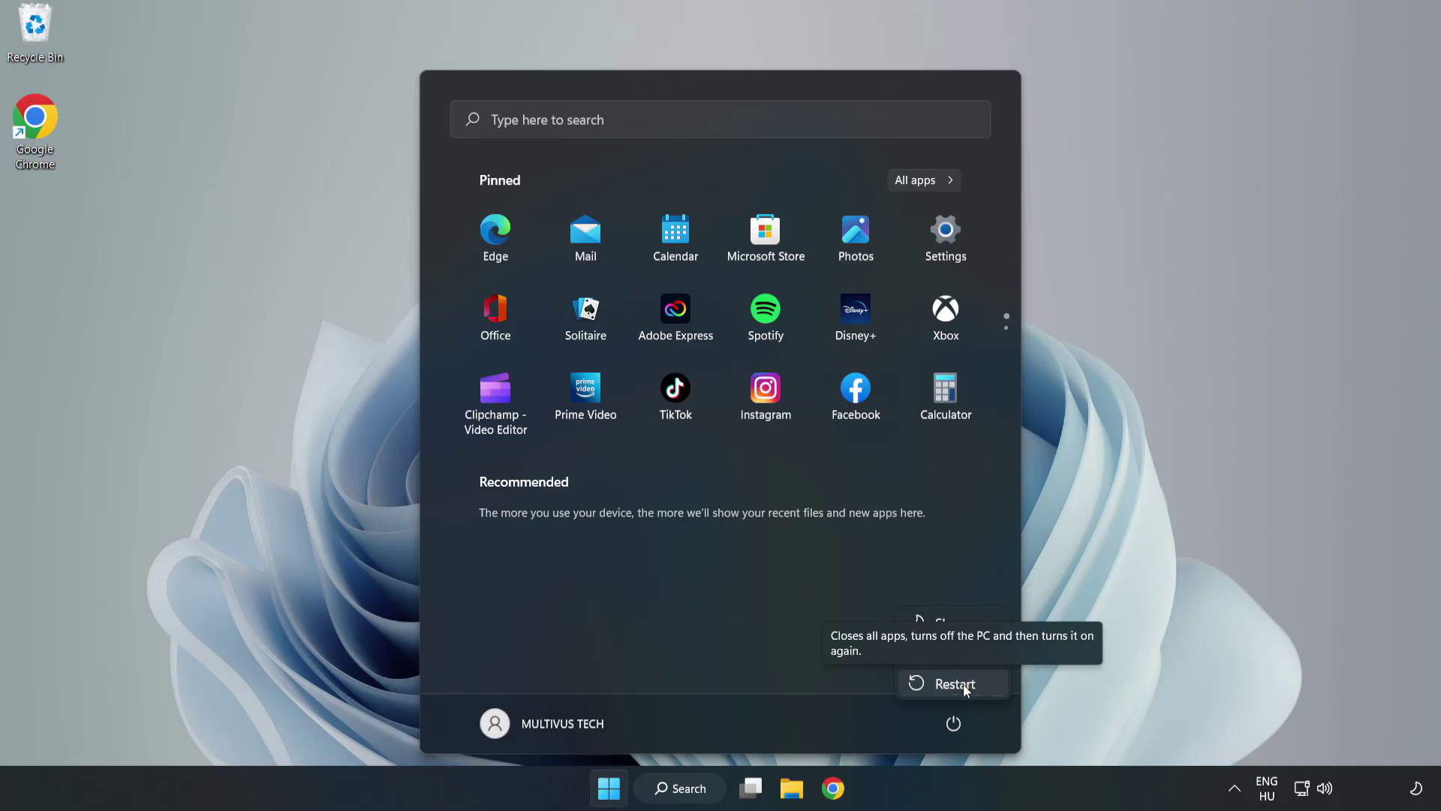